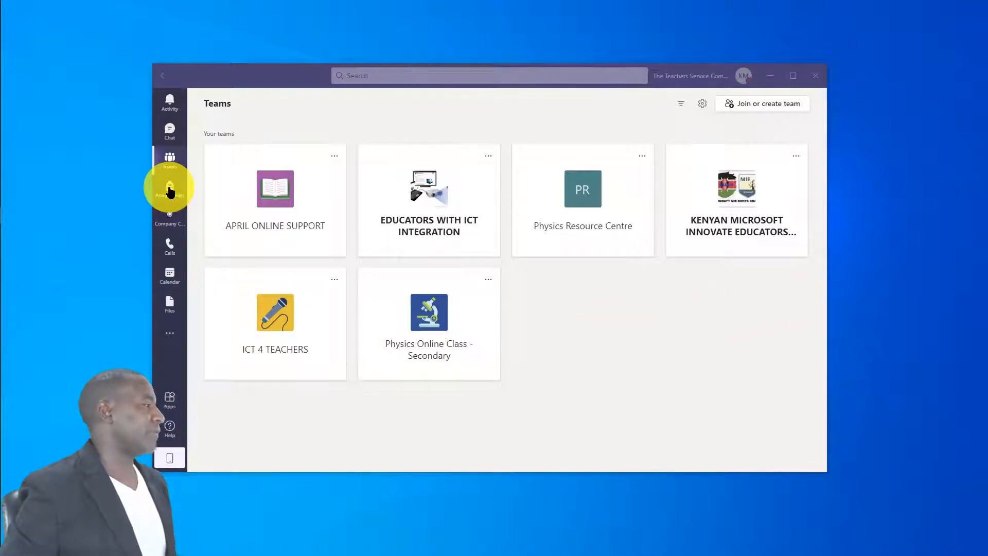
# Step: Start a quiz assignment for the Physics Online Class - Secondary class with a new Forms quiz and open its title for editing
pyautogui.click(170, 192)
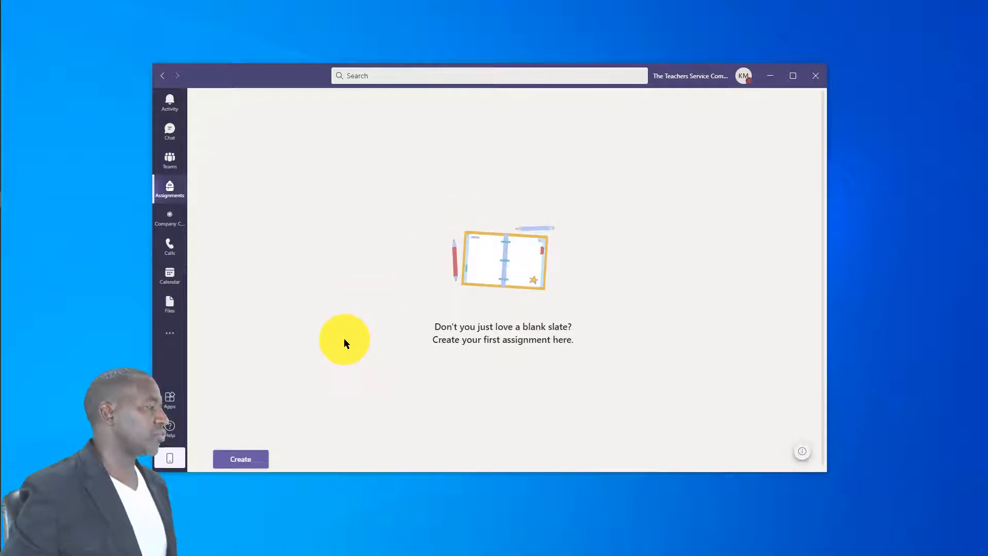
pyautogui.click(242, 454)
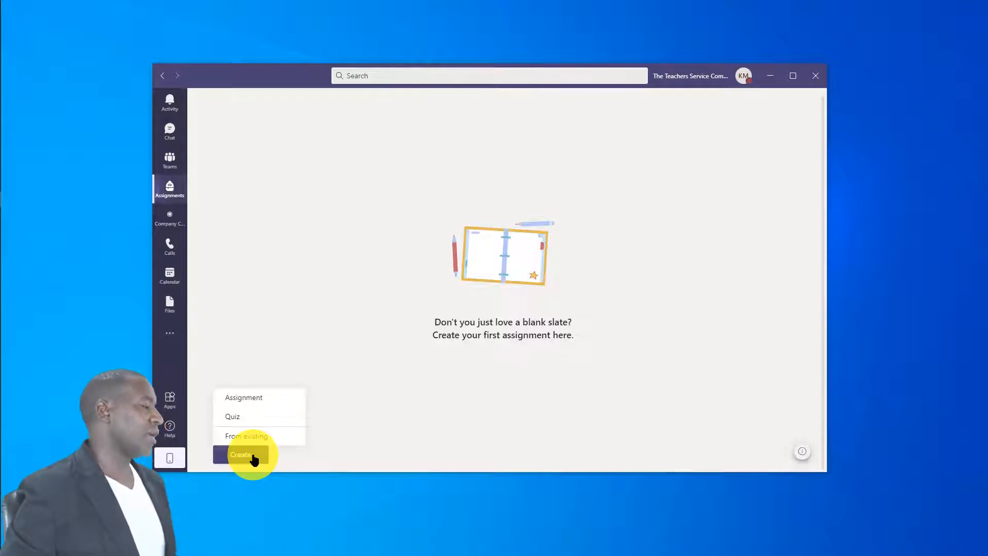
pyautogui.click(250, 417)
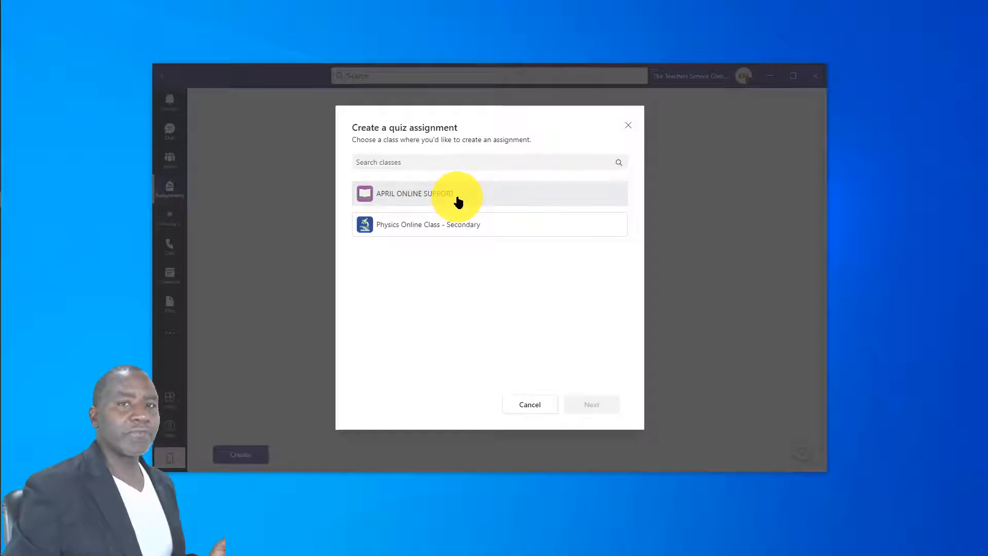
pyautogui.click(415, 233)
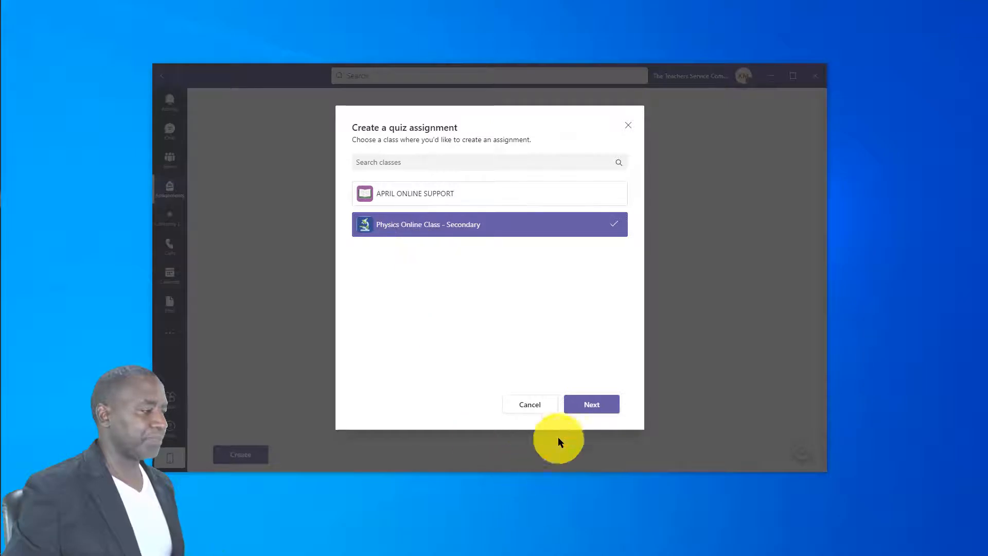
pyautogui.click(591, 410)
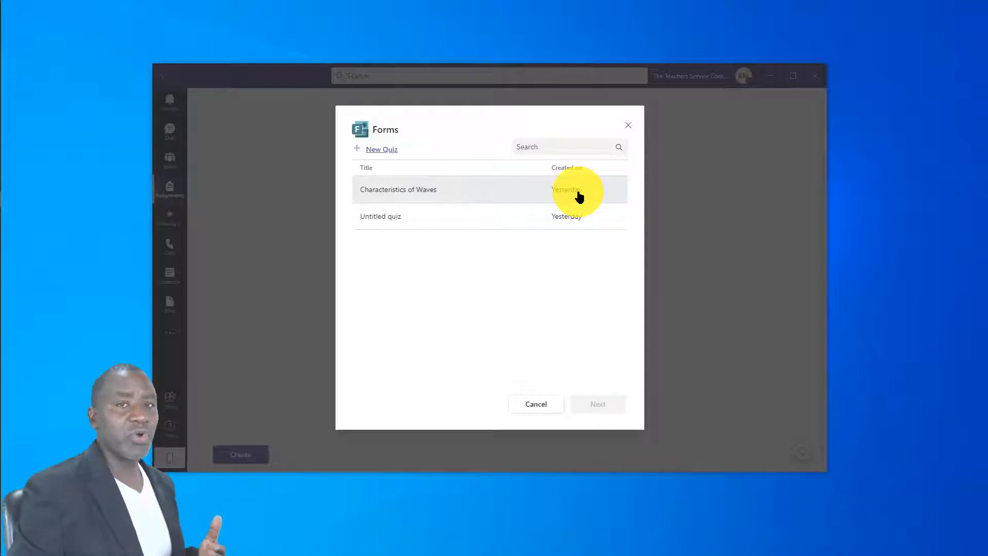
pyautogui.click(379, 152)
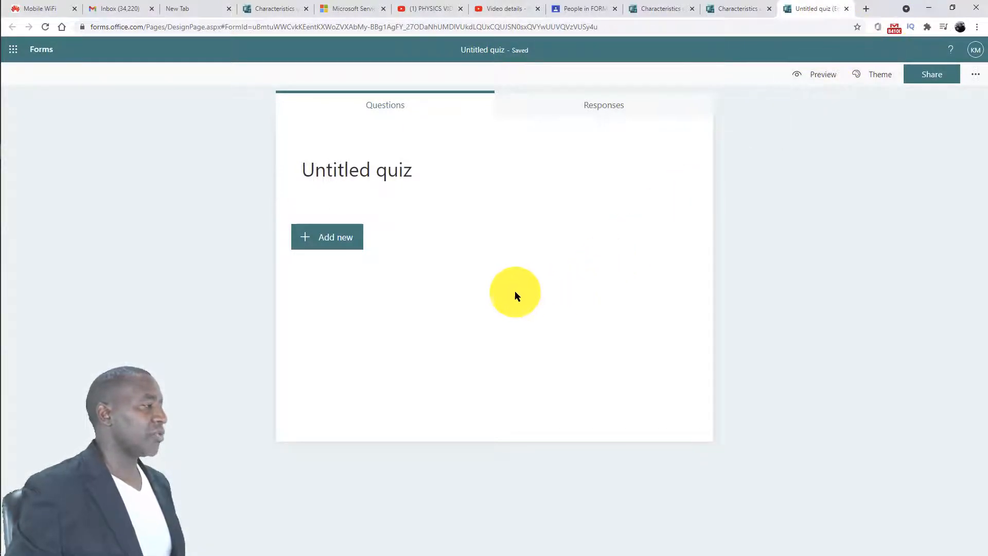
pyautogui.click(403, 178)
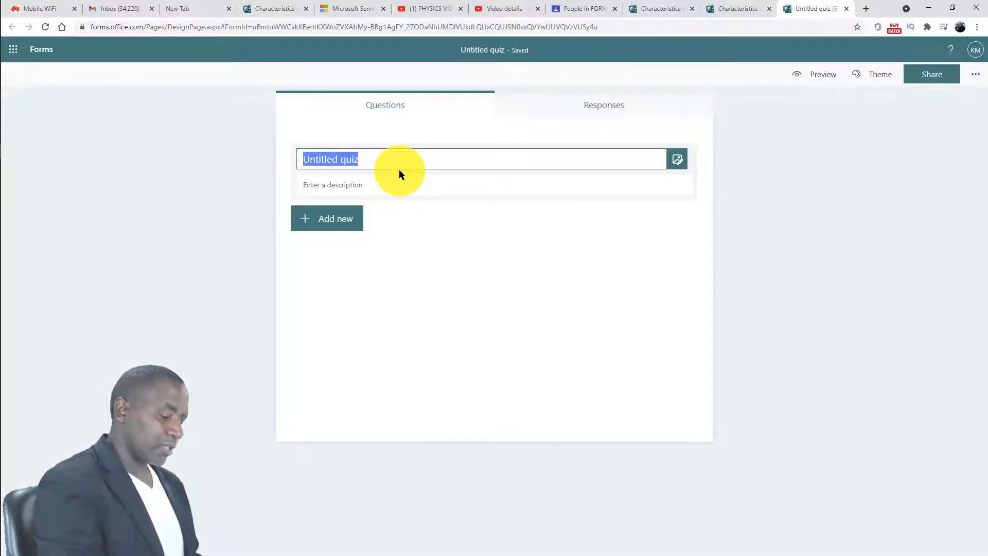
pyautogui.write('Ch')
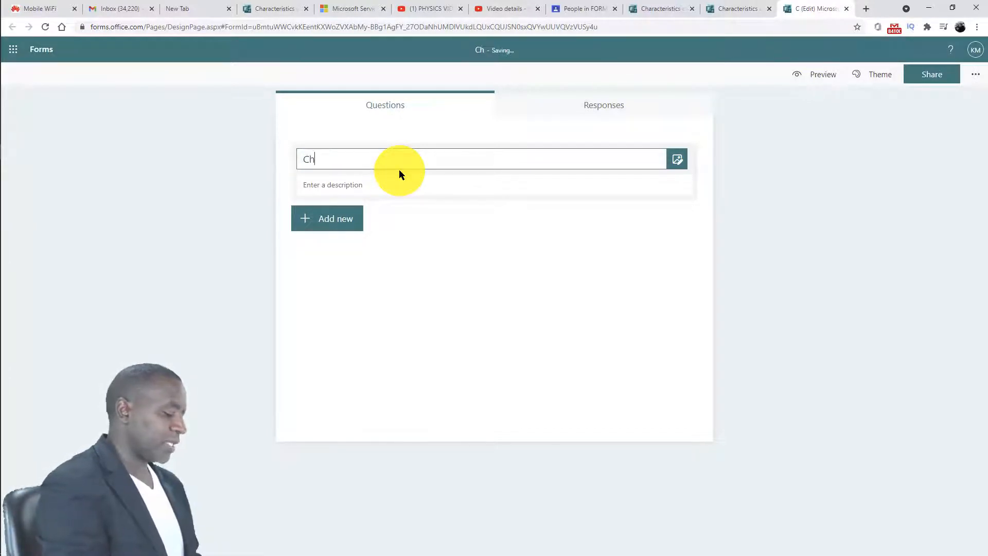
pyautogui.write('aracieri')
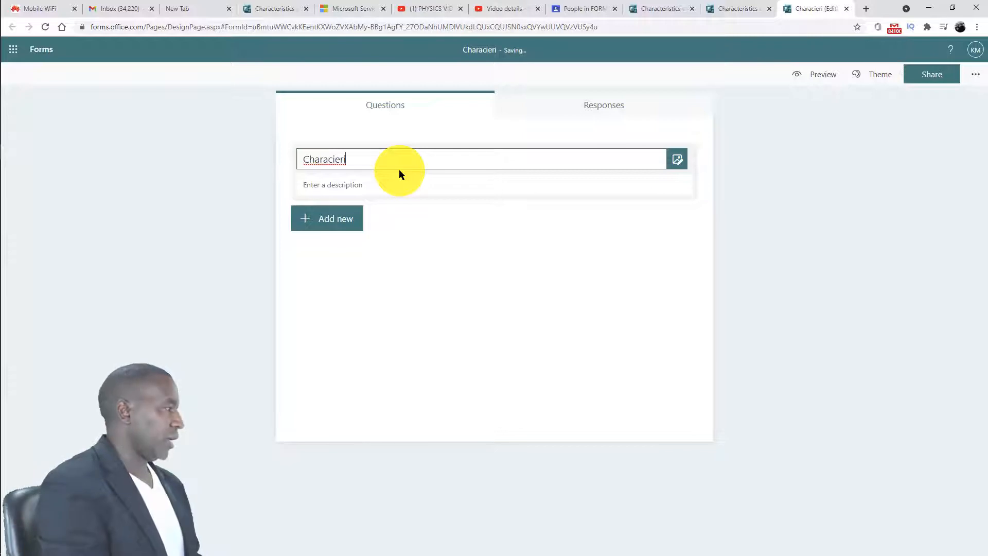
pyautogui.press('BackSpace')
pyautogui.press('BackSpace')
pyautogui.press('BackSpace')
pyautogui.press('BackSpace')
pyautogui.press('BackSpace')
pyautogui.press('BackSpace')
pyautogui.press('BackSpace')
pyautogui.press('BackSpace')
pyautogui.press('BackSpace')
pyautogui.press('BackSpace')
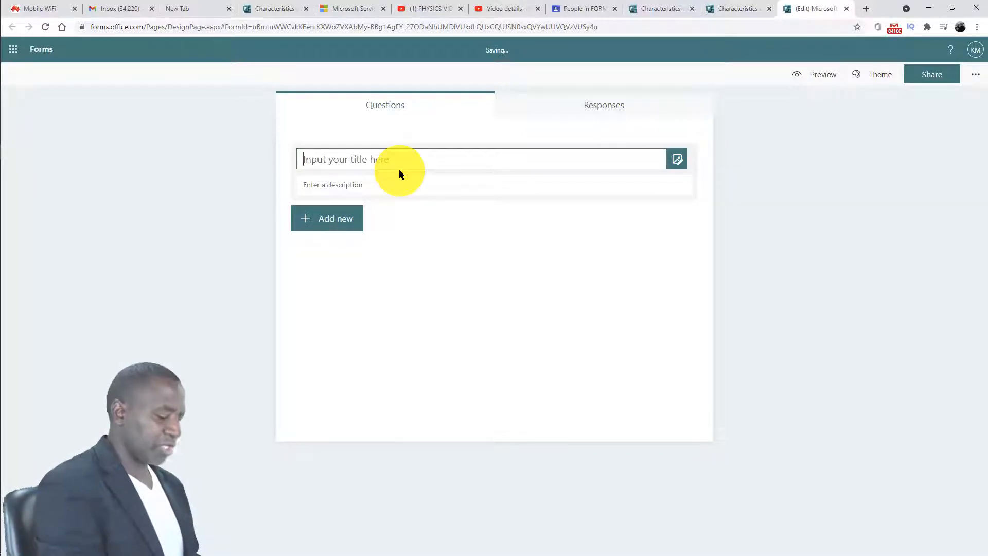
# Step: Title the quiz "Calculaion of wavelengh ampliude and frequency"
pyautogui.write('Calc')
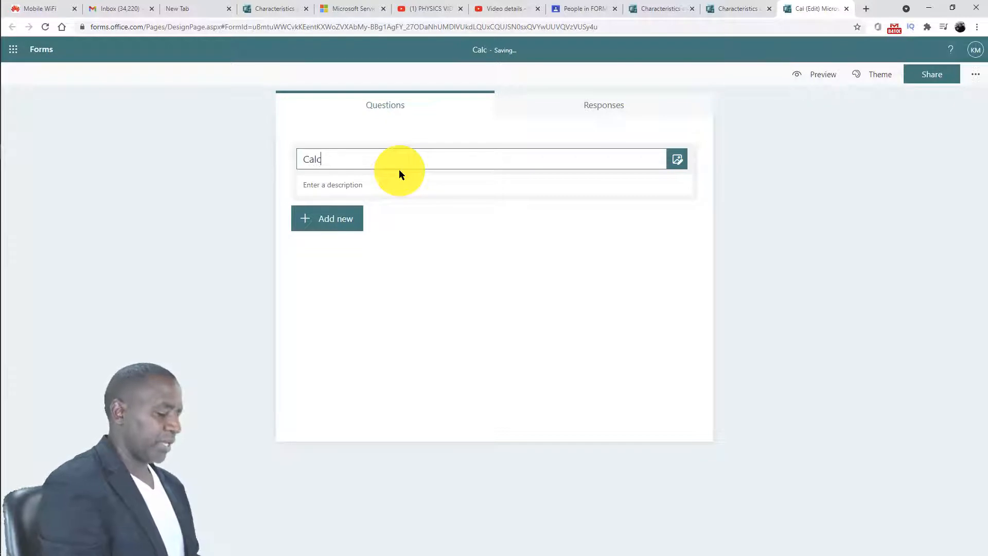
pyautogui.write('ula')
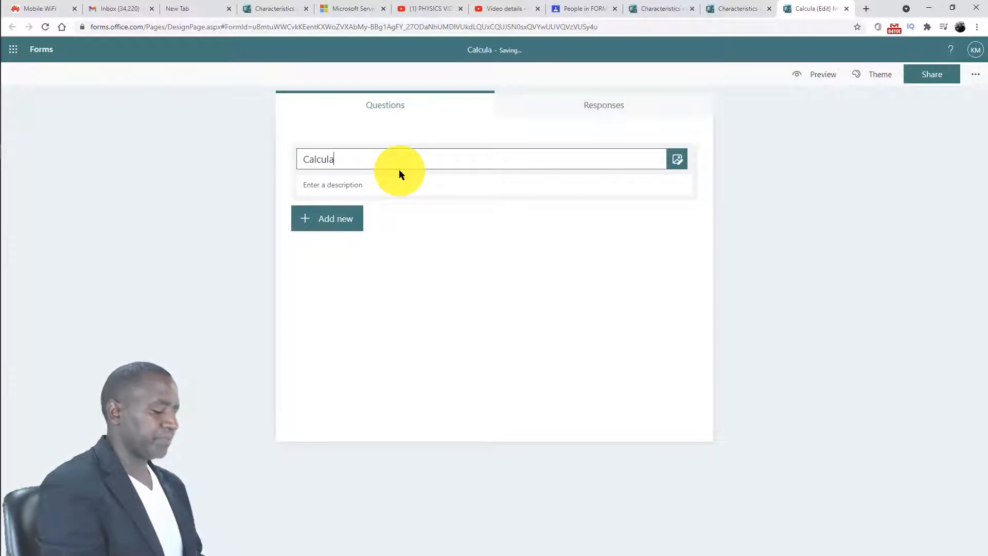
pyautogui.write('ion of')
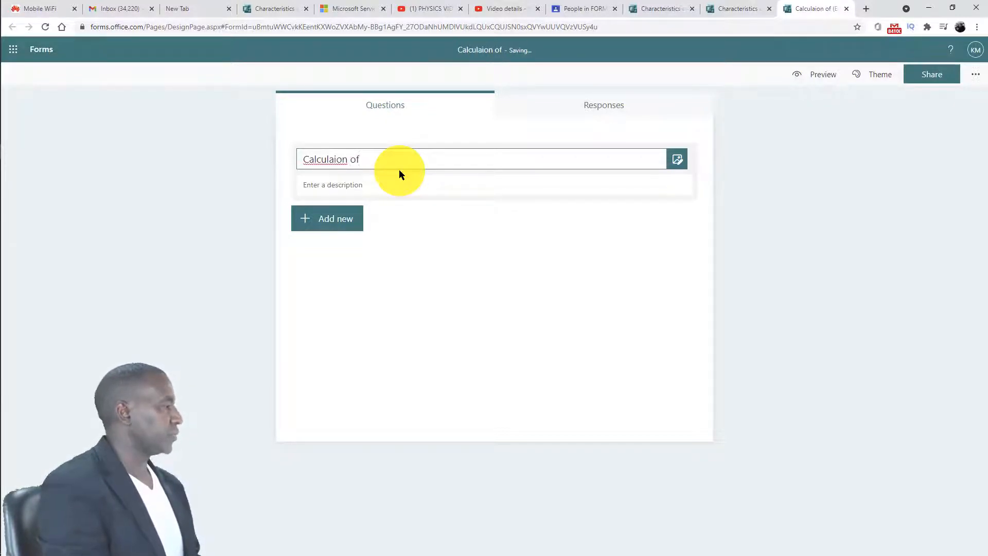
pyautogui.press('BackSpace')
pyautogui.press('BackSpace')
pyautogui.press('BackSpace')
pyautogui.press('BackSpace')
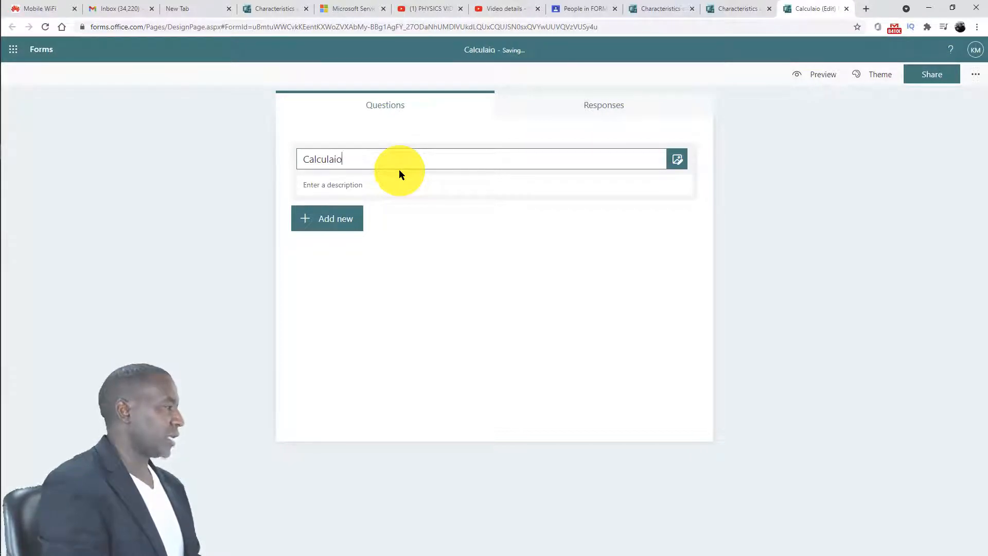
pyautogui.press('BackSpace')
pyautogui.press('BackSpace')
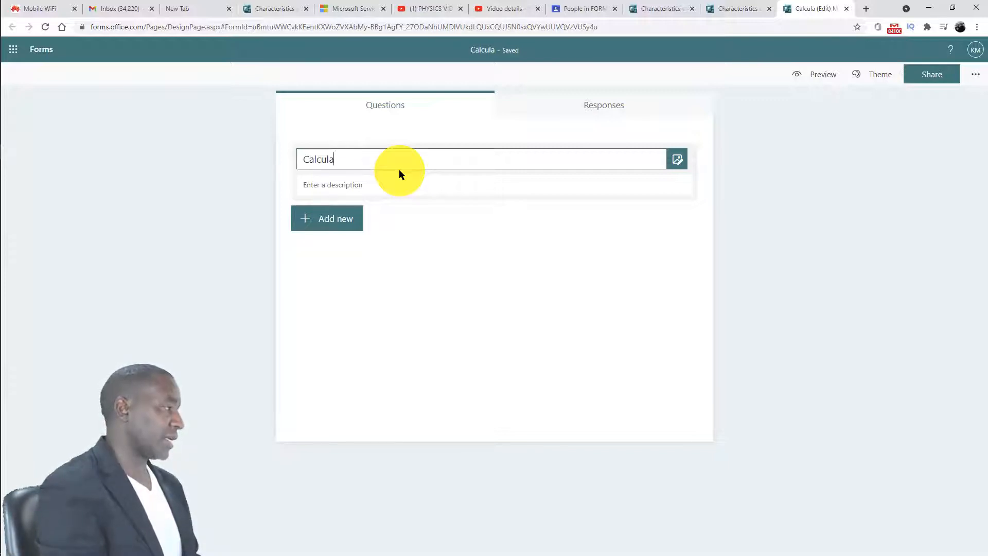
pyautogui.write('ion')
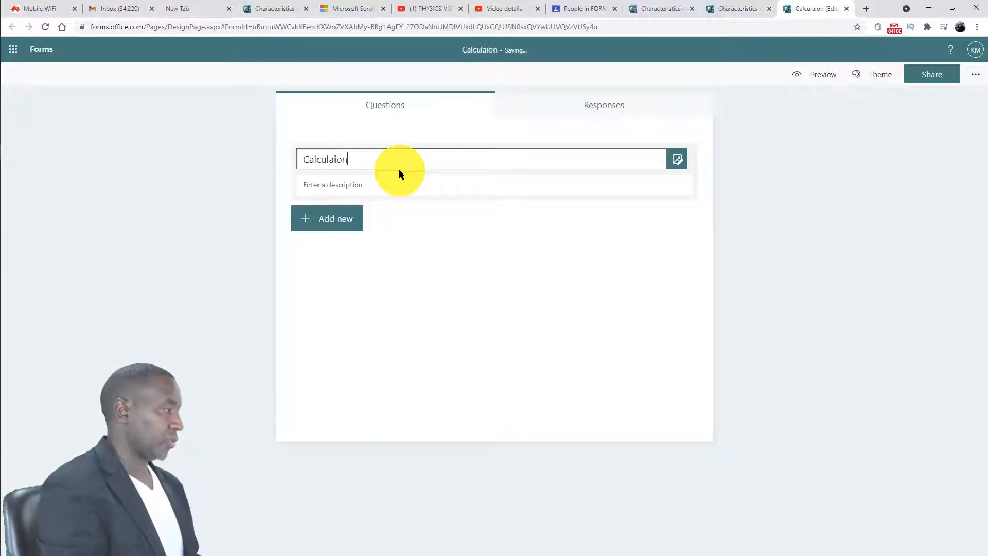
pyautogui.write('f ')
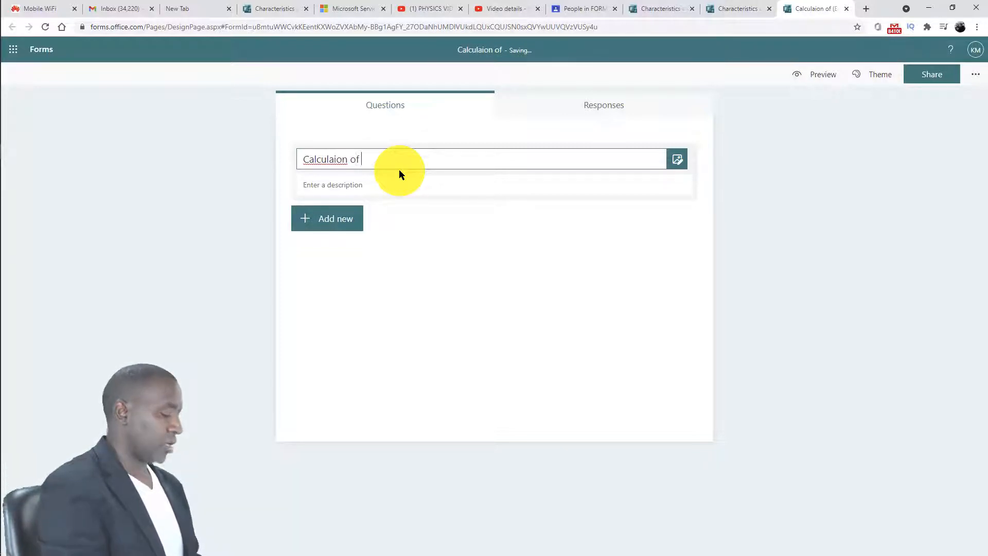
pyautogui.write('wavelengh')
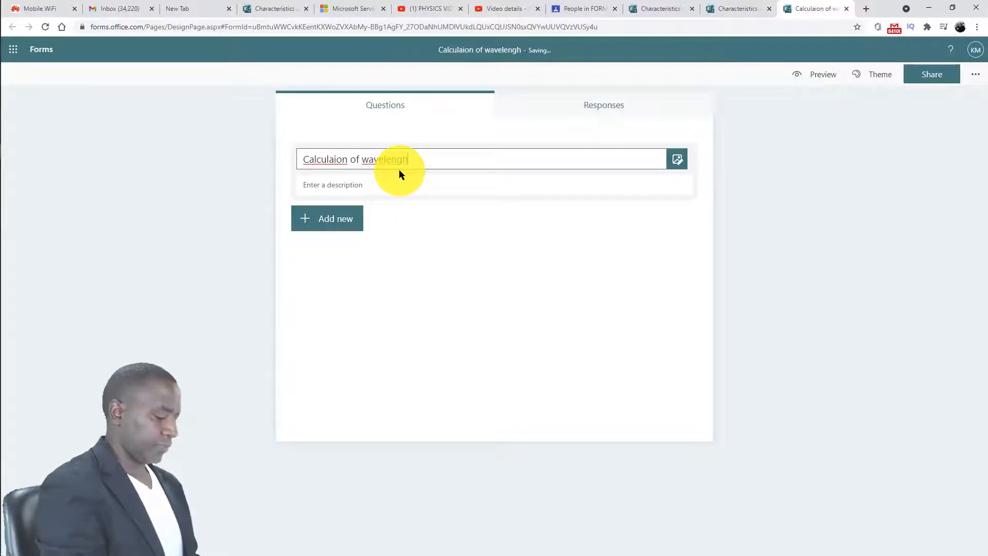
pyautogui.write(' am')
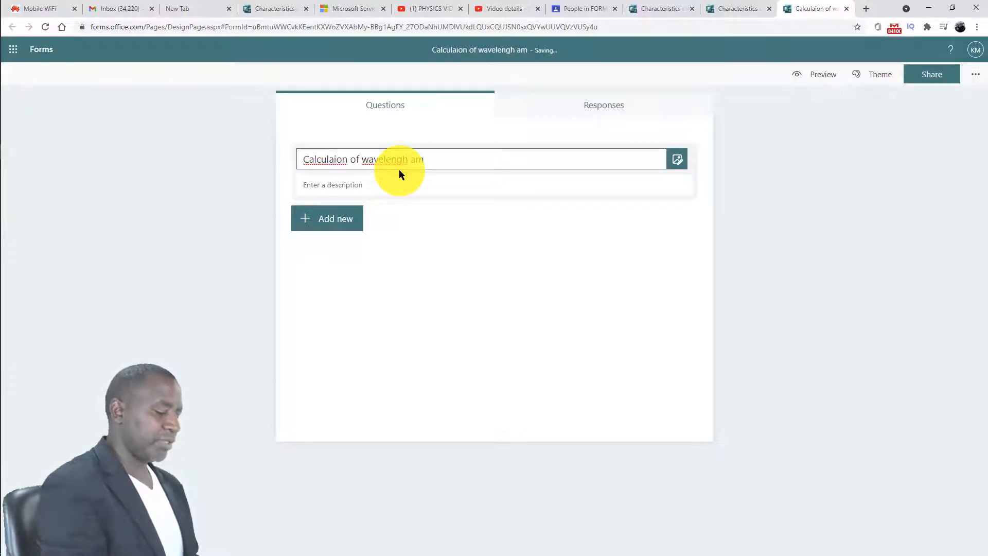
pyautogui.write('pliu')
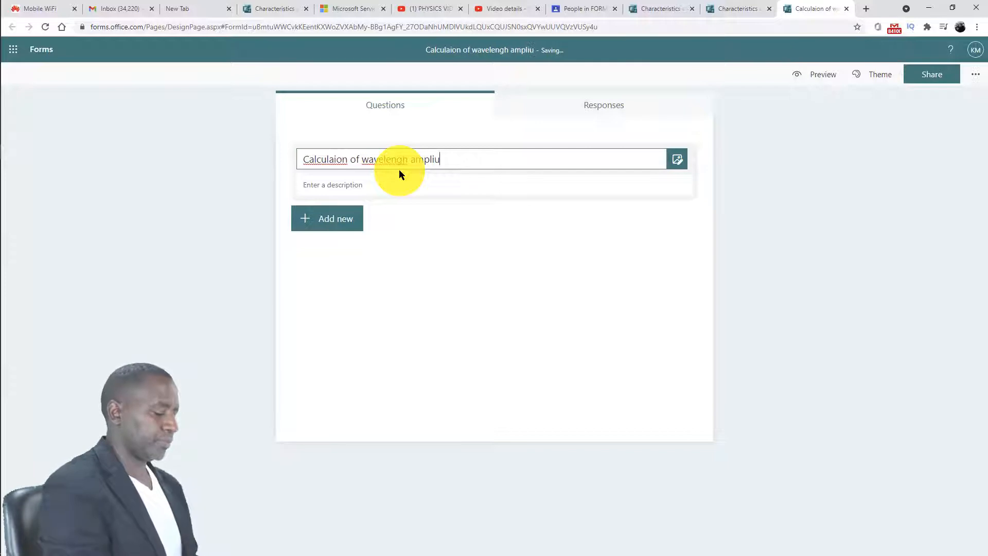
pyautogui.write('de ')
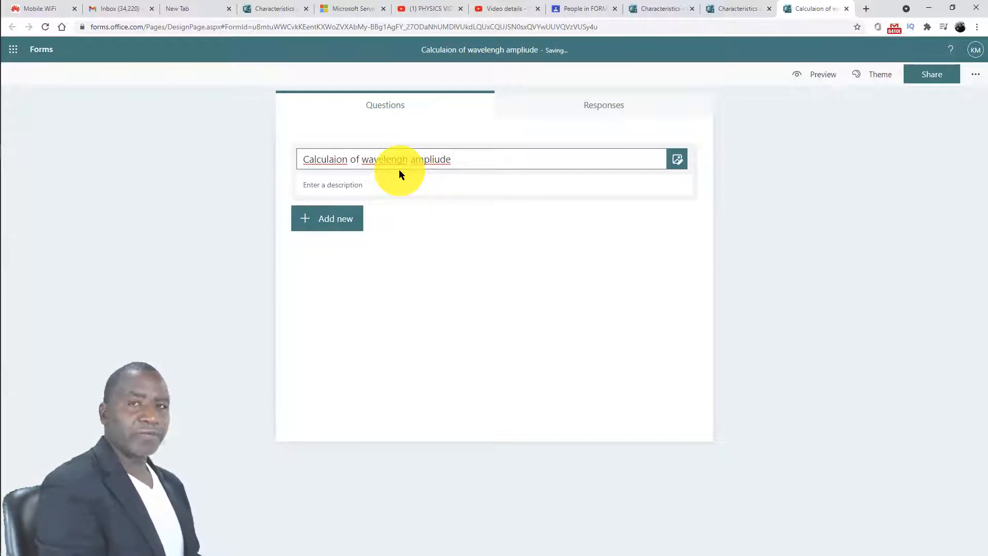
pyautogui.write('and fr')
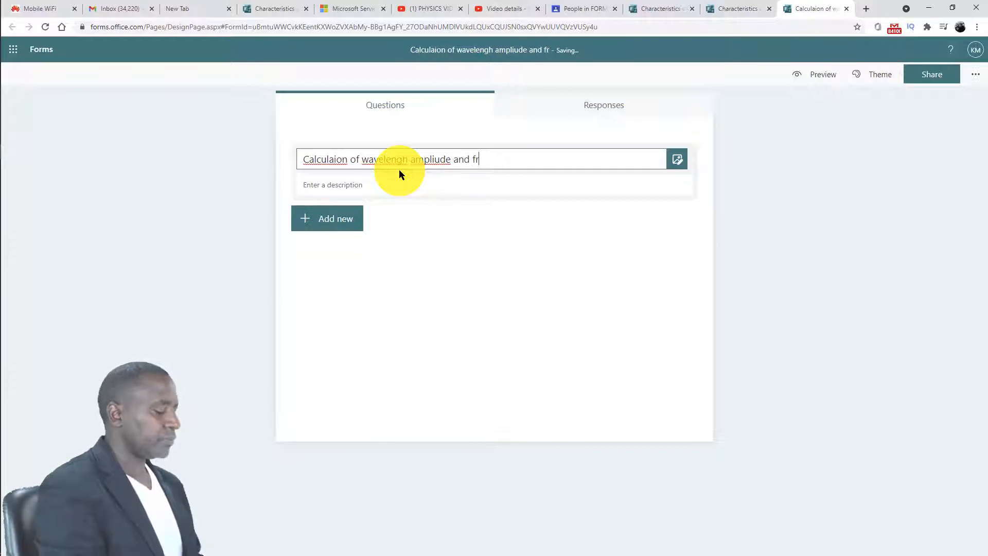
pyautogui.write('equenc')
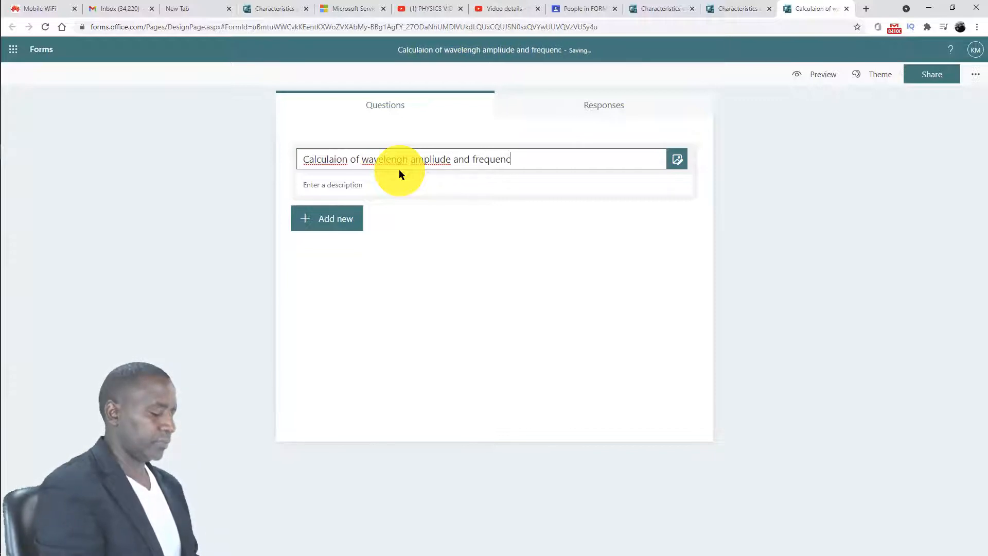
pyautogui.write('y')
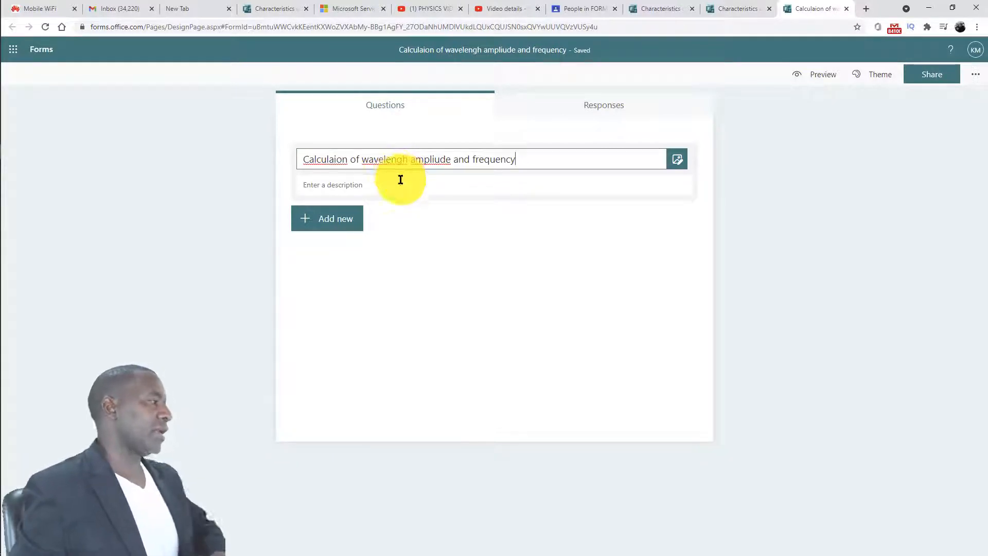
pyautogui.click(372, 182)
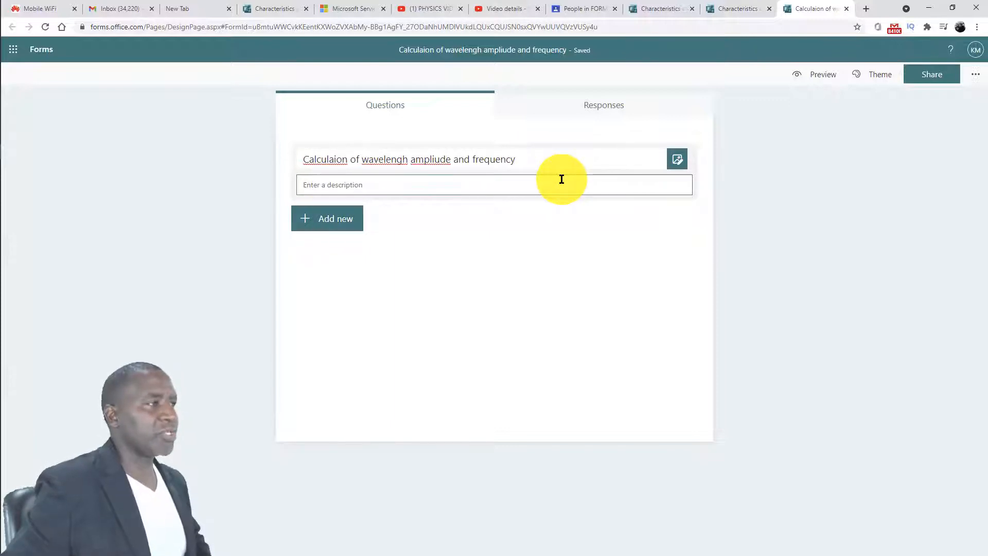
# Step: Preview the quiz in its computer and mobile layouts and return to the question editor
pyautogui.click(823, 77)
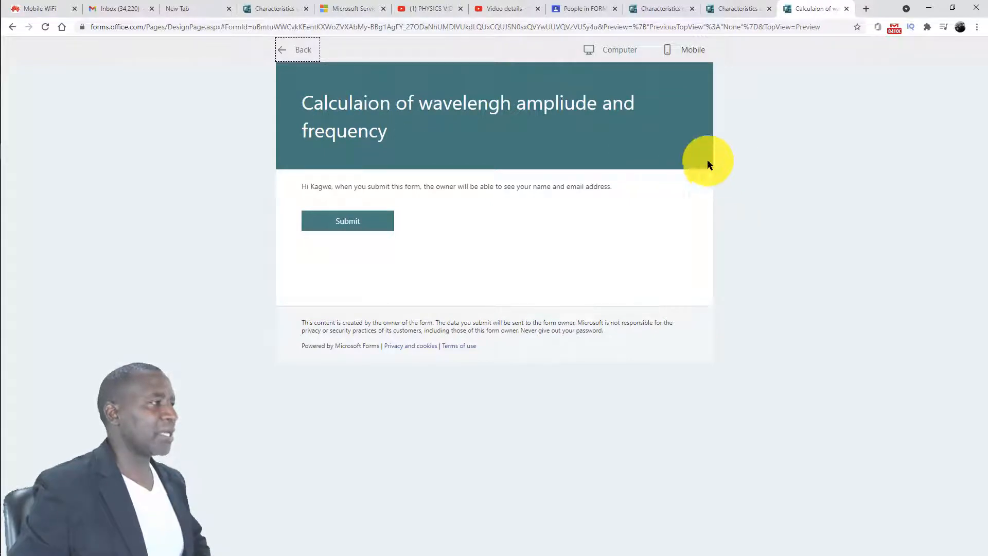
pyautogui.click(626, 52)
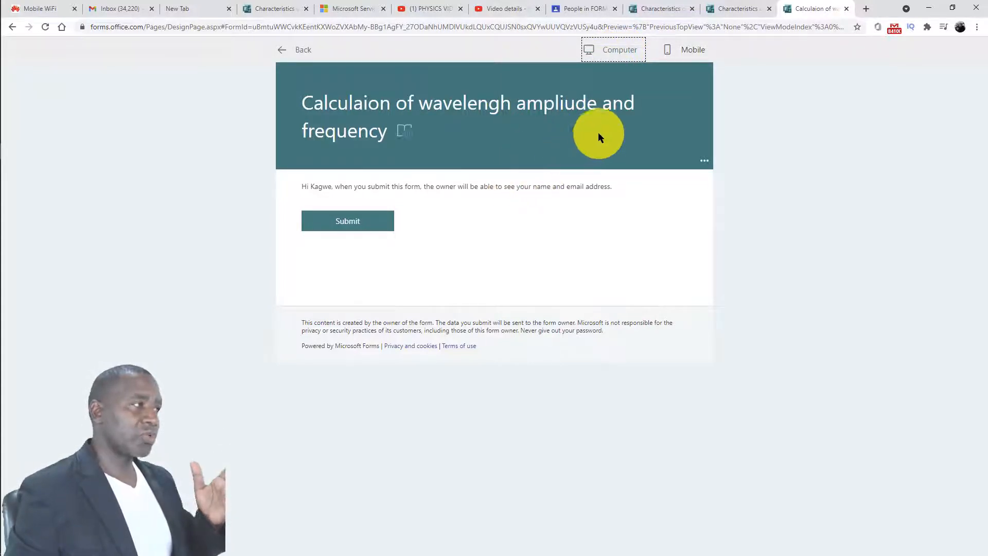
pyautogui.click(690, 55)
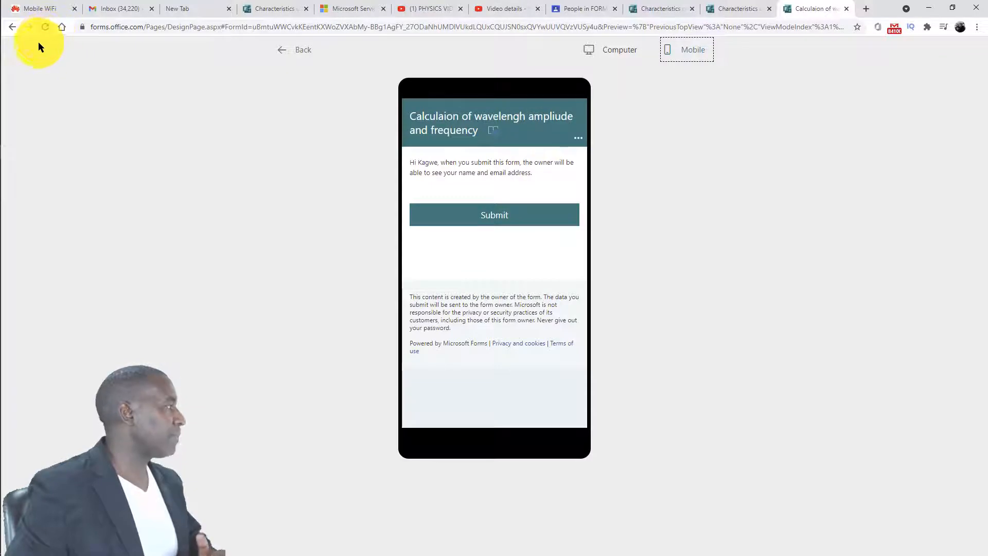
pyautogui.click(10, 31)
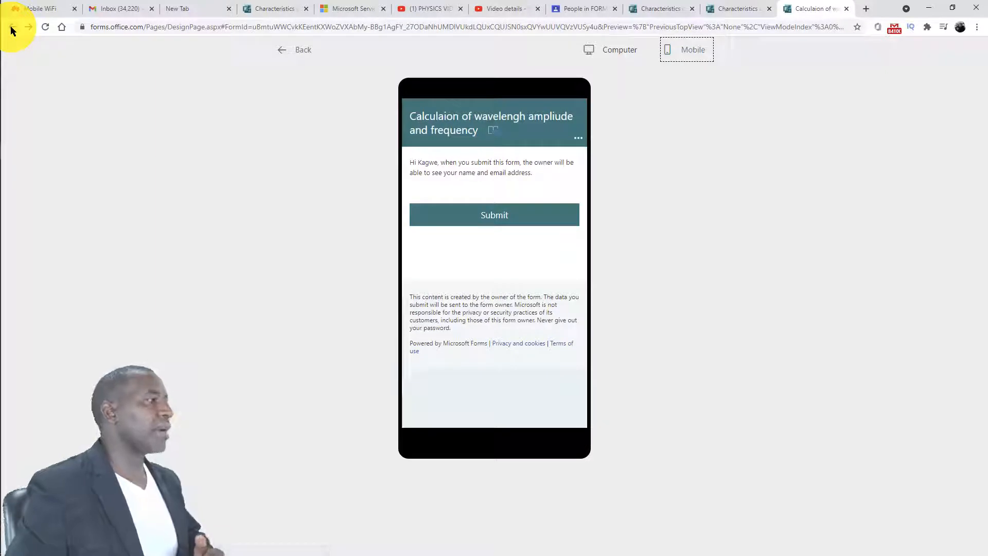
pyautogui.click(11, 31)
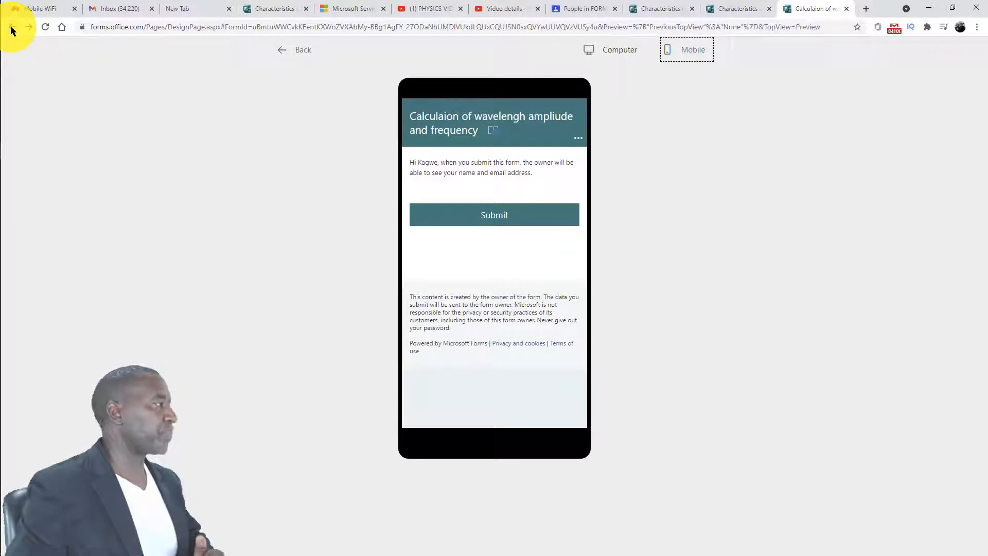
pyautogui.click(11, 31)
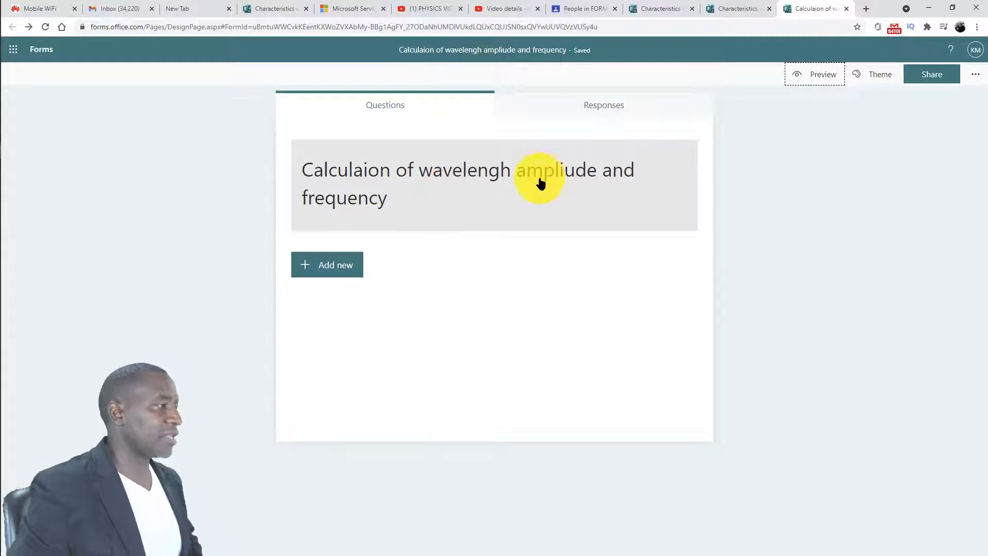
# Step: View the quiz's theme choices and additional form options, open the Terms, and move the pop-up window over the form
pyautogui.click(874, 80)
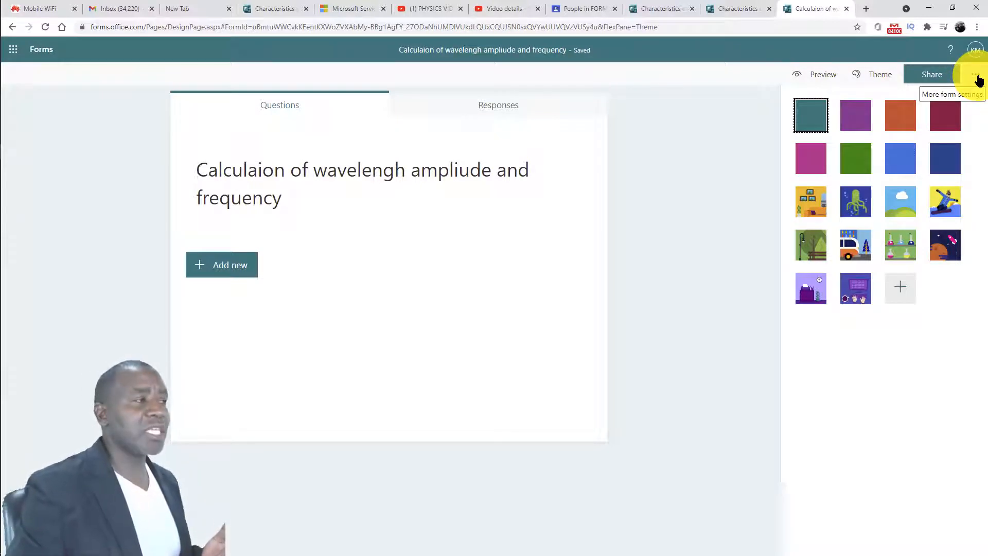
pyautogui.click(976, 77)
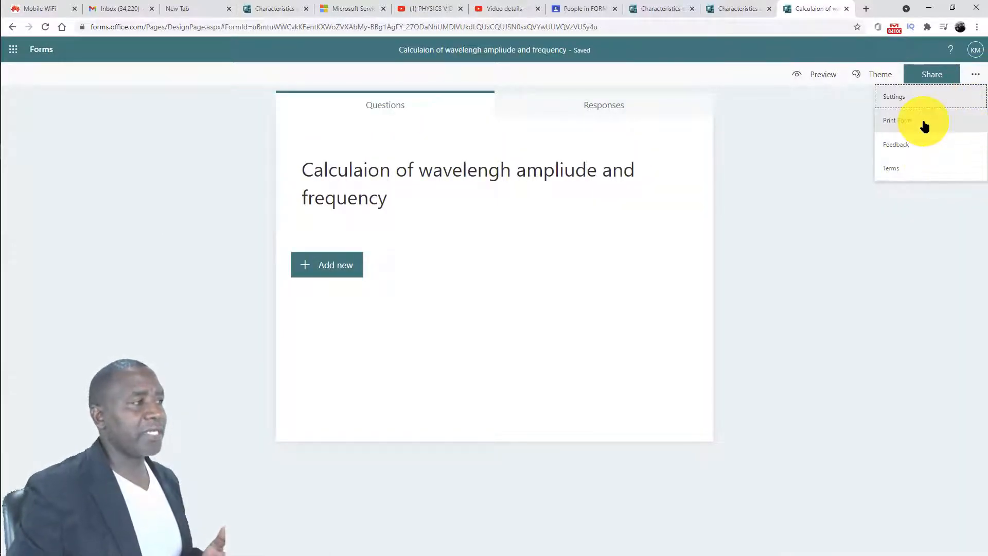
pyautogui.click(893, 175)
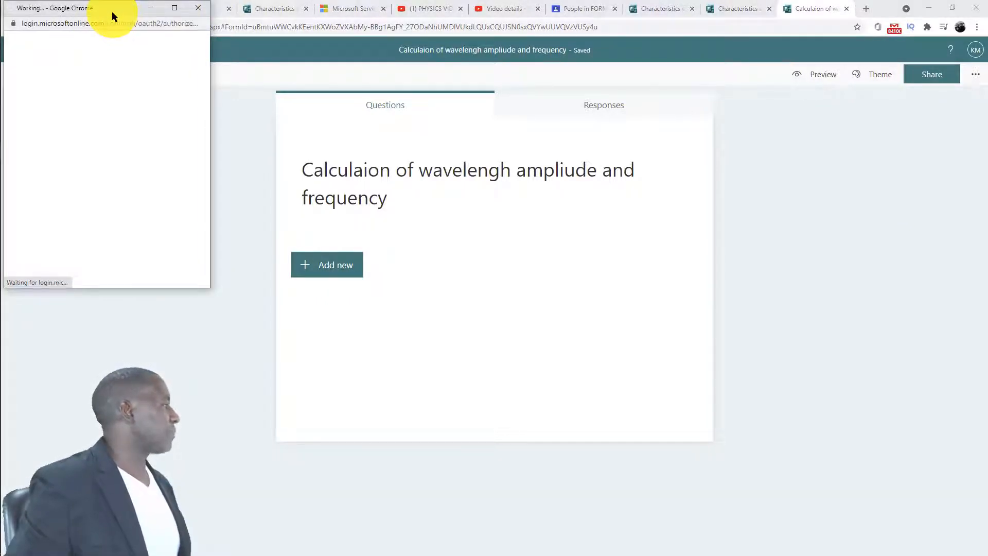
pyautogui.moveTo(112, 12); pyautogui.dragTo(402, 102)
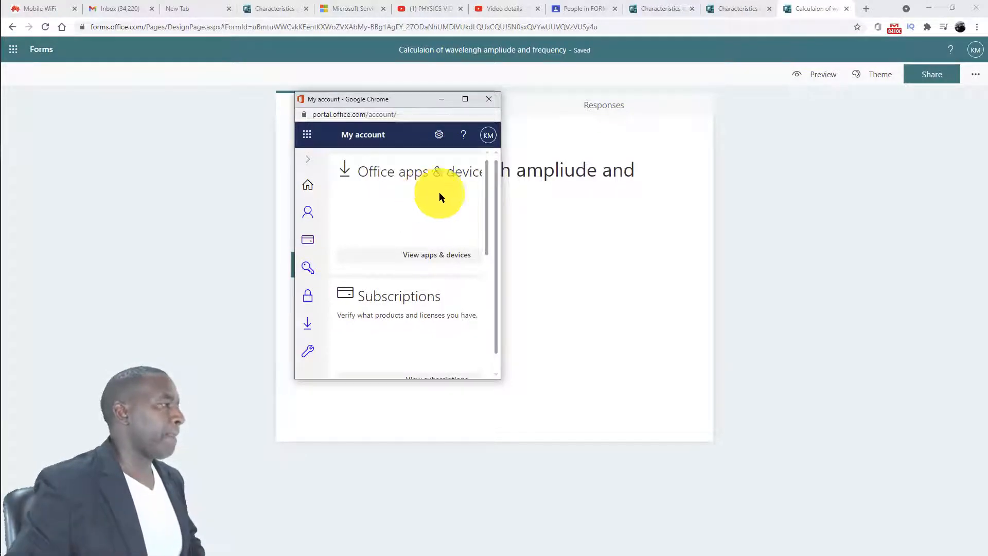
# Step: View the My account page in a full-size window, restore the window, and minimize it to return to the quiz form
pyautogui.click(465, 100)
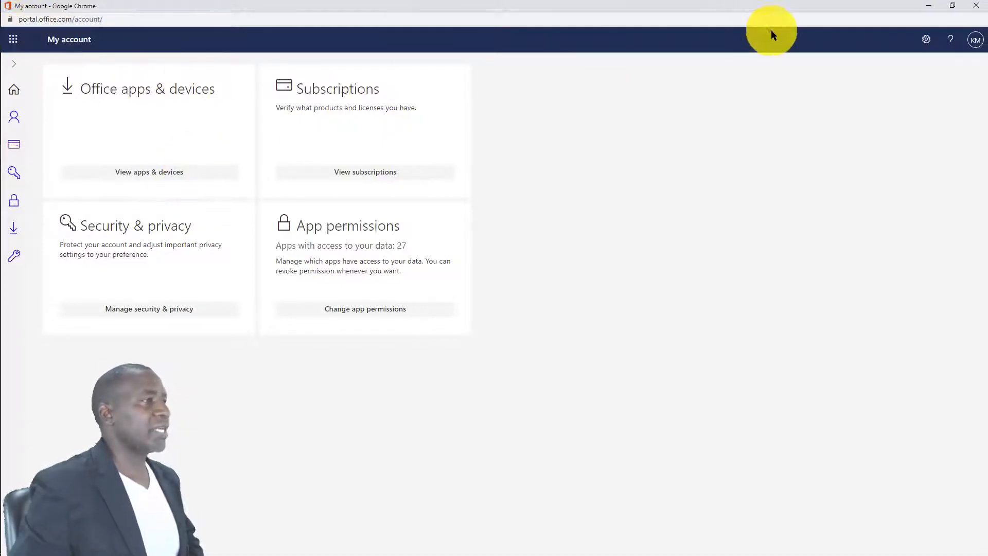
pyautogui.click(952, 9)
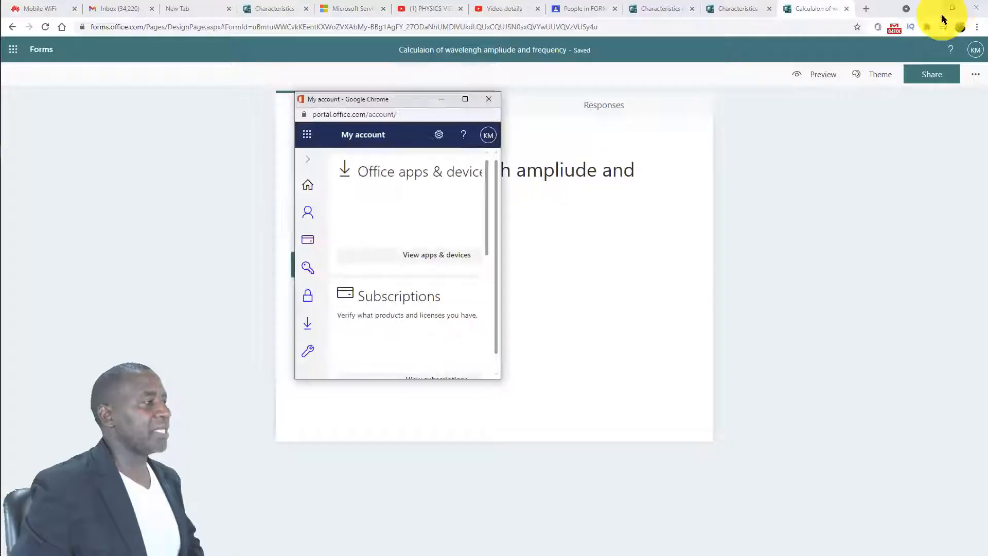
pyautogui.click(443, 100)
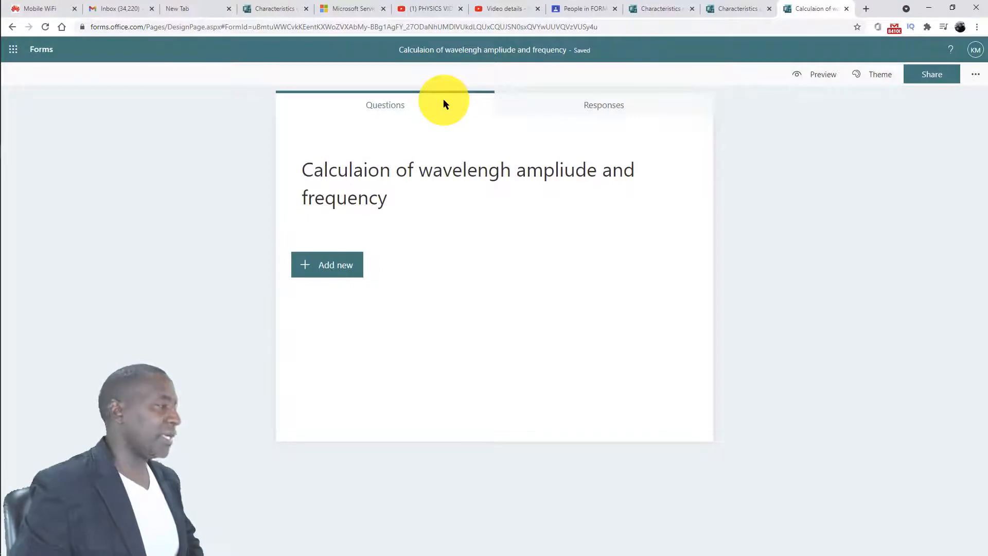
# Step: Examine the basic question types, the quiz's title and description fields, and the image sources available for the title
pyautogui.click(347, 267)
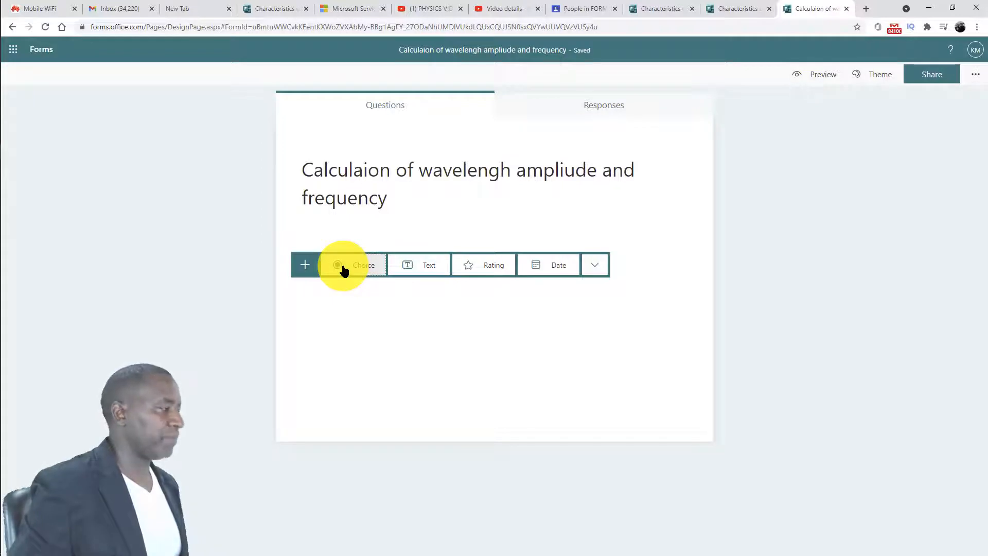
pyautogui.click(342, 229)
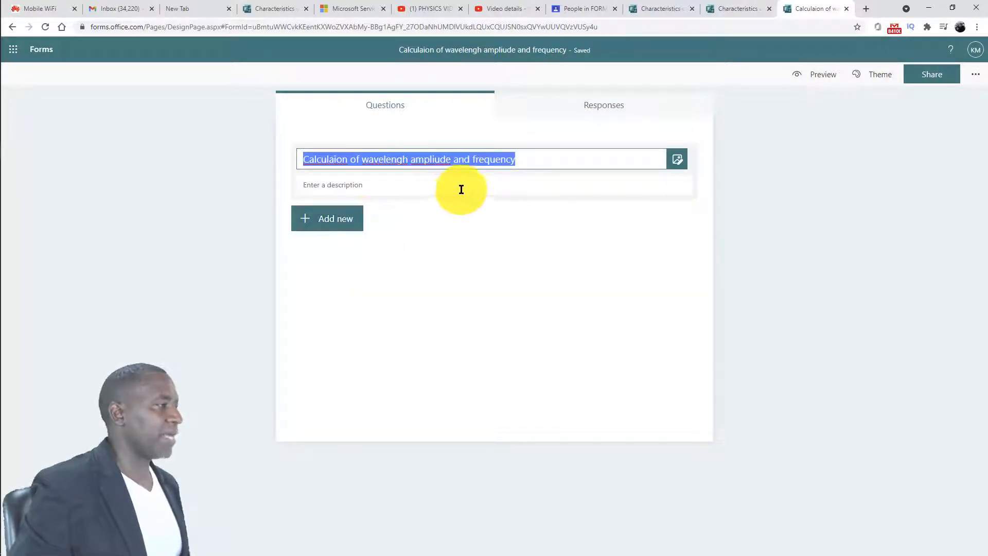
pyautogui.click(528, 188)
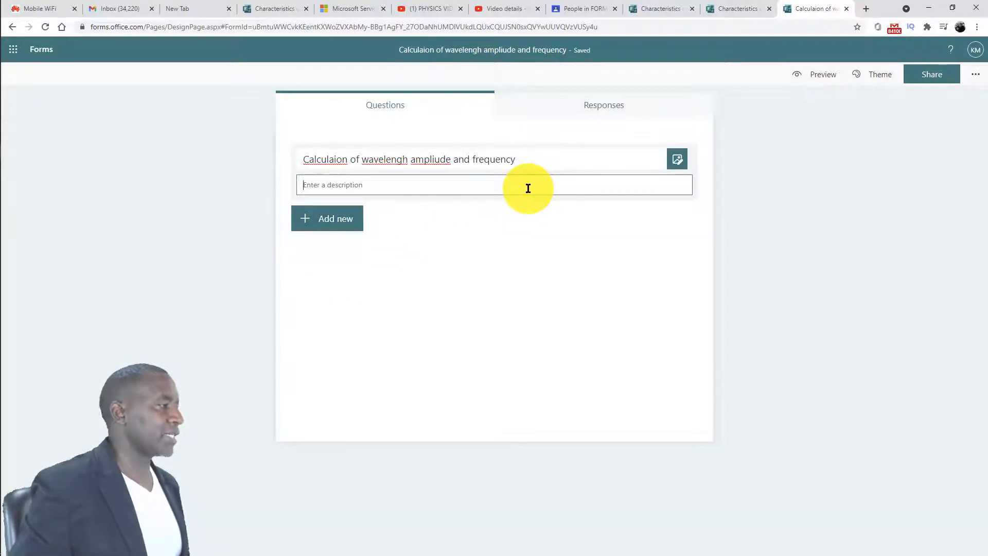
pyautogui.click(678, 160)
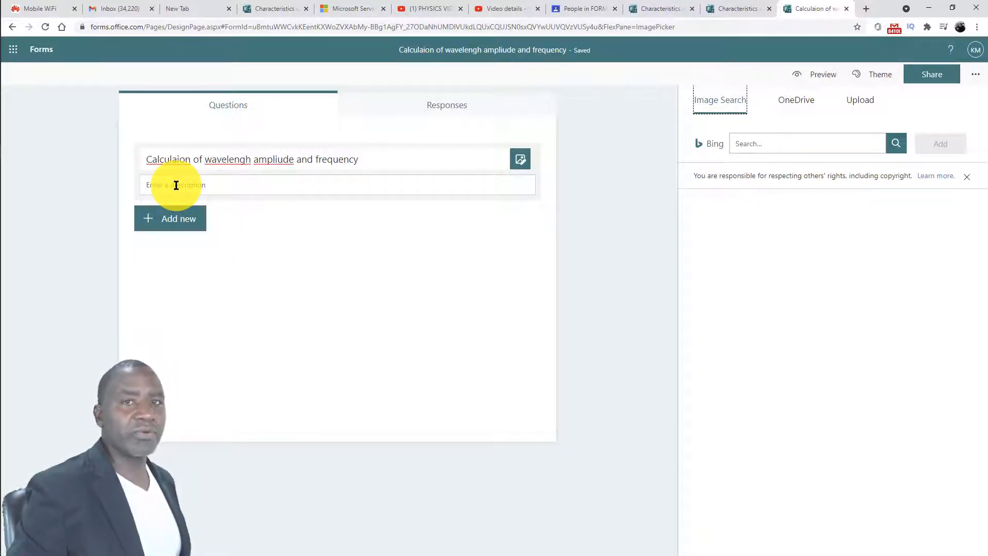
# Step: Review the additional question types and add a Text question to the quiz
pyautogui.click(168, 219)
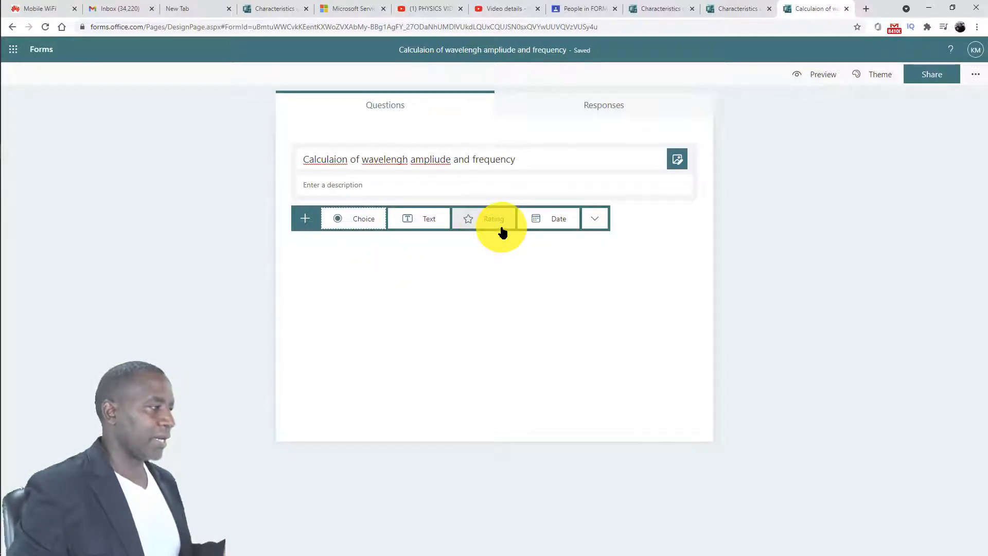
pyautogui.click(596, 222)
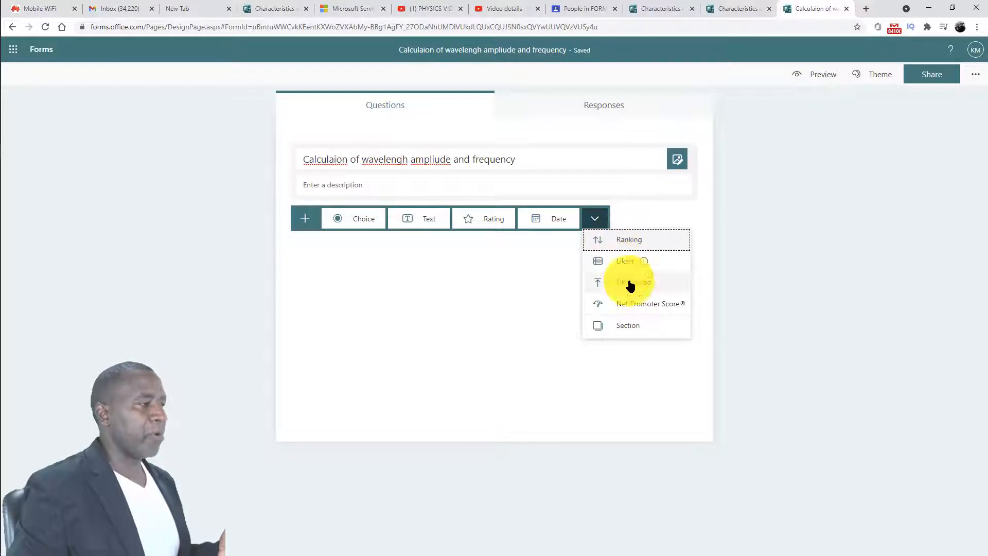
pyautogui.click(650, 217)
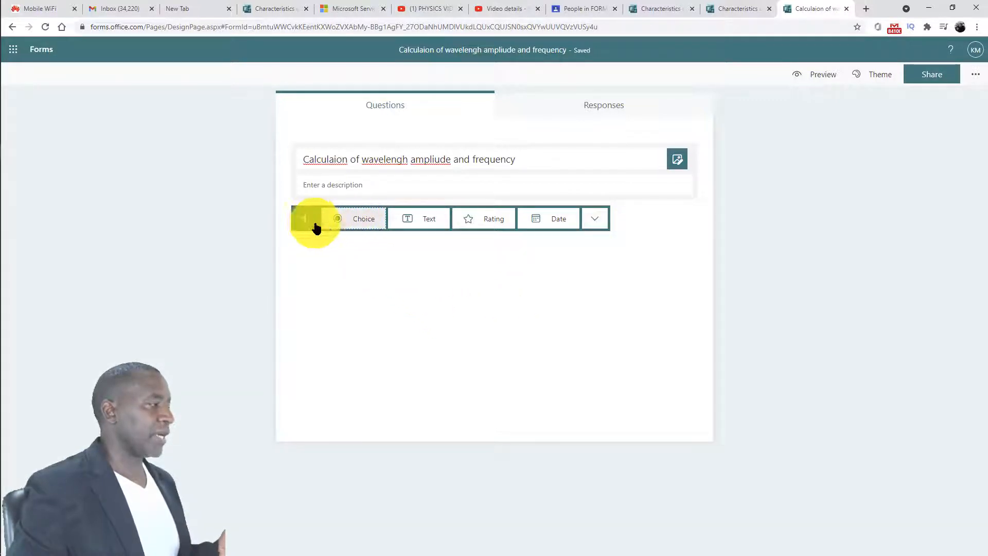
pyautogui.click(423, 225)
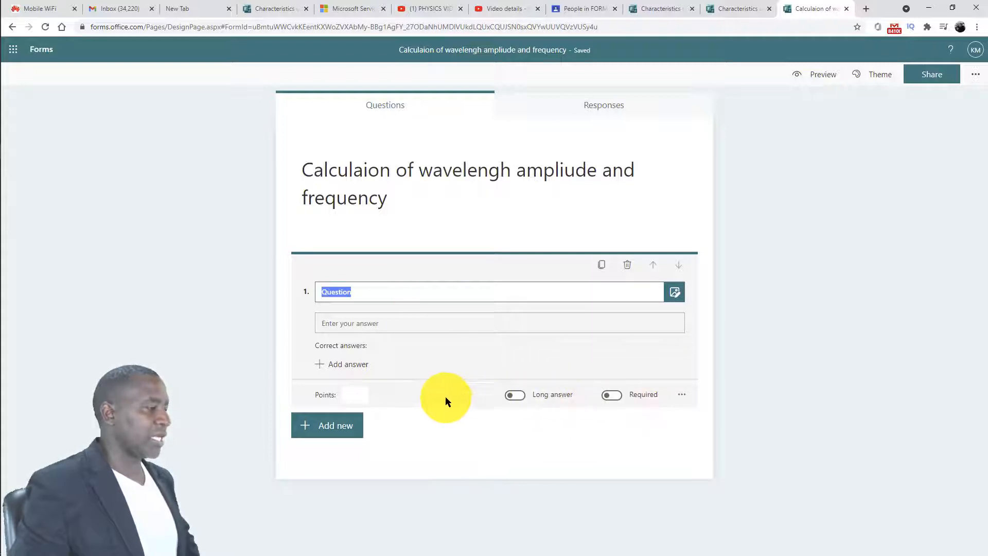
# Step: Open the image sources for question 1 and upload wavelength.png from the Properties of waves folder into the question
pyautogui.click(675, 293)
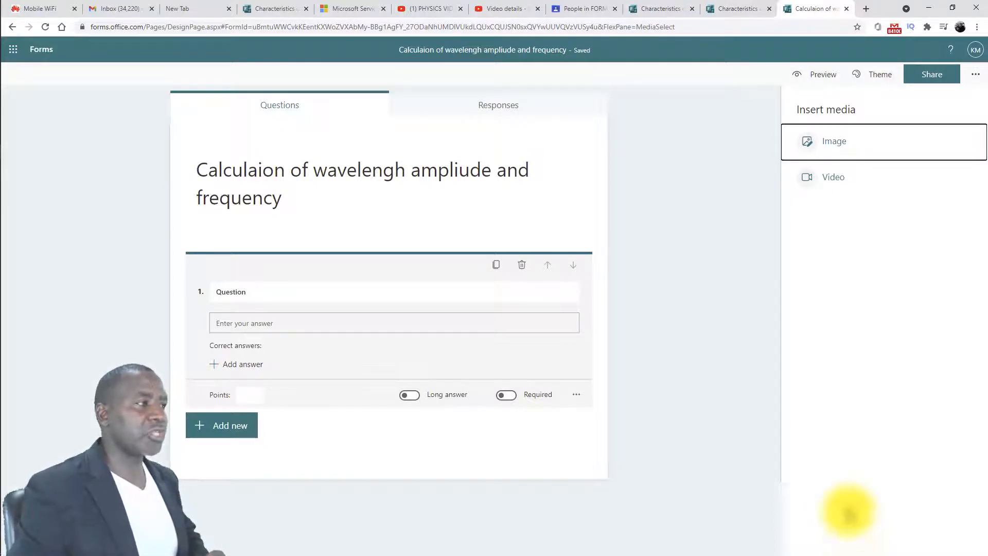
pyautogui.click(824, 142)
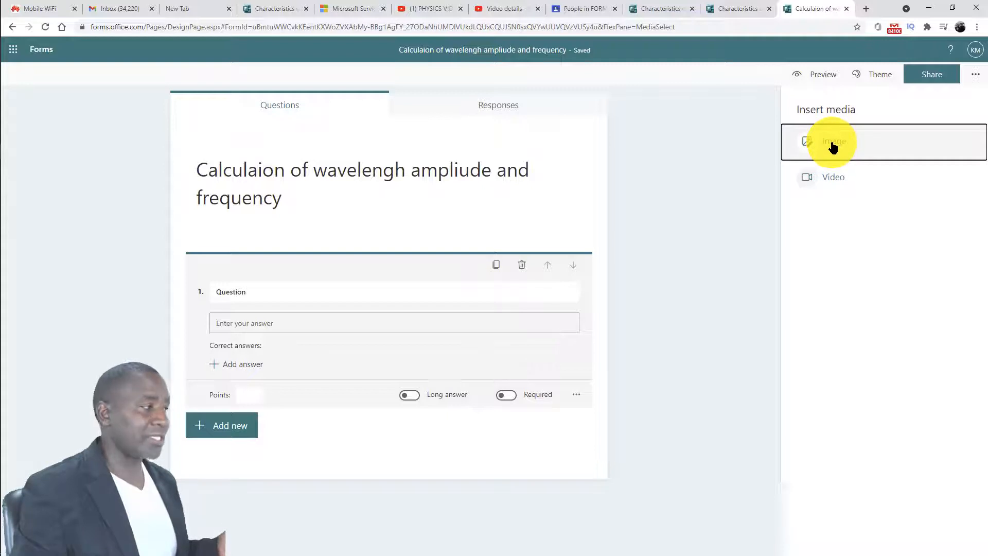
pyautogui.click(832, 147)
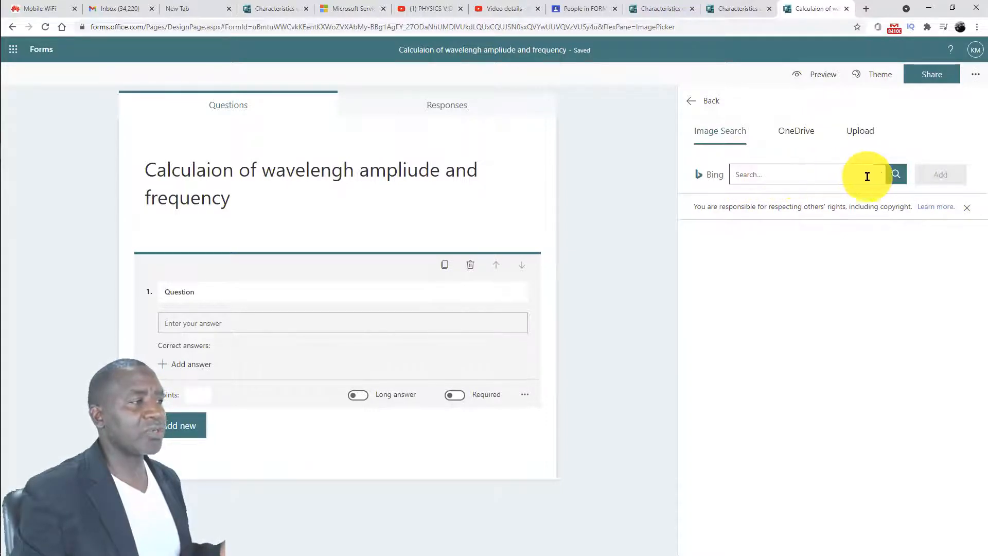
pyautogui.click(773, 177)
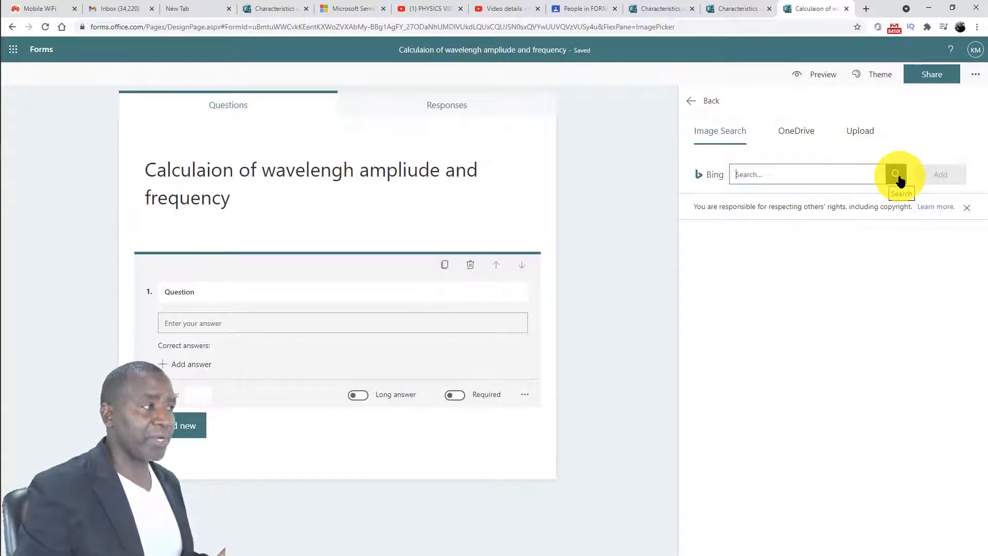
pyautogui.click(865, 135)
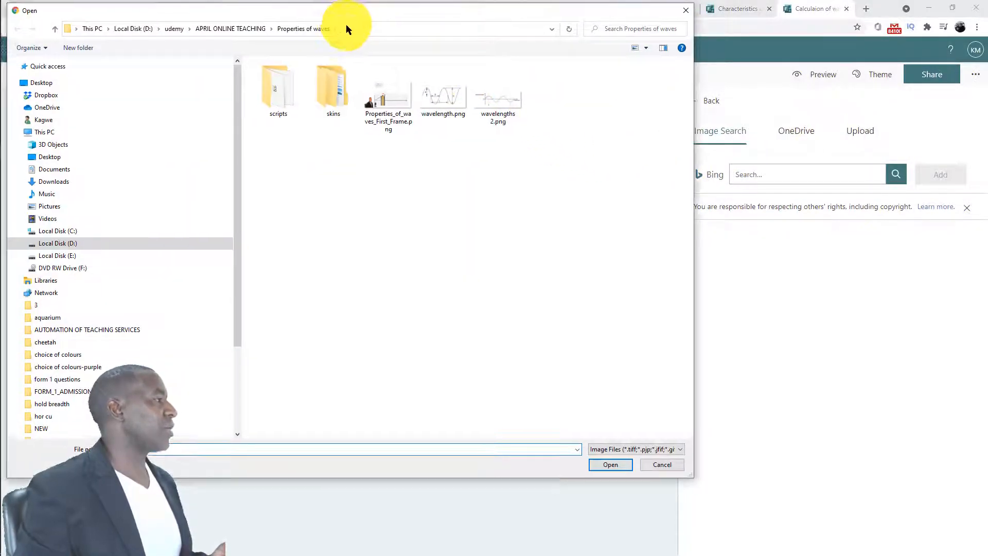
pyautogui.moveTo(340, 15); pyautogui.dragTo(502, 90)
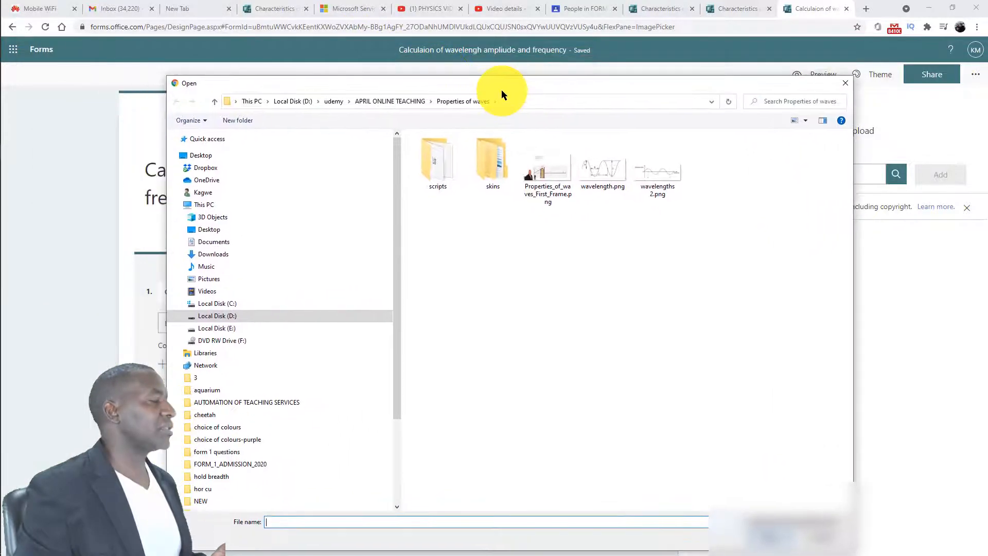
pyautogui.click(604, 178)
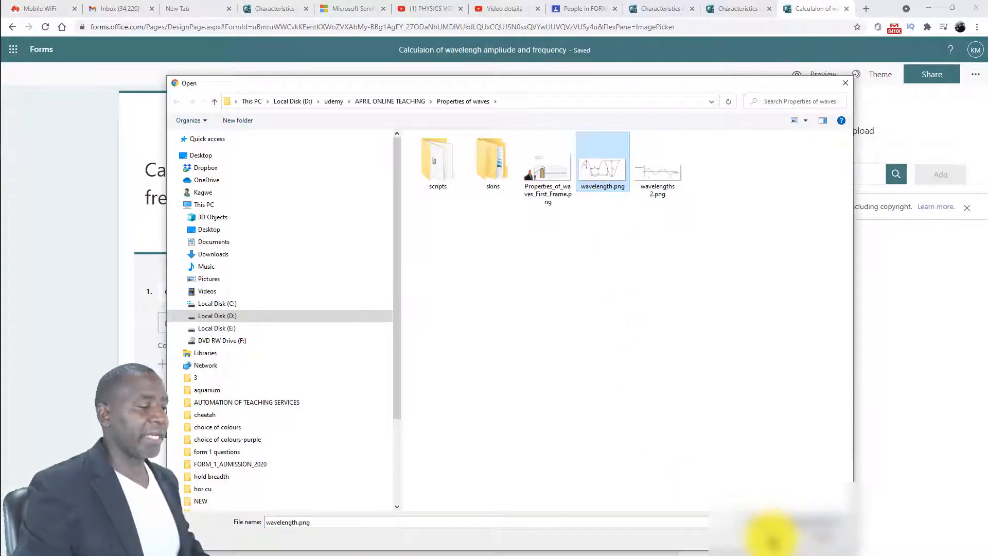
pyautogui.click(772, 540)
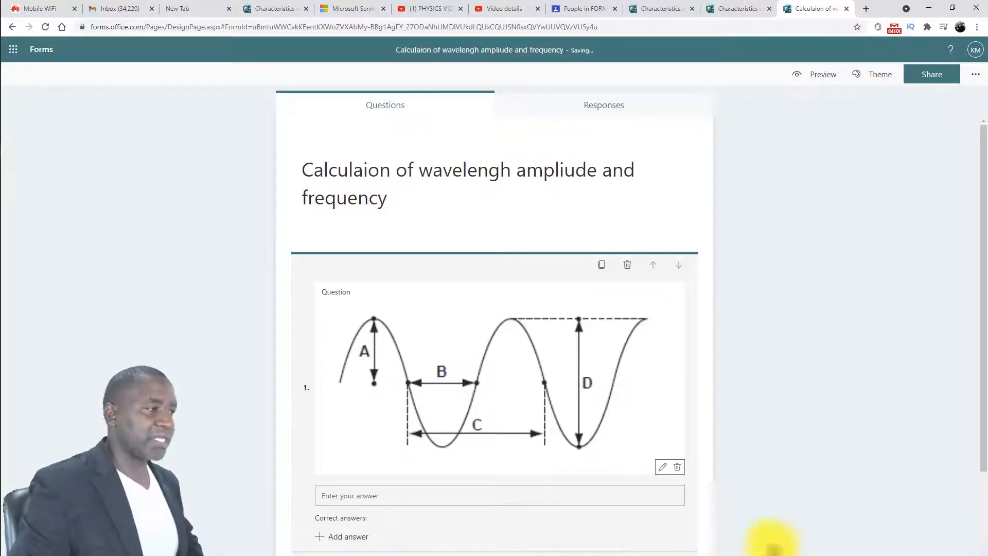
pyautogui.scroll(-1, 775, 285)
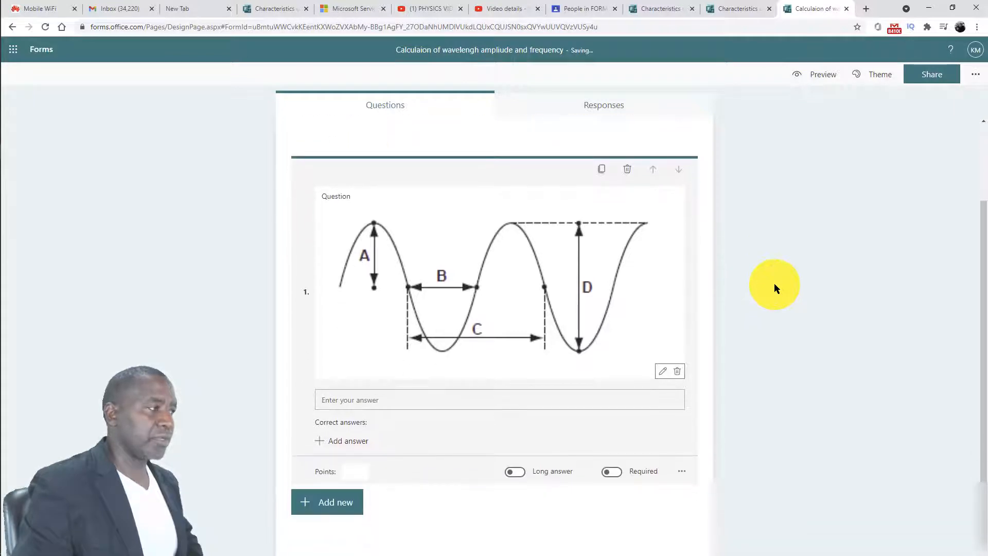
pyautogui.scroll(2, 776, 288)
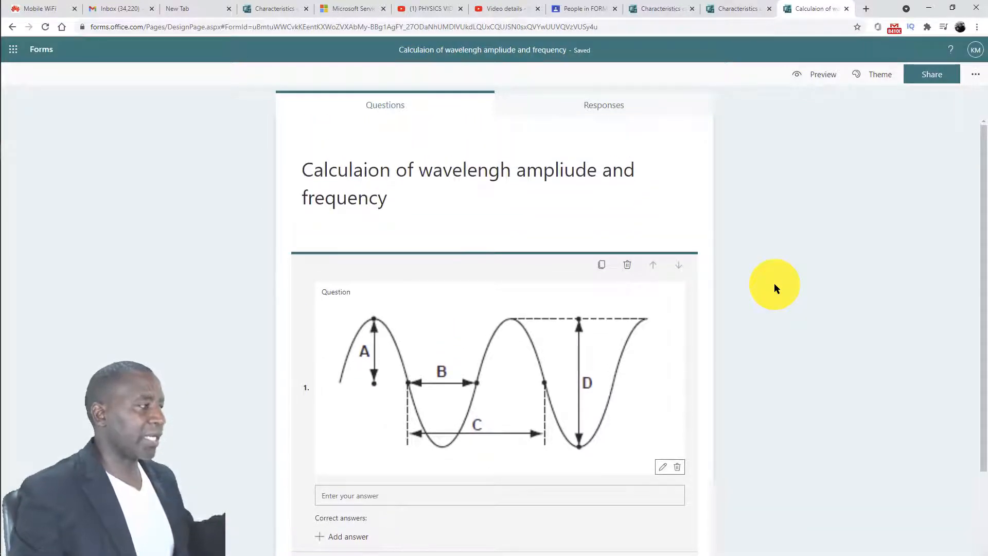
pyautogui.scroll(-2, 776, 288)
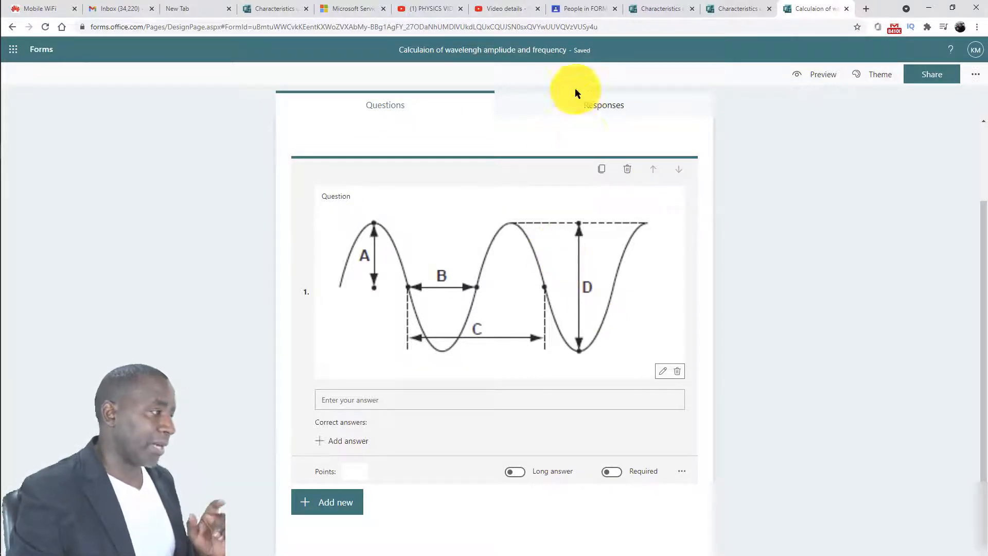
# Step: Try the Small size for question 1's image, open its alt text entry, and delete the image from the question
pyautogui.click(663, 373)
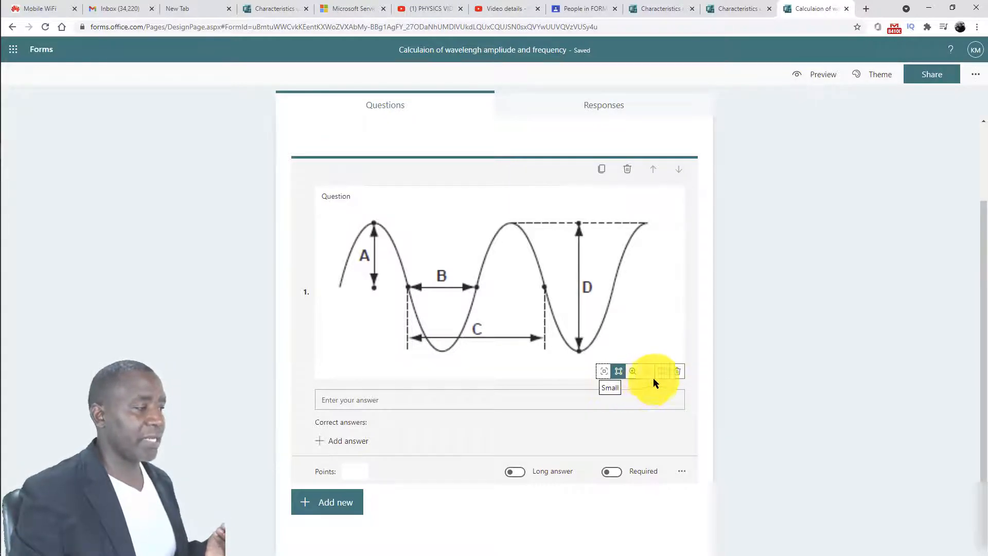
pyautogui.click(603, 374)
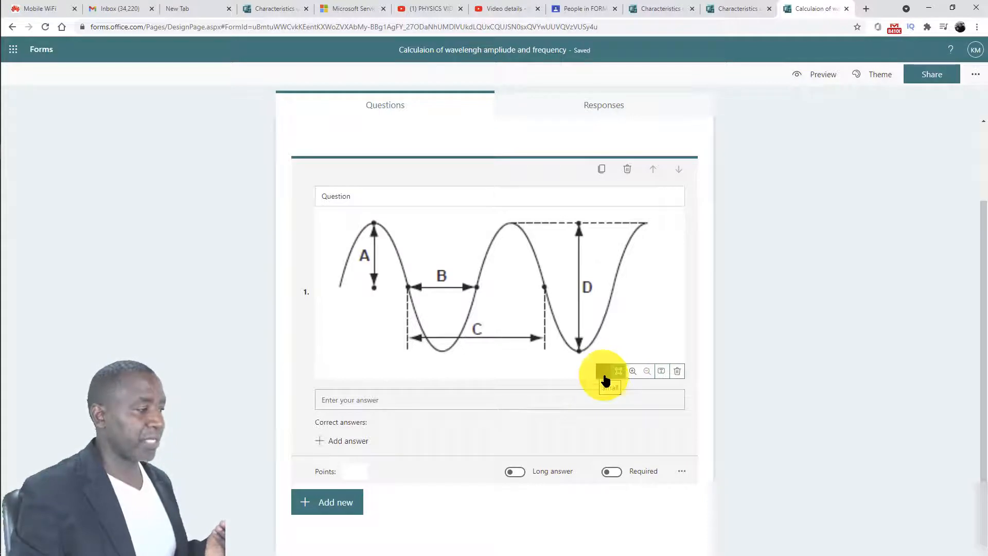
pyautogui.click(661, 371)
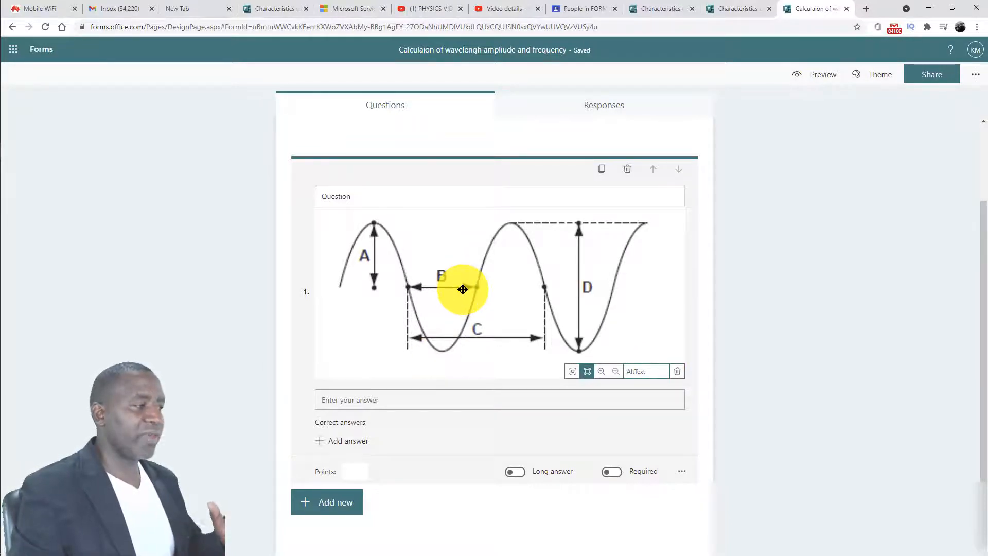
pyautogui.click(678, 375)
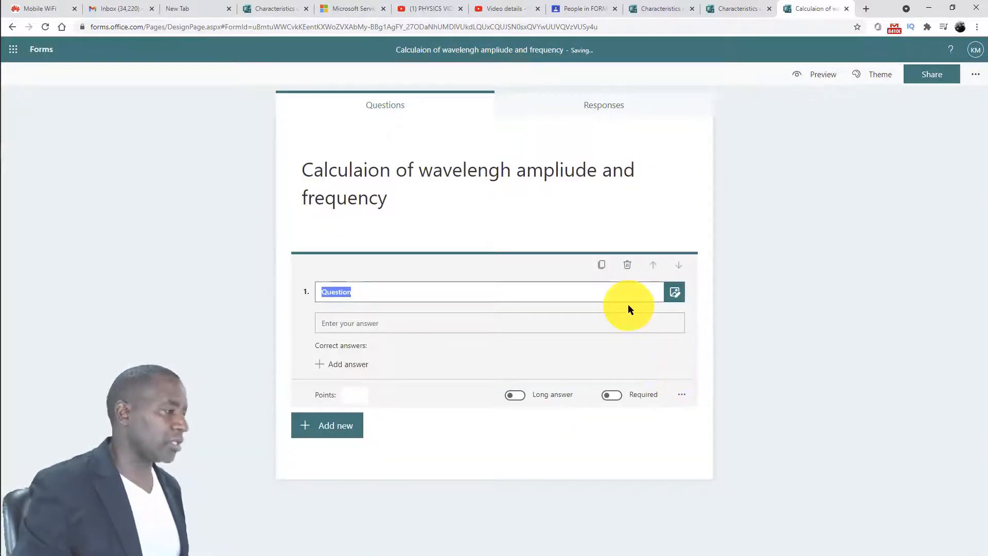
# Step: Open the video URL entry for question 1 and copy the shareable link of "How to calculate speed wavelength frequency and periodic time" in YouTube Studio
pyautogui.click(675, 293)
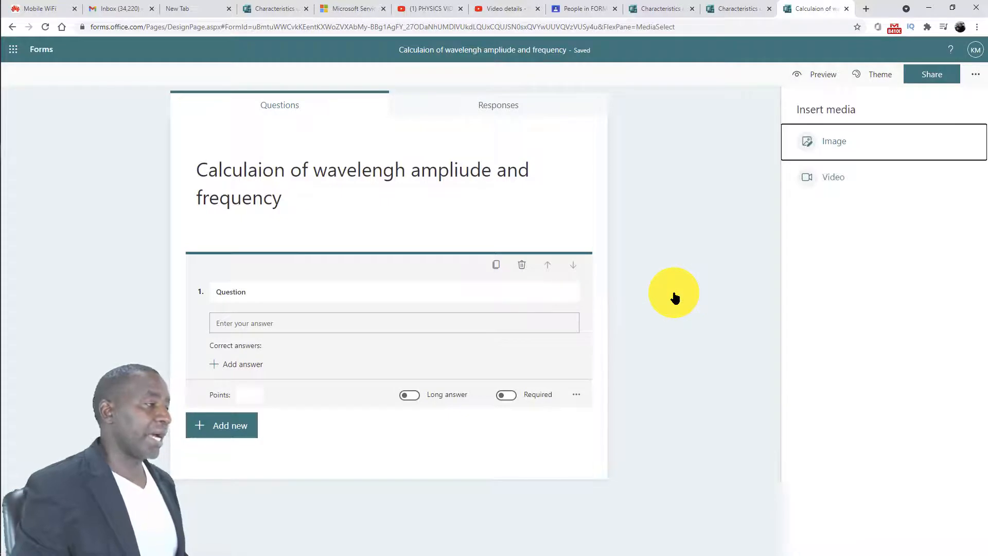
pyautogui.click(842, 182)
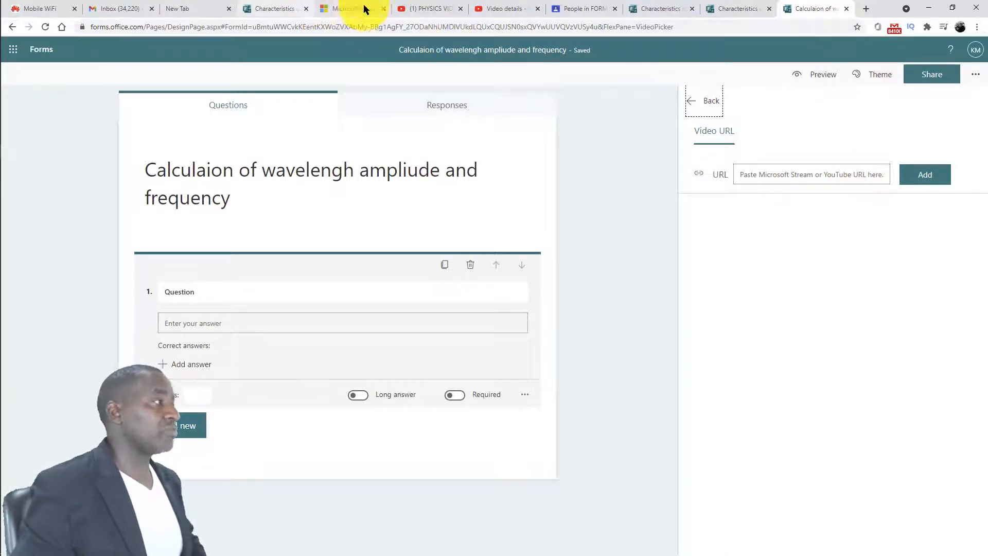
pyautogui.click(507, 8)
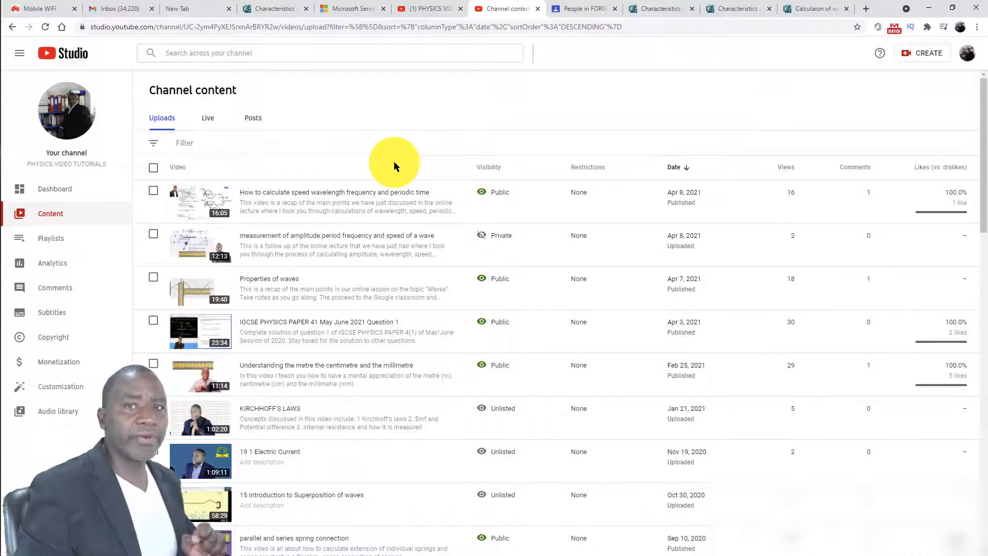
pyautogui.moveTo(385, 195)
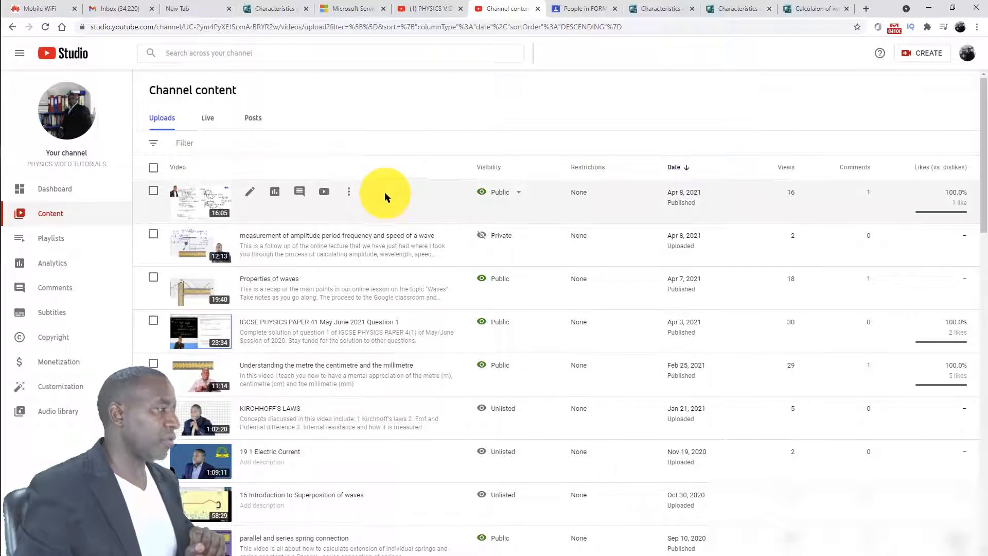
pyautogui.click(349, 194)
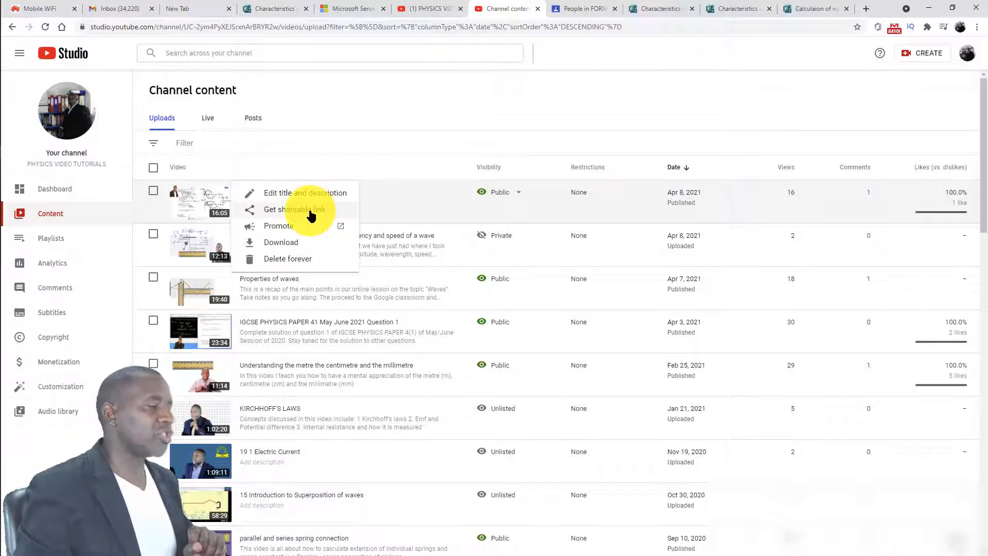
pyautogui.click(310, 213)
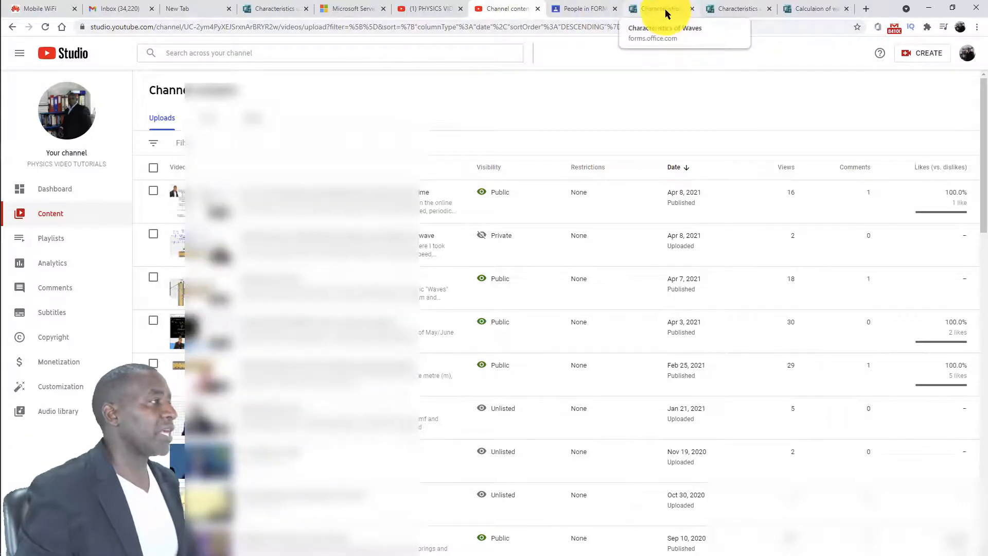
# Step: Switch back to the "Calculaion of wavelengh ampliude and frequency" quiz in Microsoft Forms and discard question 1 with its video entry
pyautogui.click(585, 11)
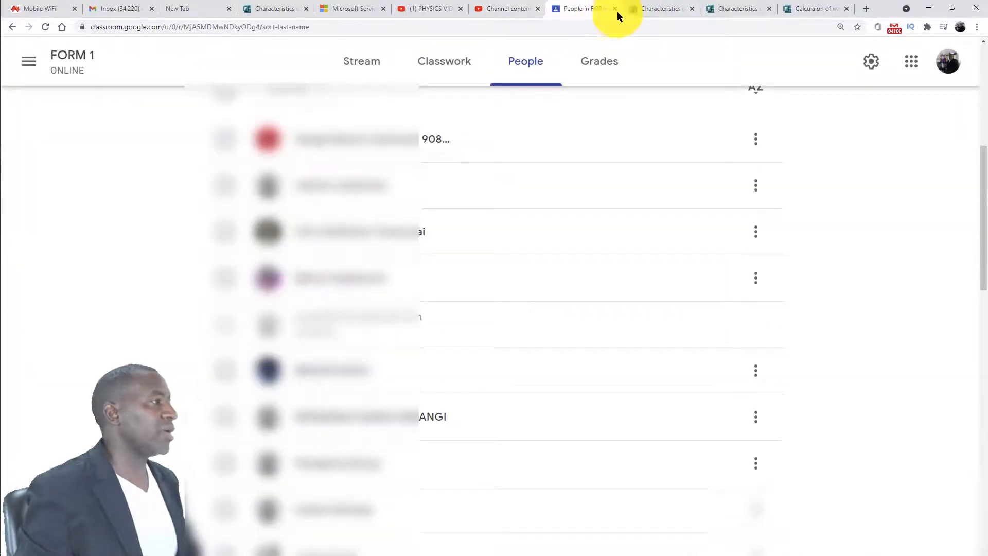
pyautogui.click(670, 12)
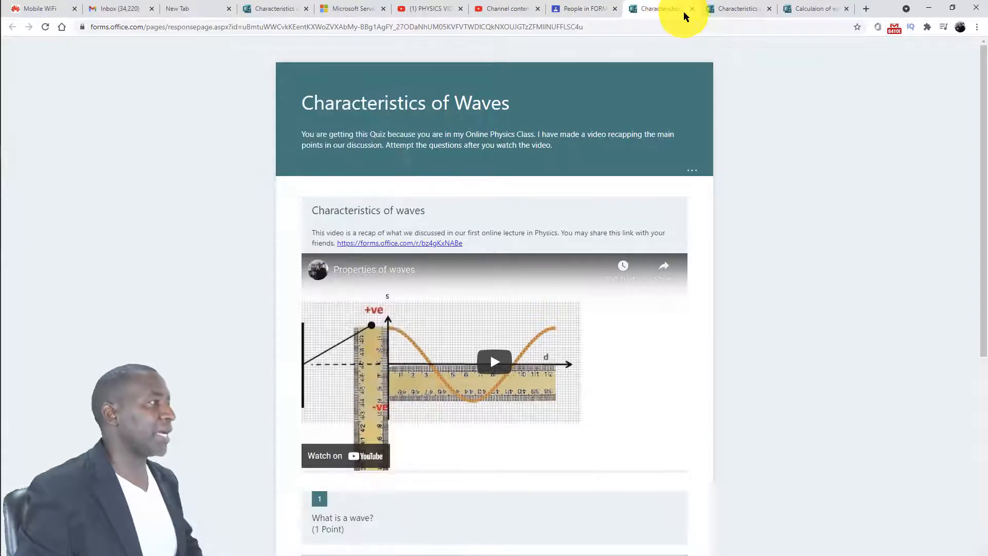
pyautogui.click(735, 7)
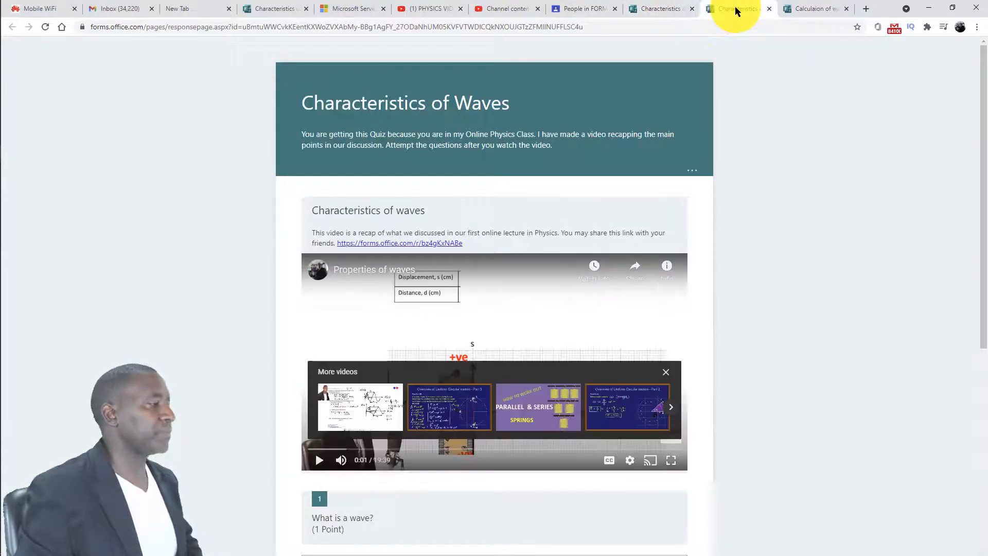
pyautogui.click(808, 8)
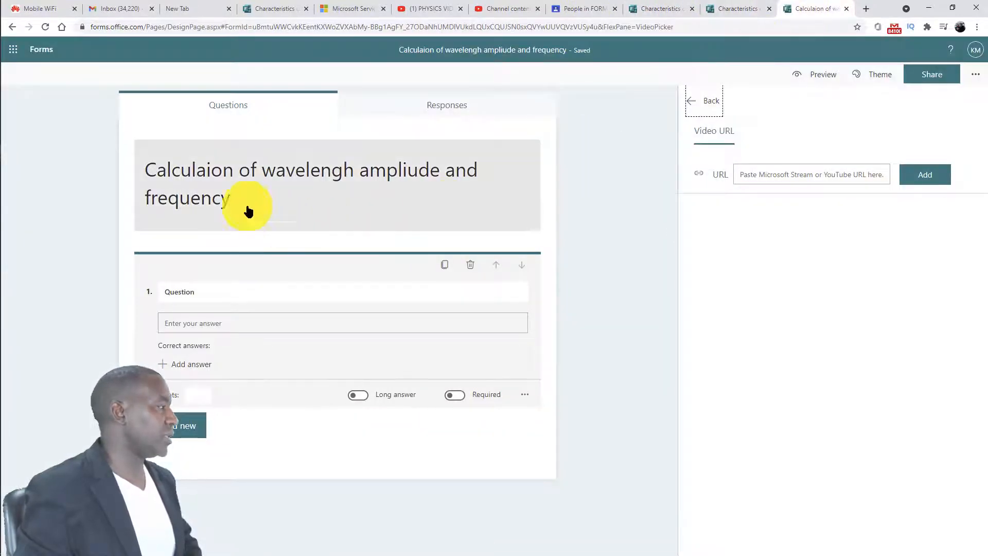
pyautogui.click(659, 437)
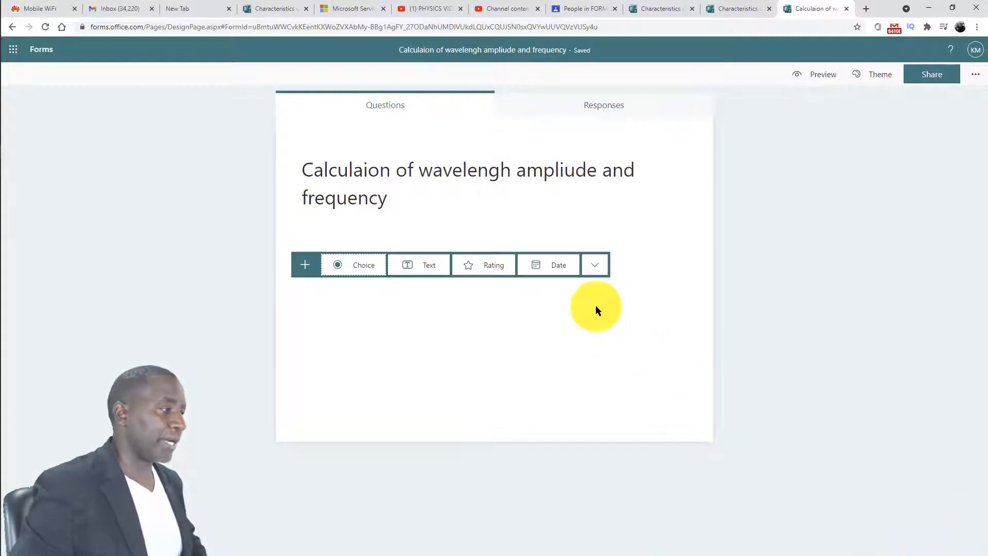
# Step: Add a section to the quiz and title it "Section - Le"
pyautogui.click(596, 266)
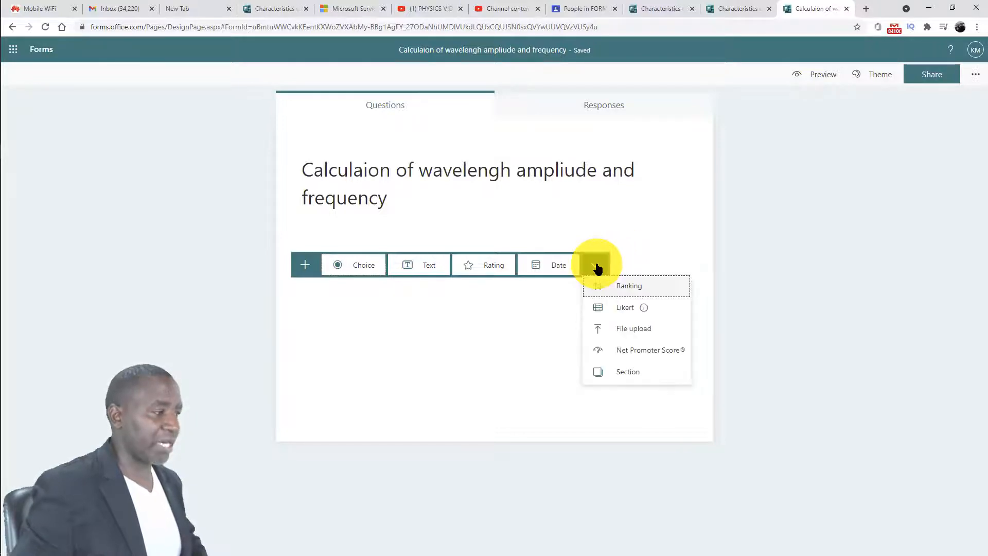
pyautogui.click(632, 371)
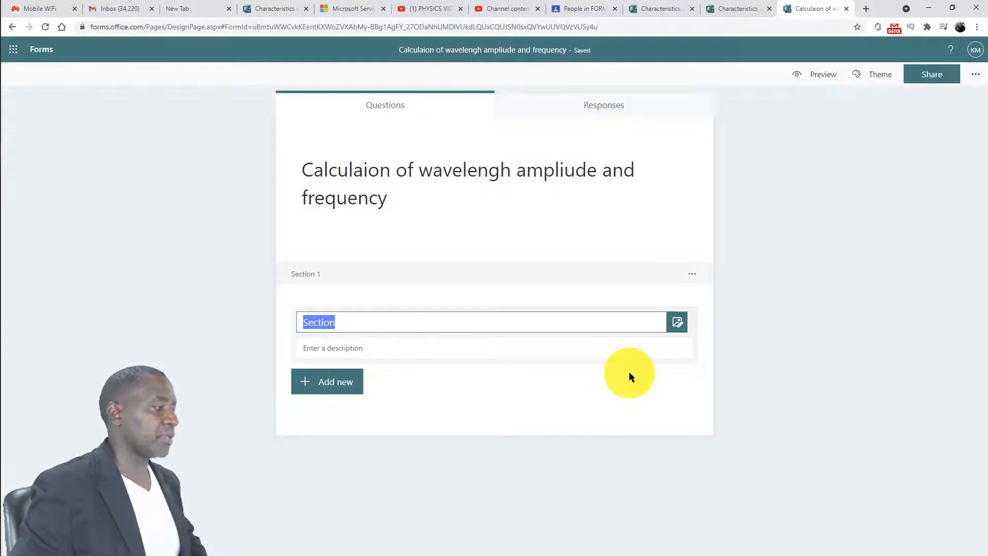
pyautogui.click(513, 325)
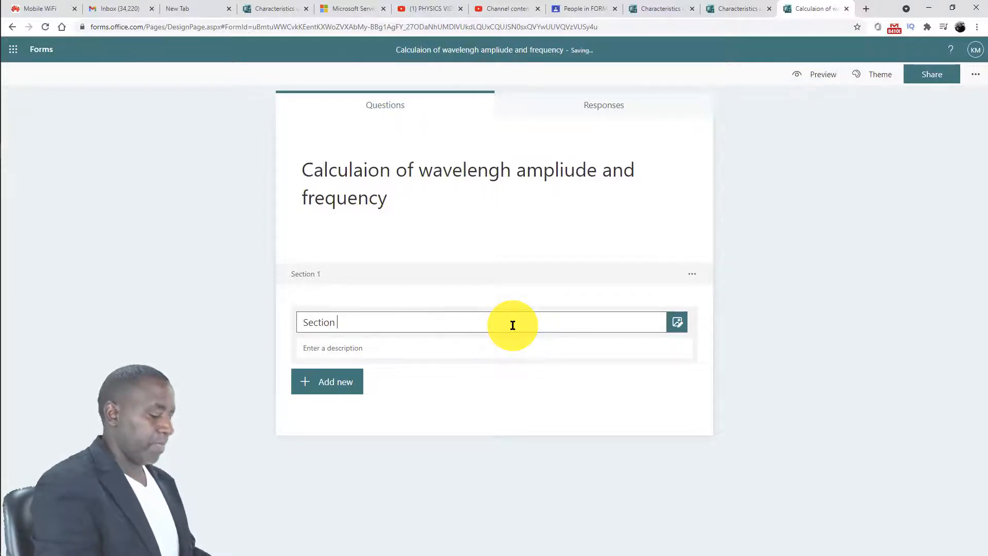
pyautogui.write('V')
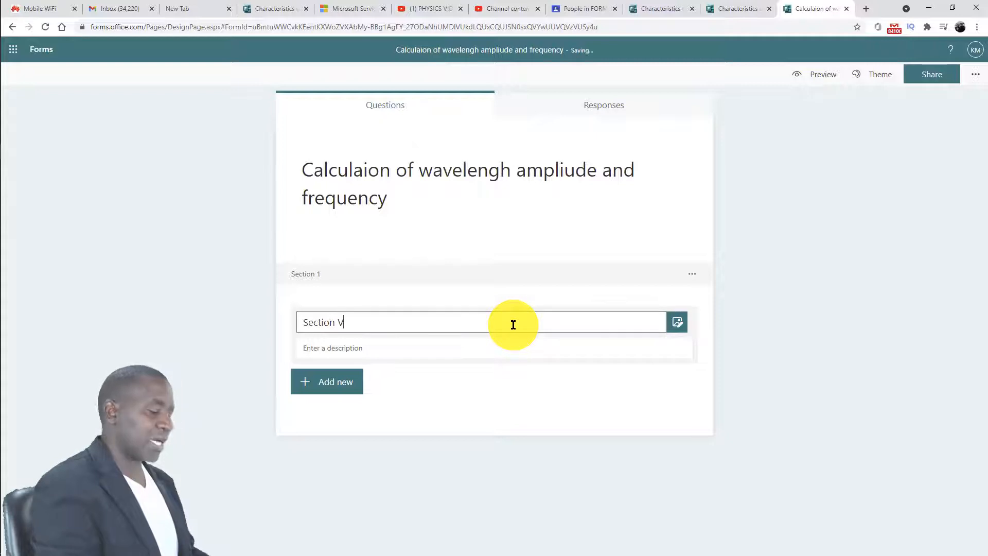
pyautogui.press('BackSpace')
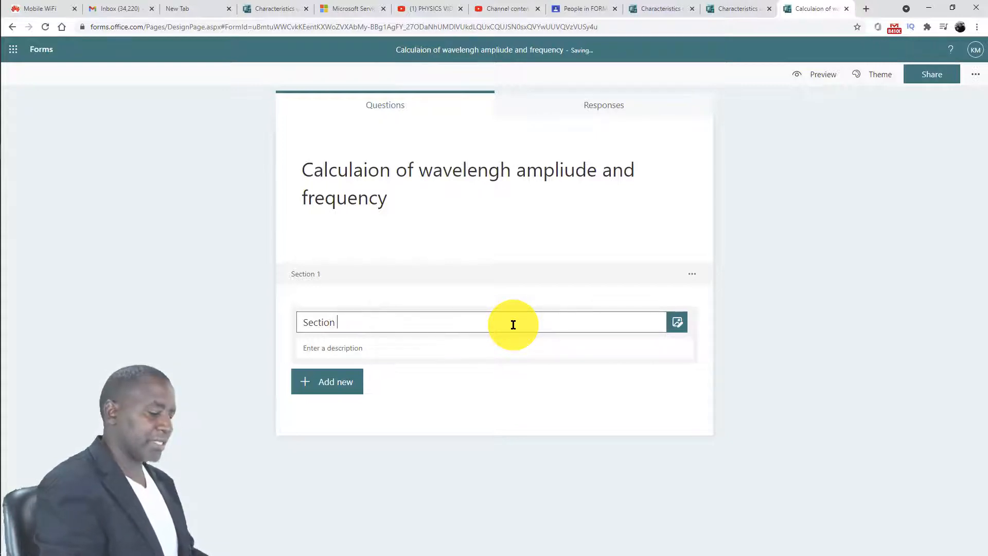
pyautogui.write('- ')
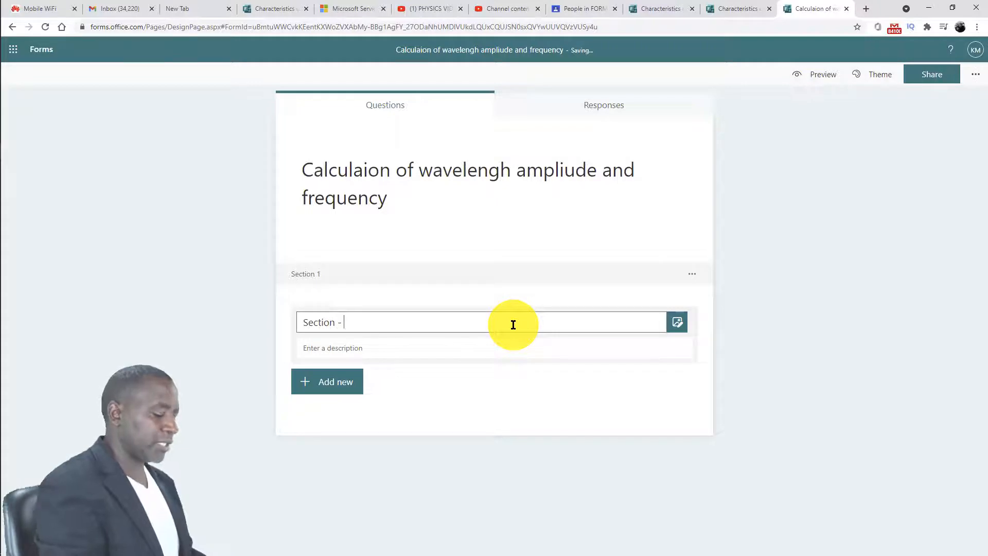
pyautogui.write('Le')
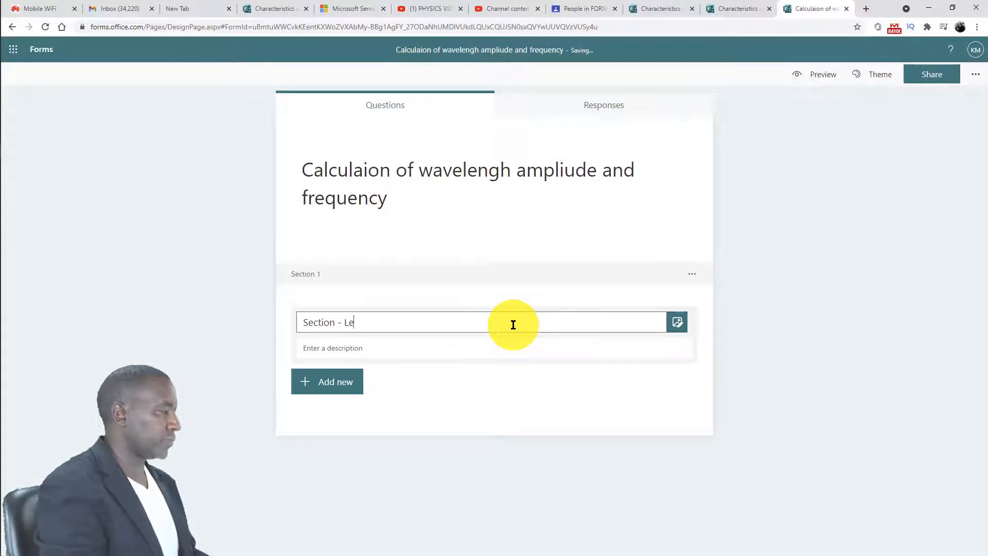
pyautogui.write('o')
pyautogui.press('BackSpace')
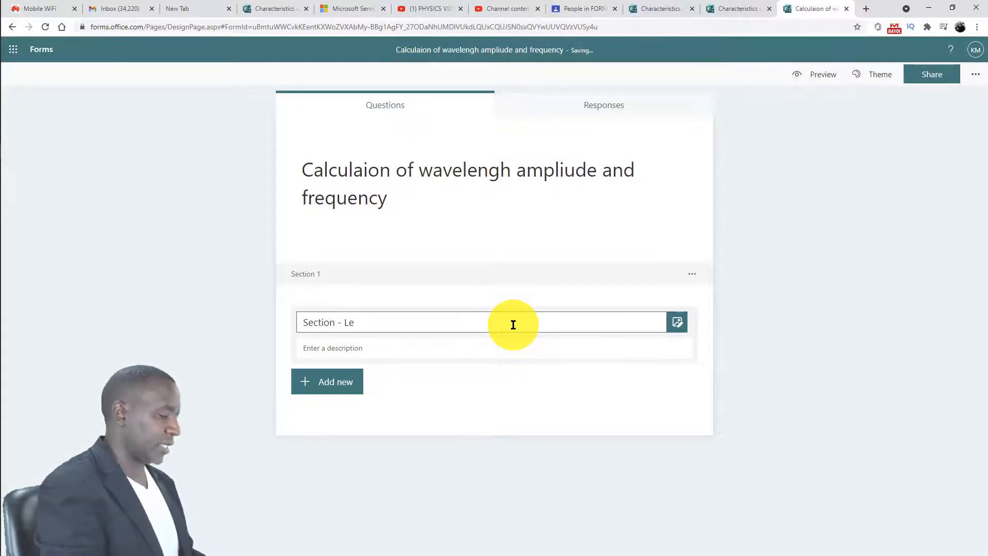
pyautogui.write('o')
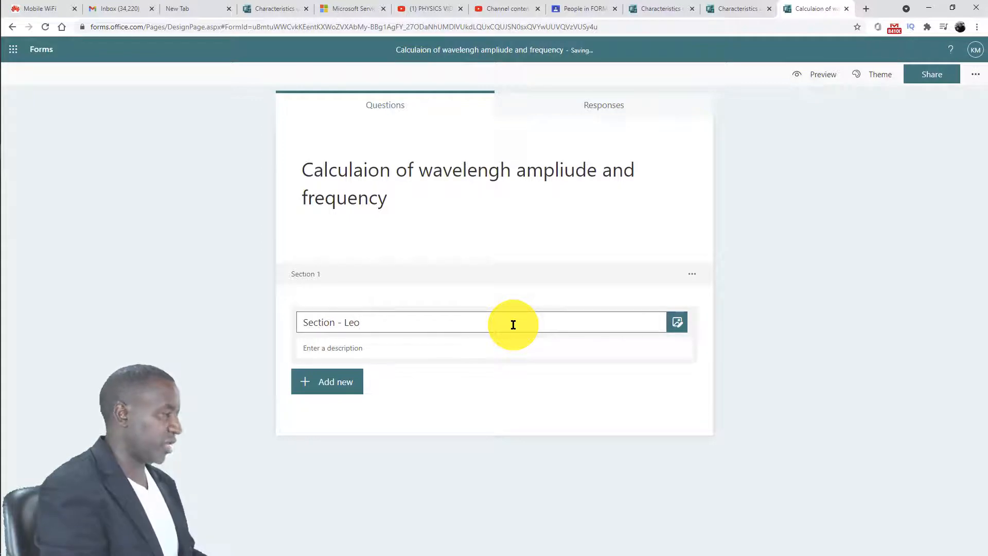
pyautogui.write('n')
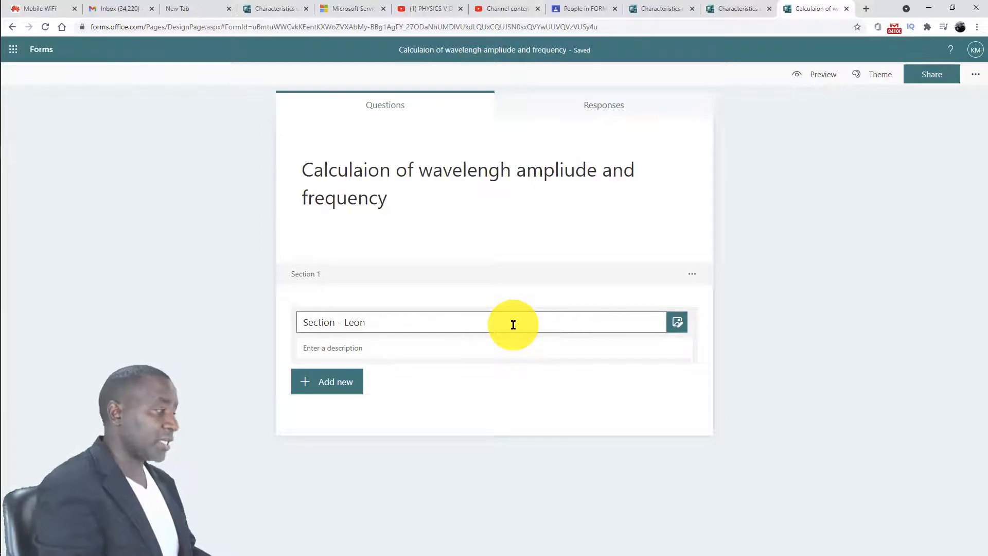
pyautogui.press('BackSpace')
pyautogui.press('BackSpace')
pyautogui.press('BackSpace')
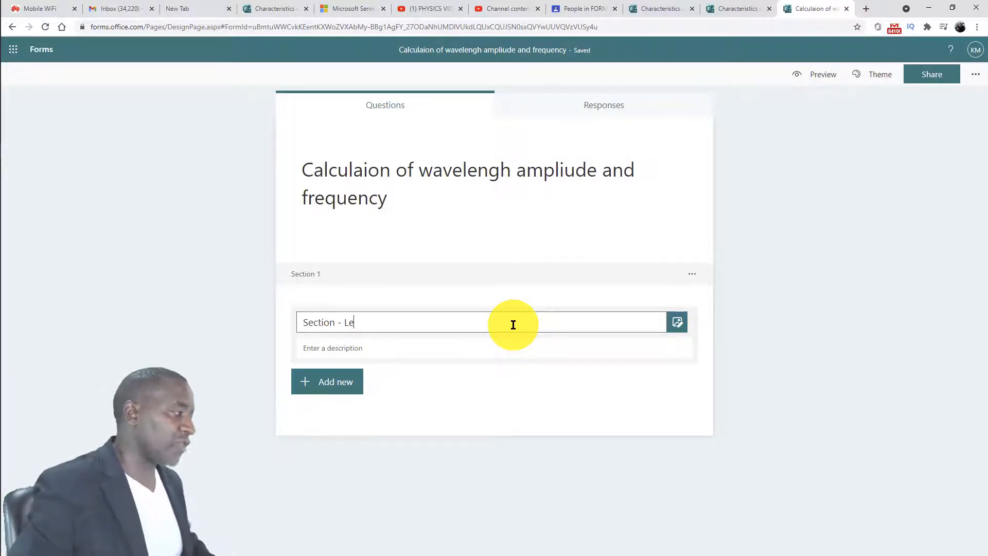
# Step: Open the section's video URL entry and copy the shareable link of "How to calculate speed wavelength frequency and periodic time" in YouTube Studio
pyautogui.click(679, 324)
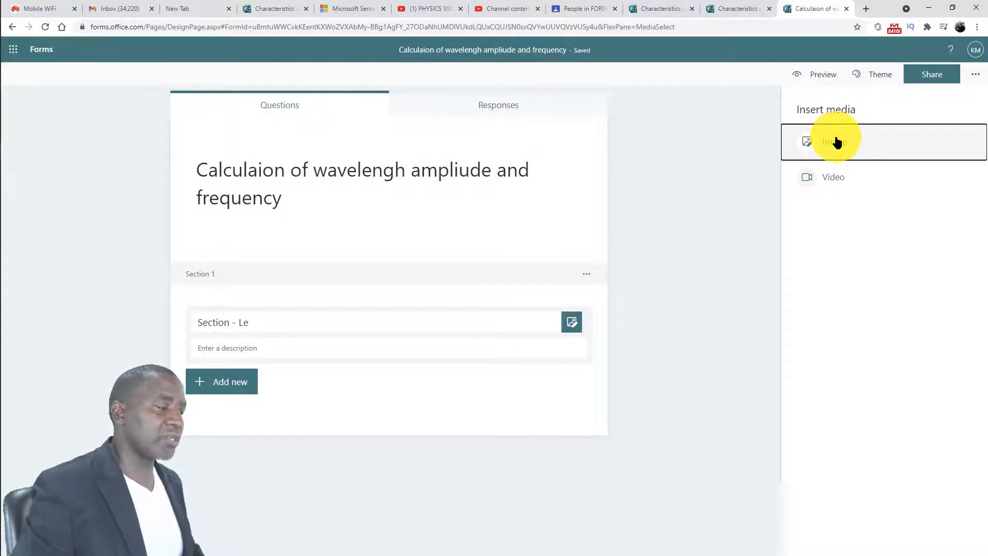
pyautogui.click(840, 181)
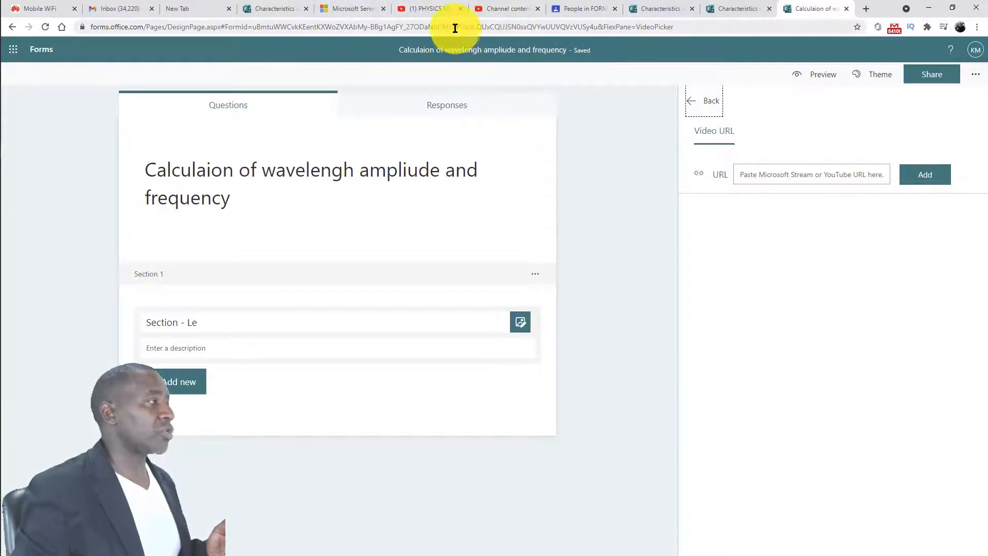
pyautogui.click(440, 9)
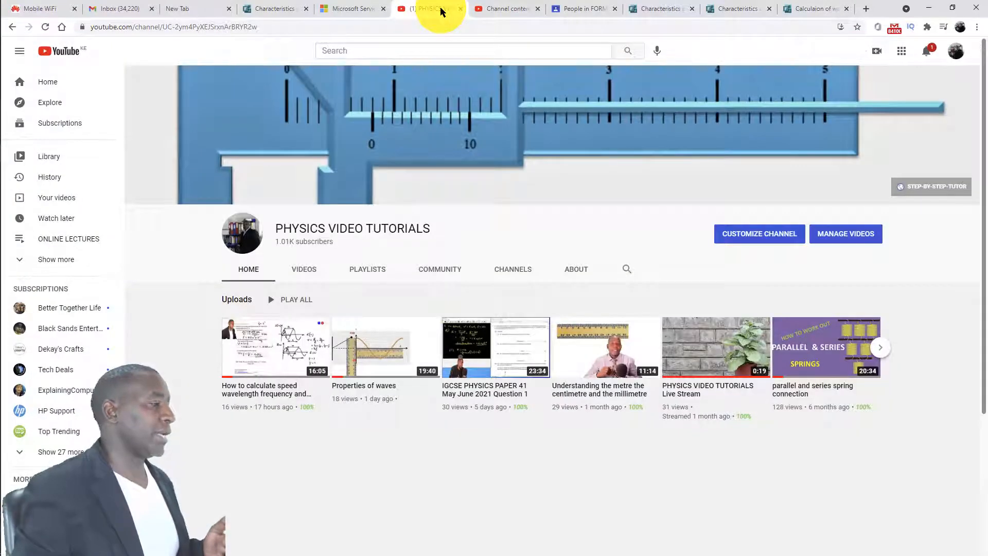
pyautogui.click(503, 10)
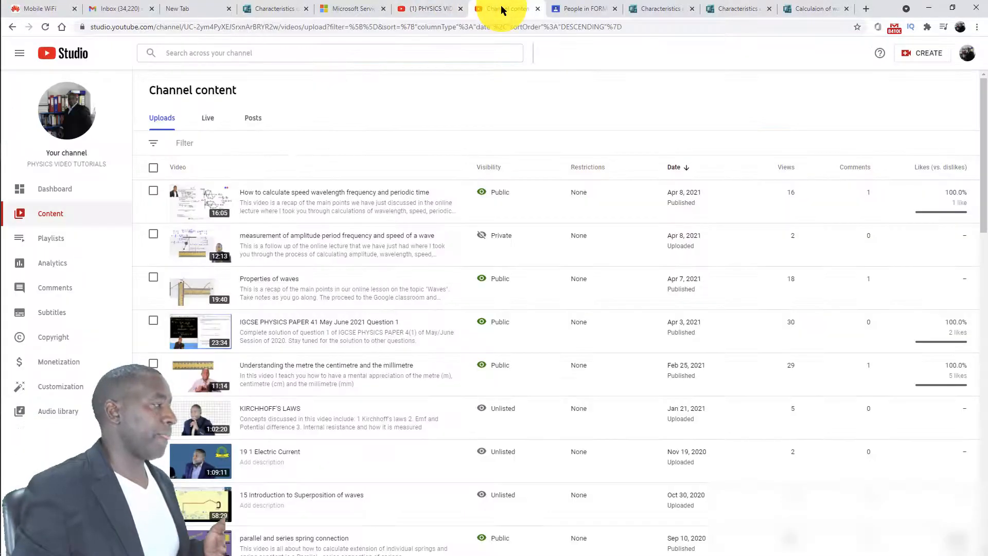
pyautogui.moveTo(324, 199)
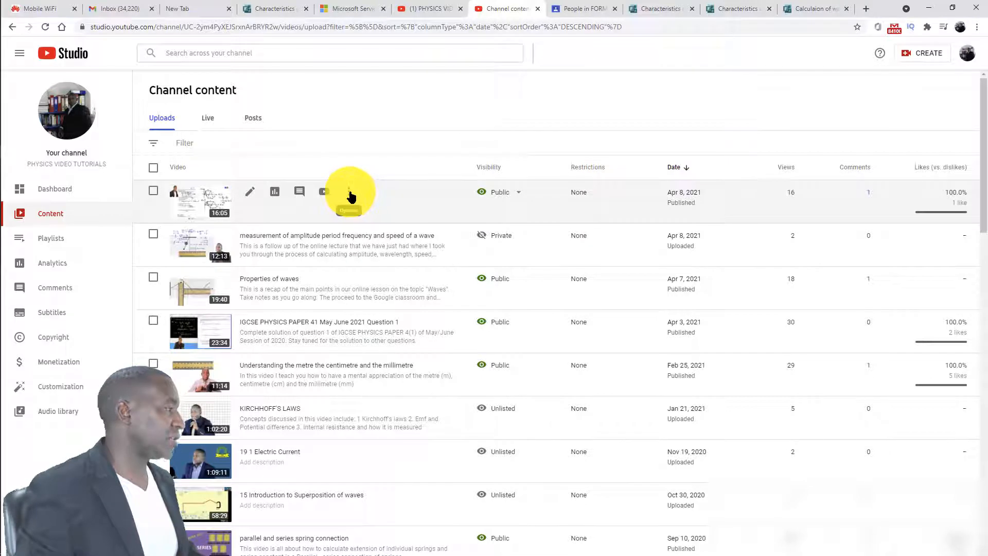
pyautogui.click(349, 193)
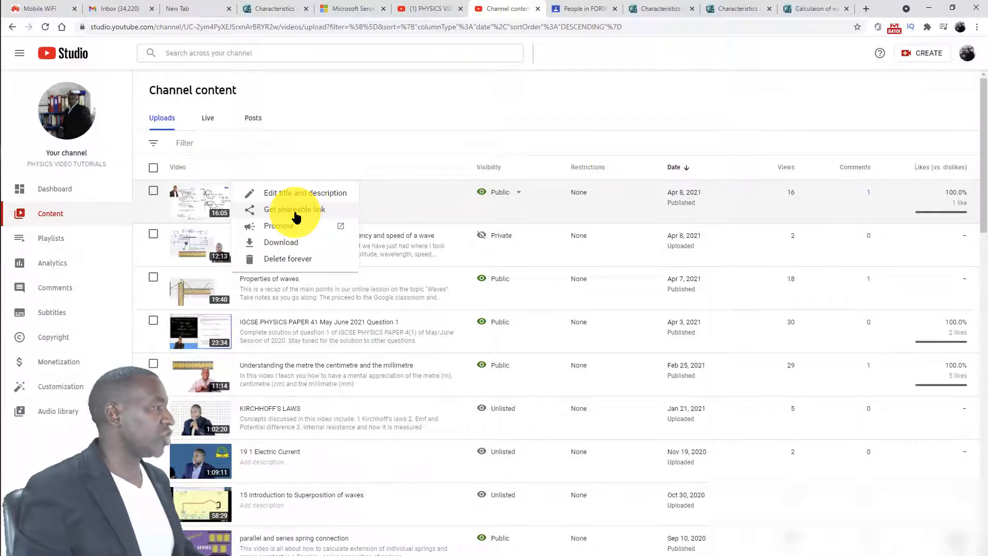
pyautogui.click(296, 211)
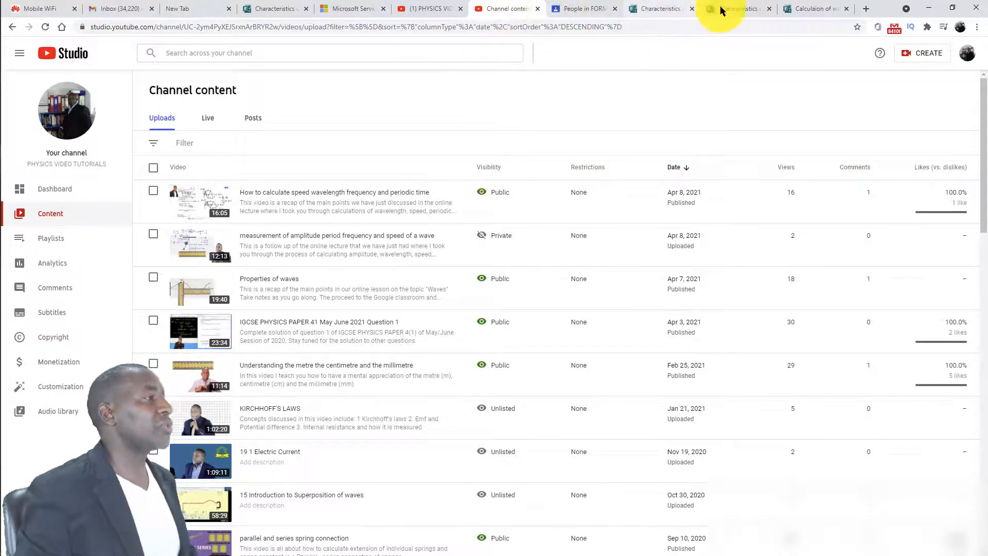
# Step: Return to the quiz in Microsoft Forms and add the copied YouTube link as the video of Section 1
pyautogui.click(750, 13)
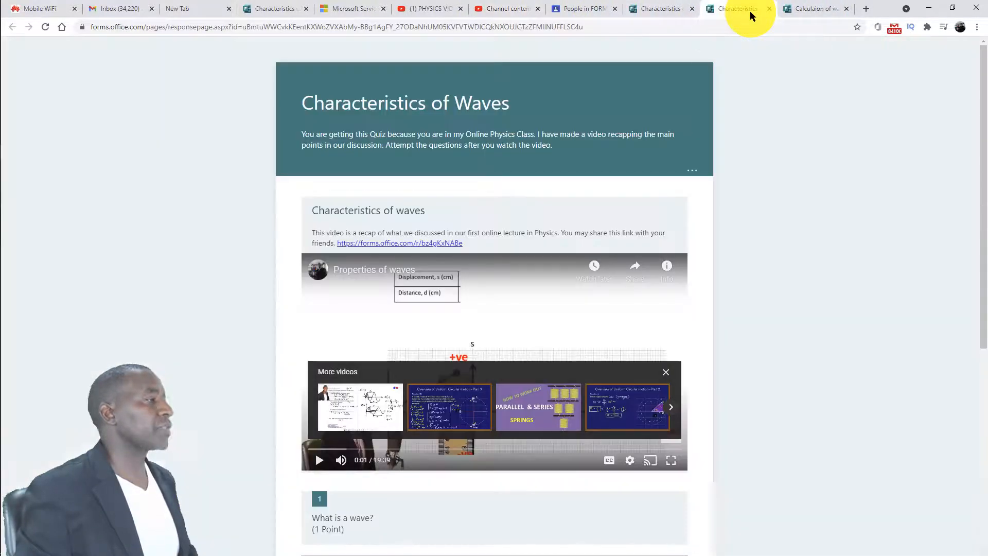
pyautogui.click(805, 8)
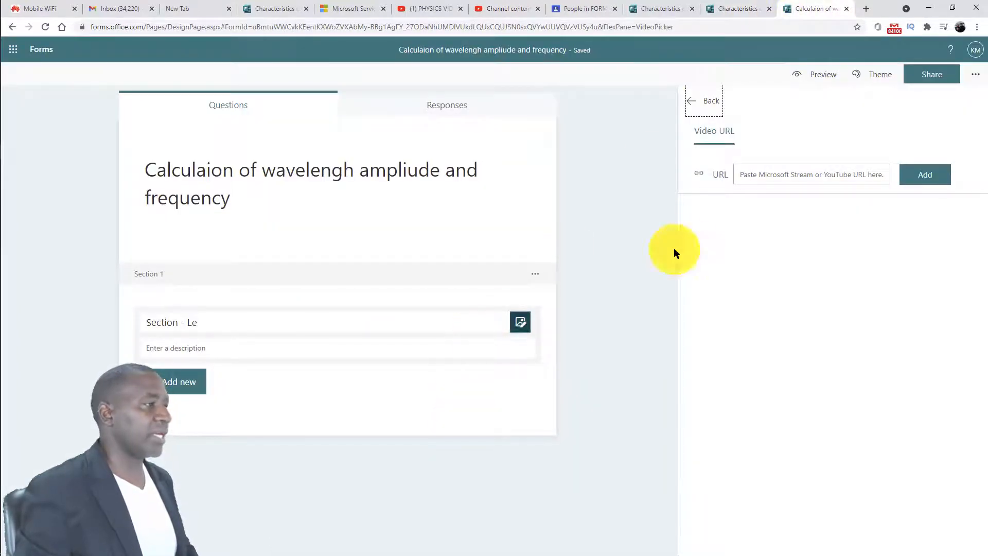
pyautogui.click(782, 176)
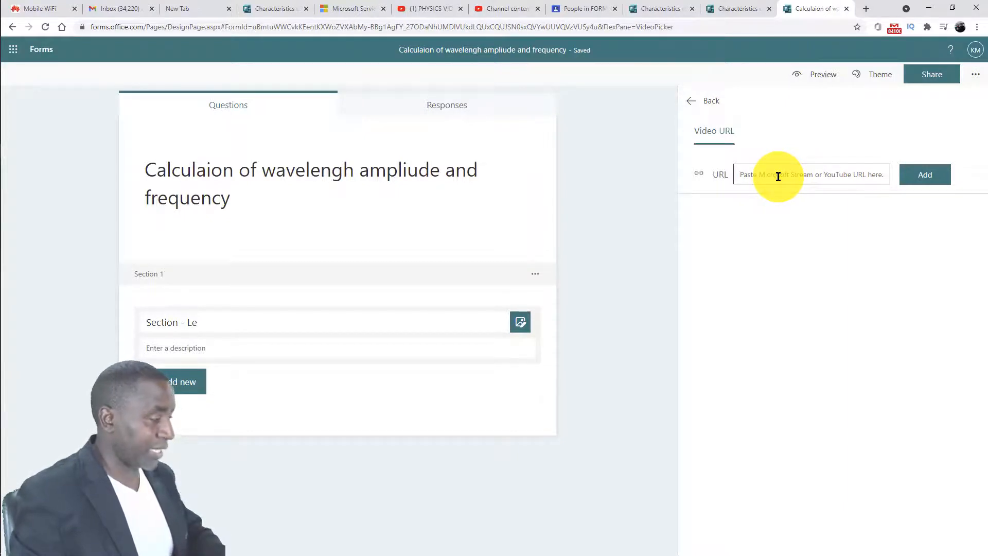
pyautogui.hotkey('ctrl', 'v')
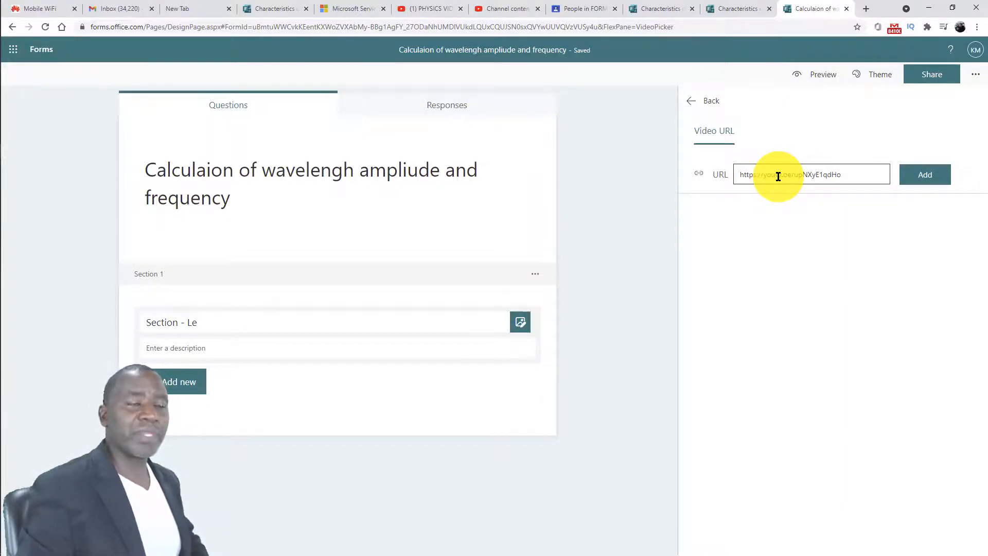
pyautogui.click(922, 178)
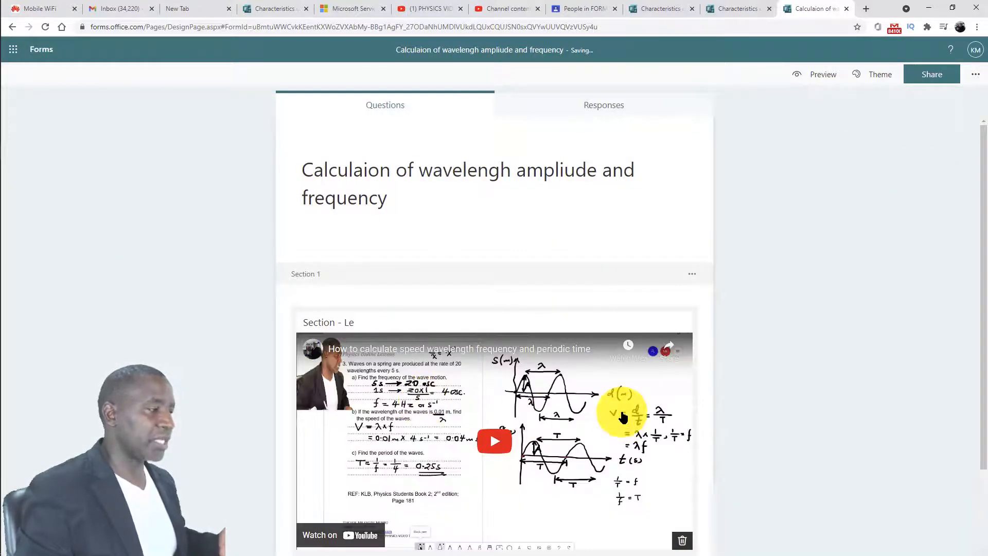
# Step: Review the section's title and description fields and add a Text question below the section's video
pyautogui.scroll(-2, 624, 414)
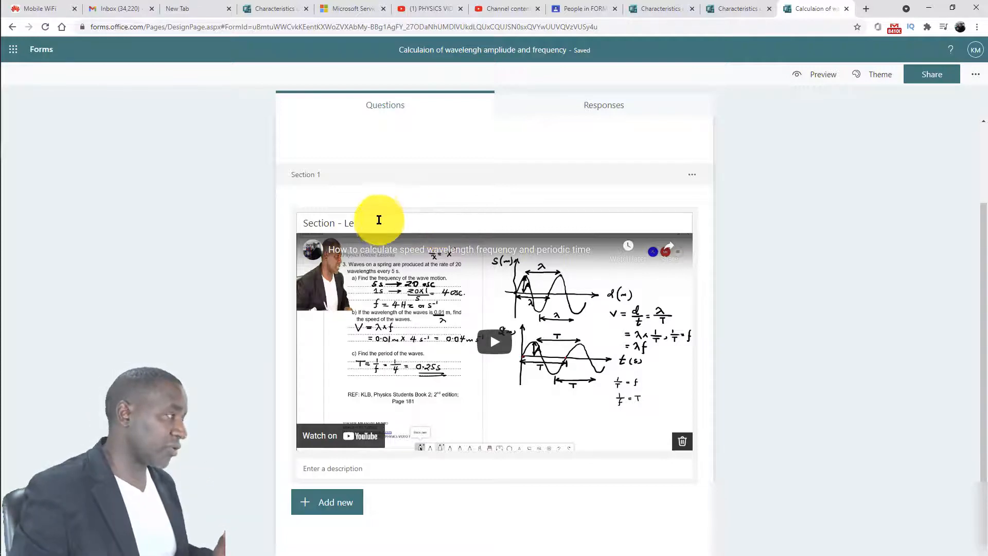
pyautogui.tripleClick(379, 222)
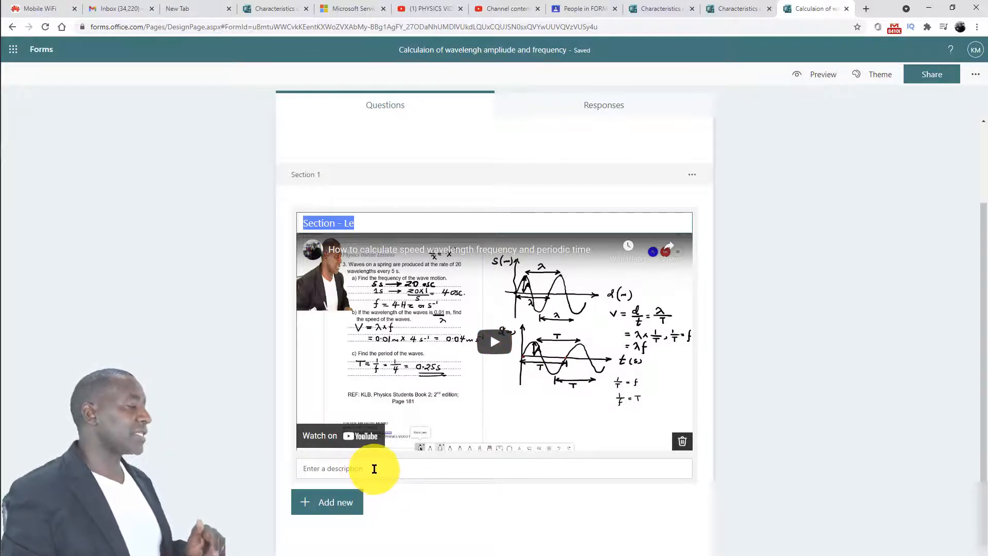
pyautogui.click(375, 468)
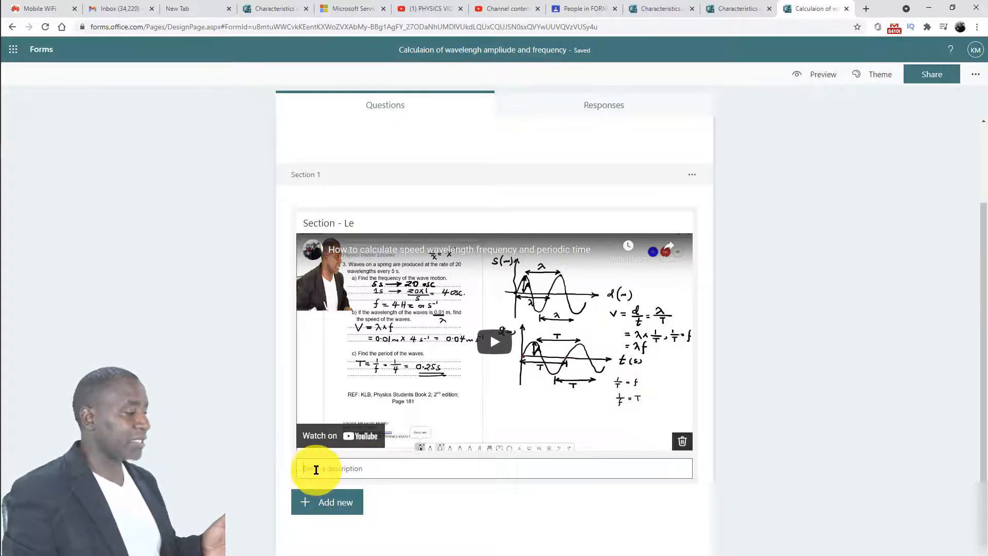
pyautogui.click(329, 507)
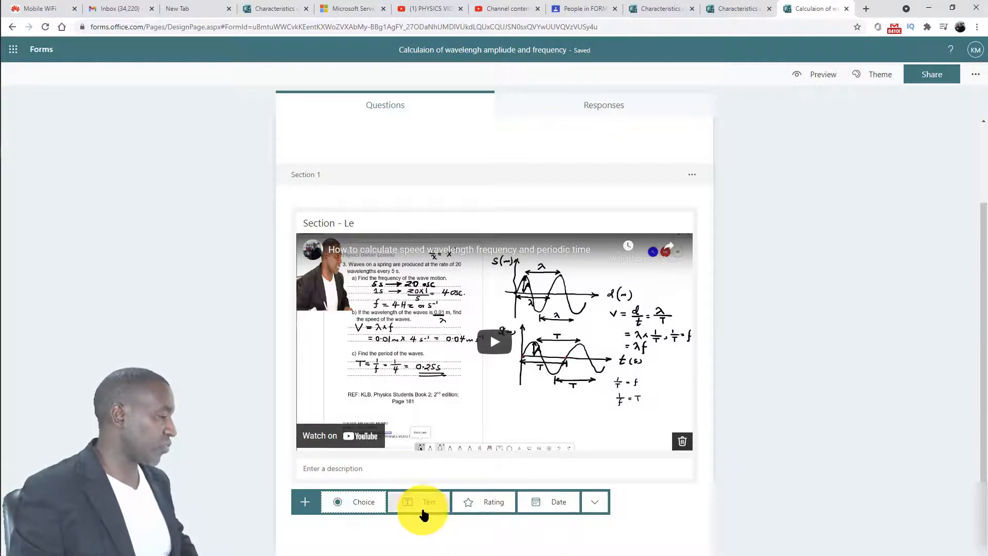
pyautogui.click(423, 514)
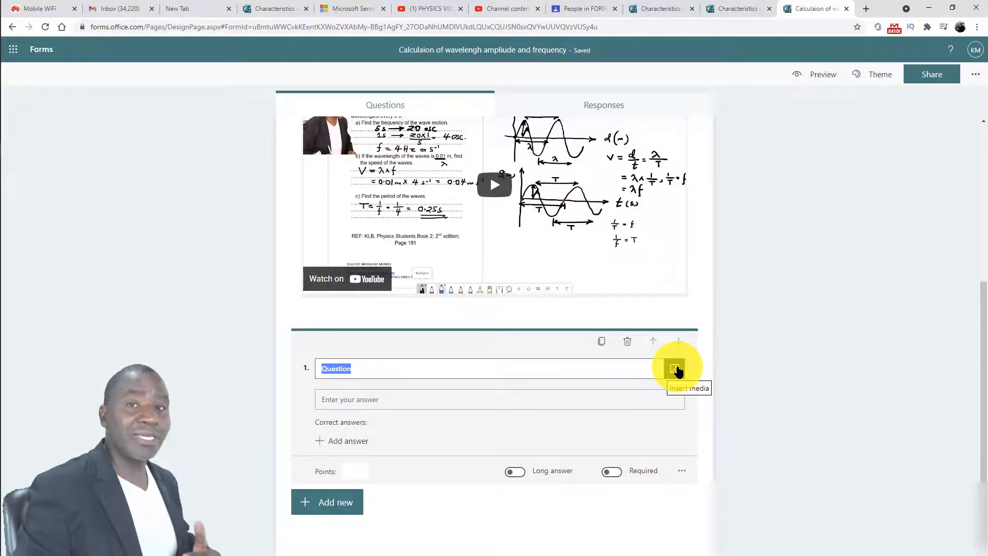
# Step: Upload wavelength.png from the Properties of waves folder as question 1's image and open its display options
pyautogui.click(674, 368)
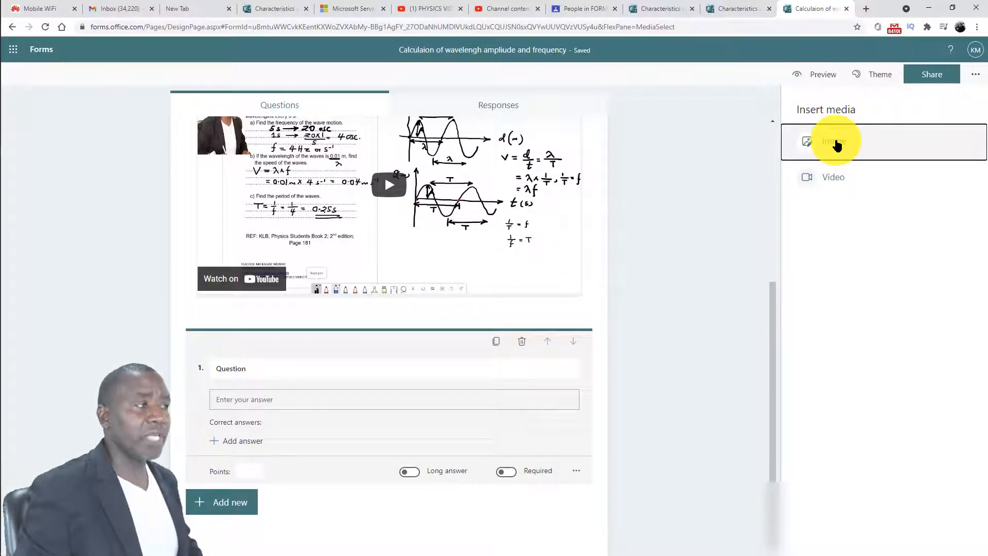
pyautogui.click(837, 146)
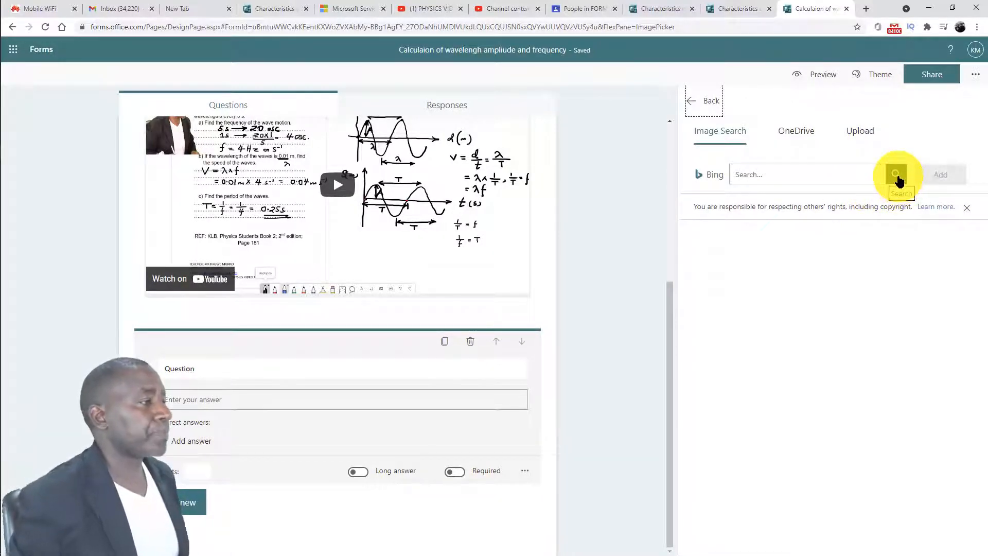
pyautogui.click(757, 174)
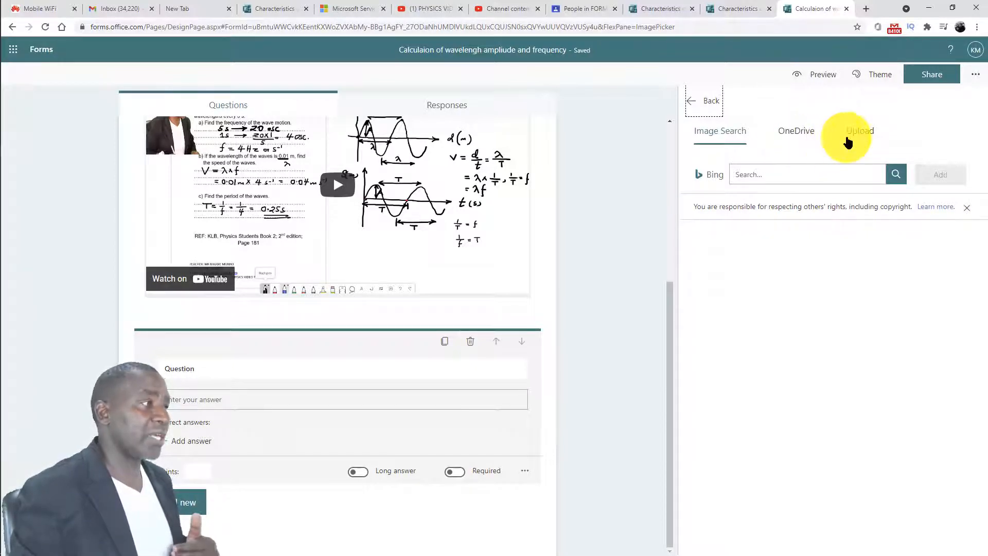
pyautogui.click(861, 132)
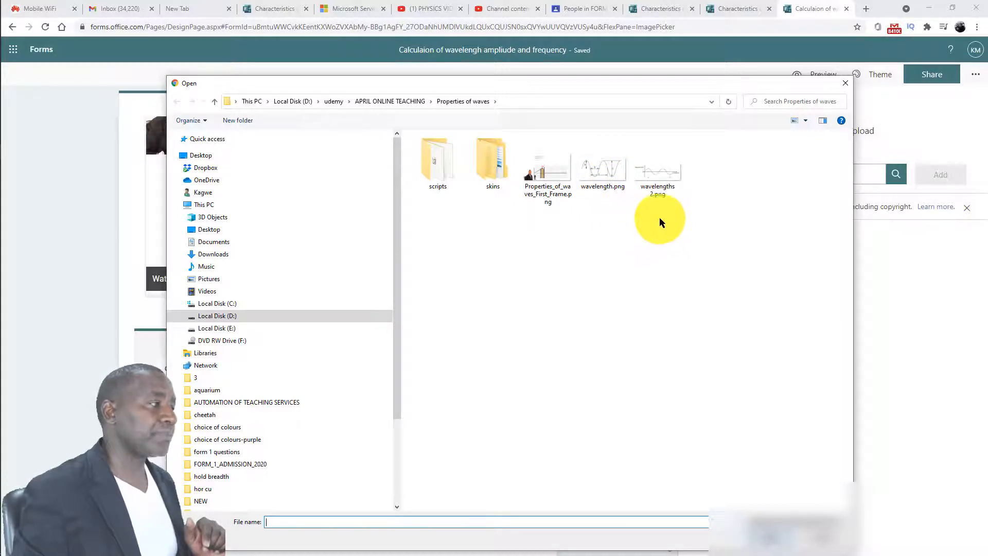
pyautogui.click(601, 173)
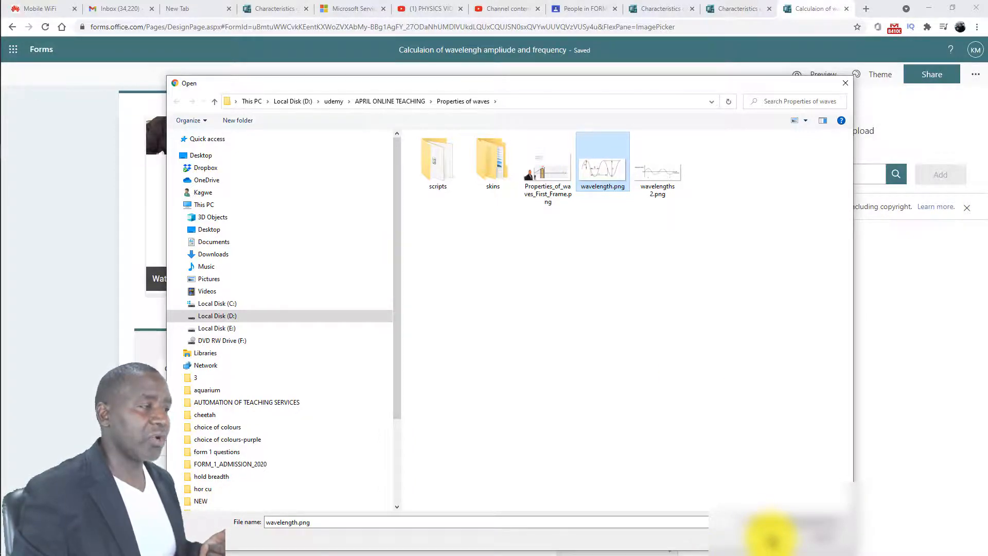
pyautogui.click(771, 537)
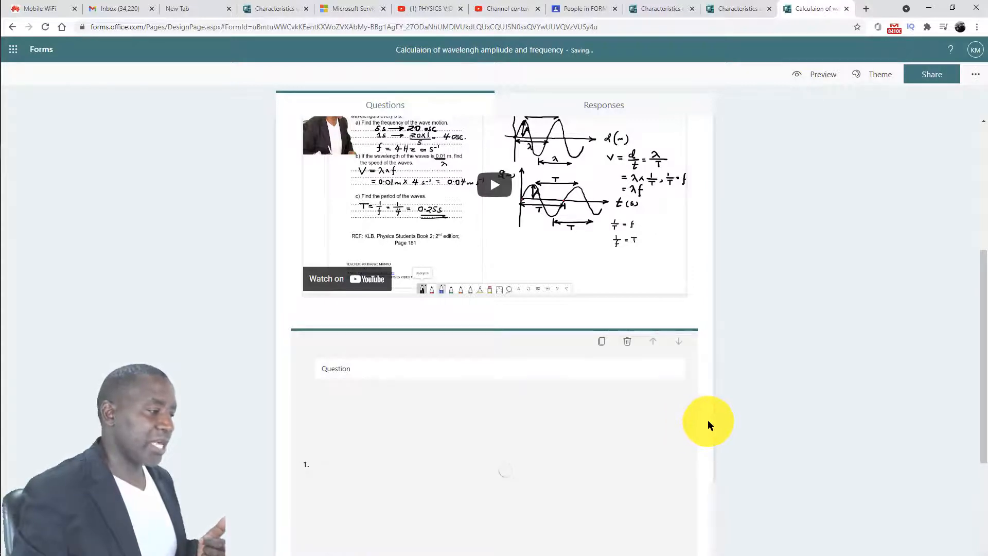
pyautogui.scroll(-3, 708, 420)
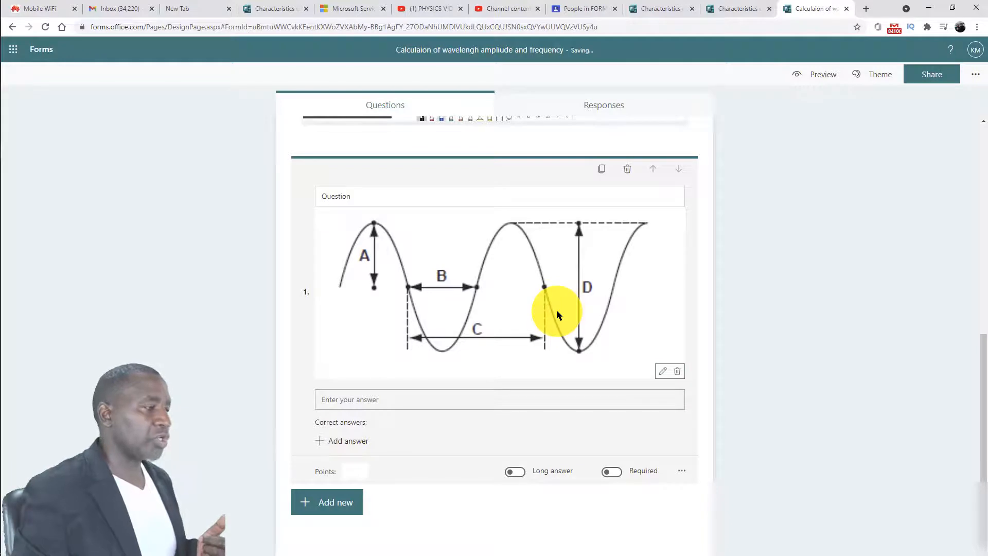
pyautogui.click(663, 371)
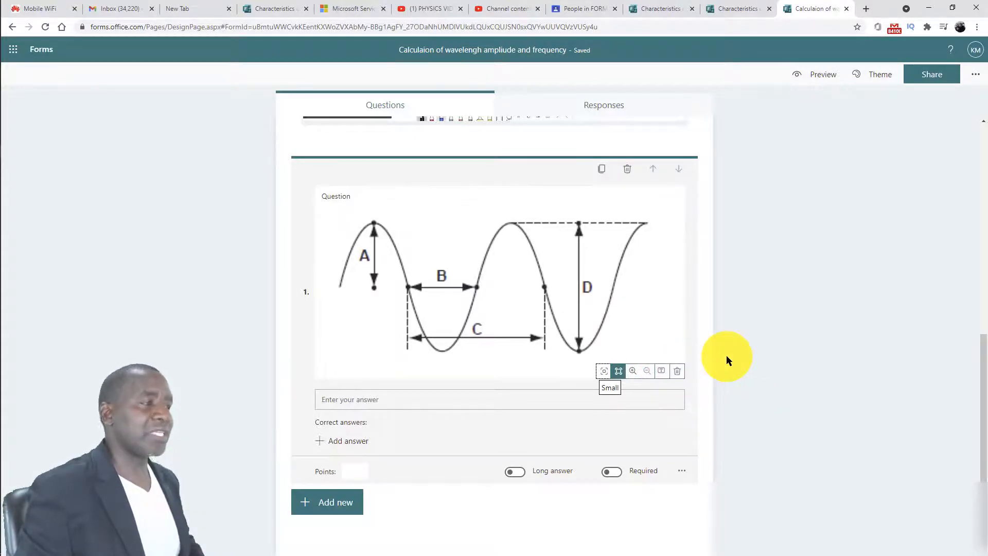
# Step: Look over the quiz and preview it in computer view, checking the section video and question 1's image
pyautogui.scroll(10, 729, 355)
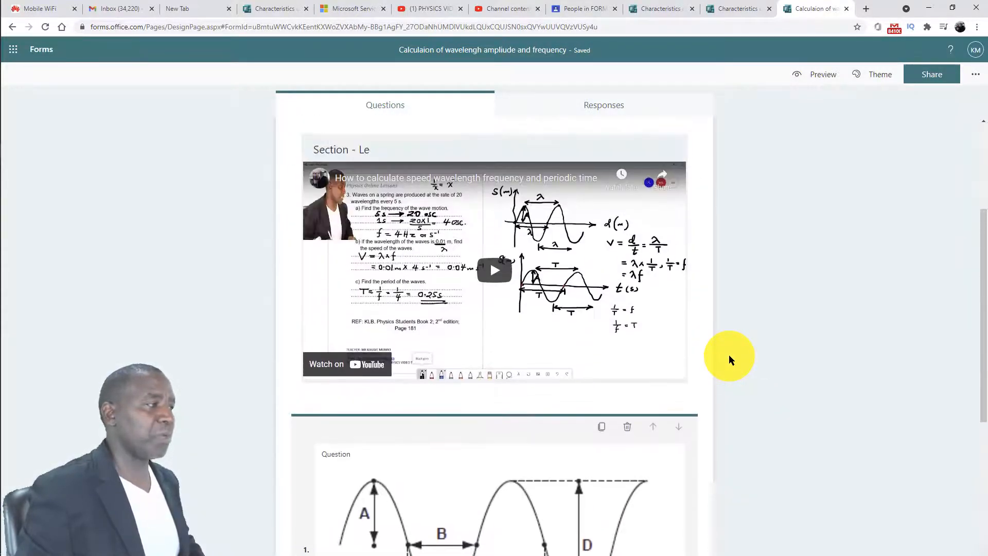
pyautogui.scroll(-8, 729, 356)
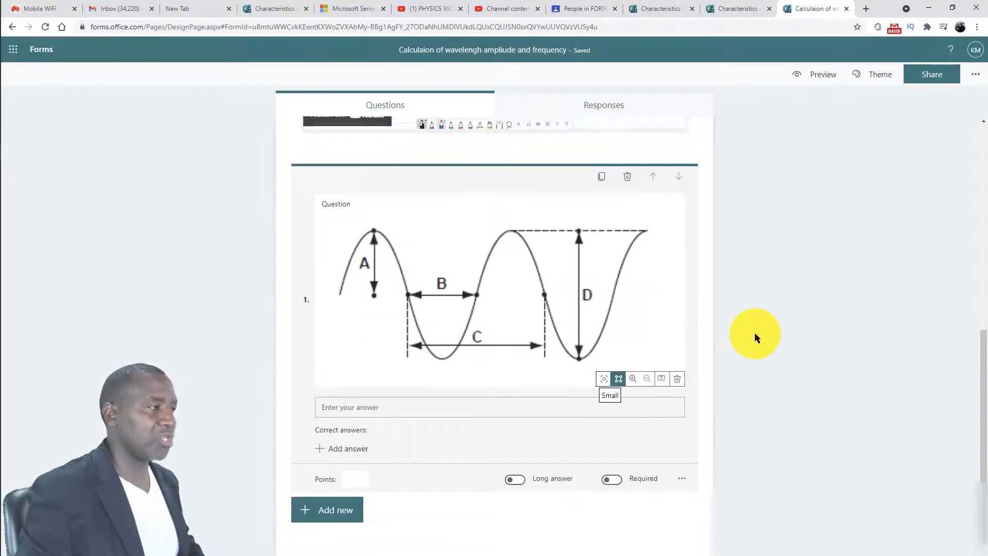
pyautogui.scroll(8, 755, 332)
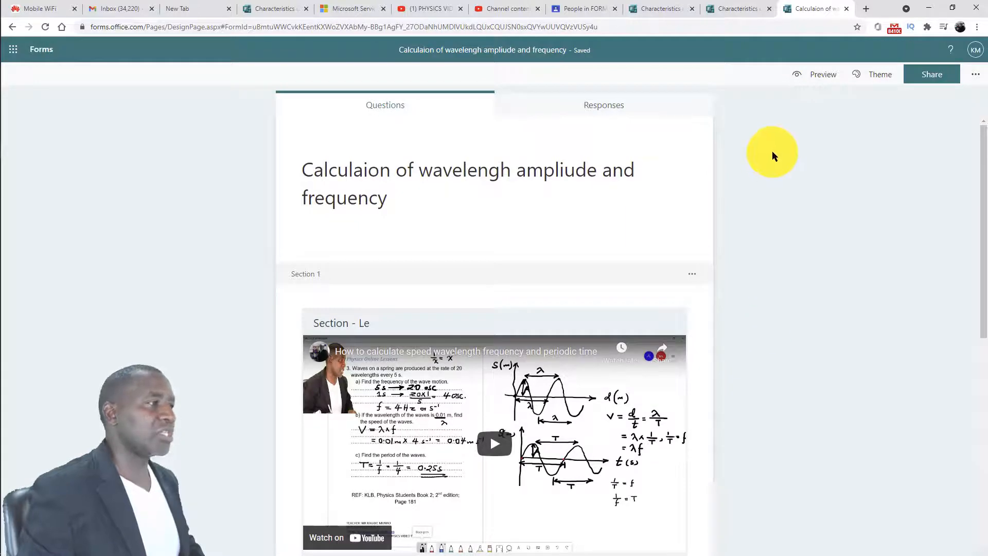
pyautogui.click(824, 76)
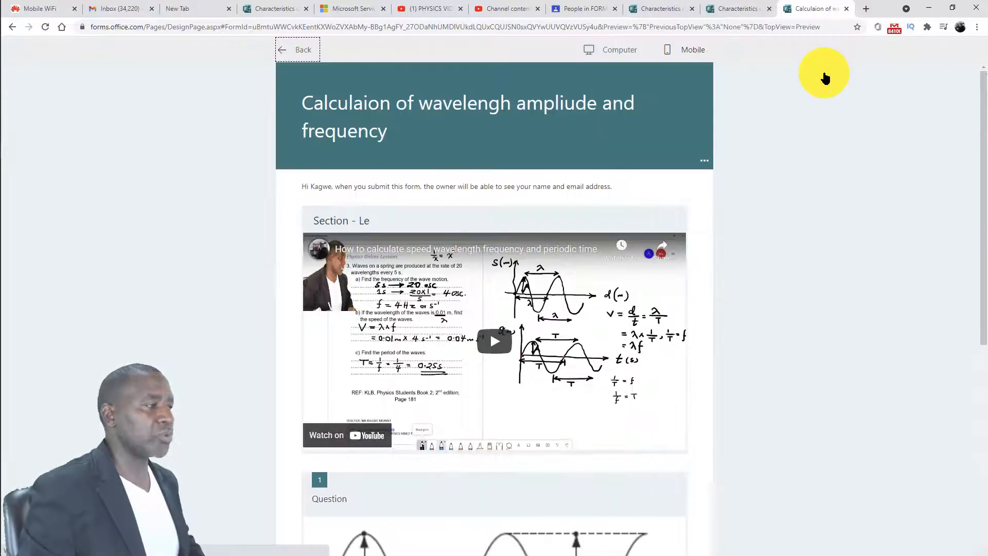
pyautogui.scroll(-6, 774, 271)
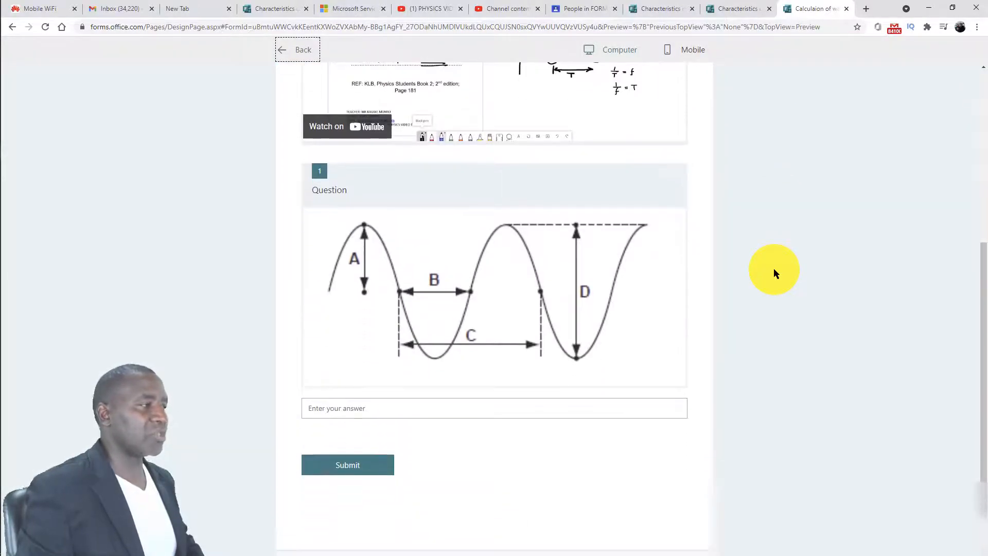
pyautogui.scroll(6, 774, 271)
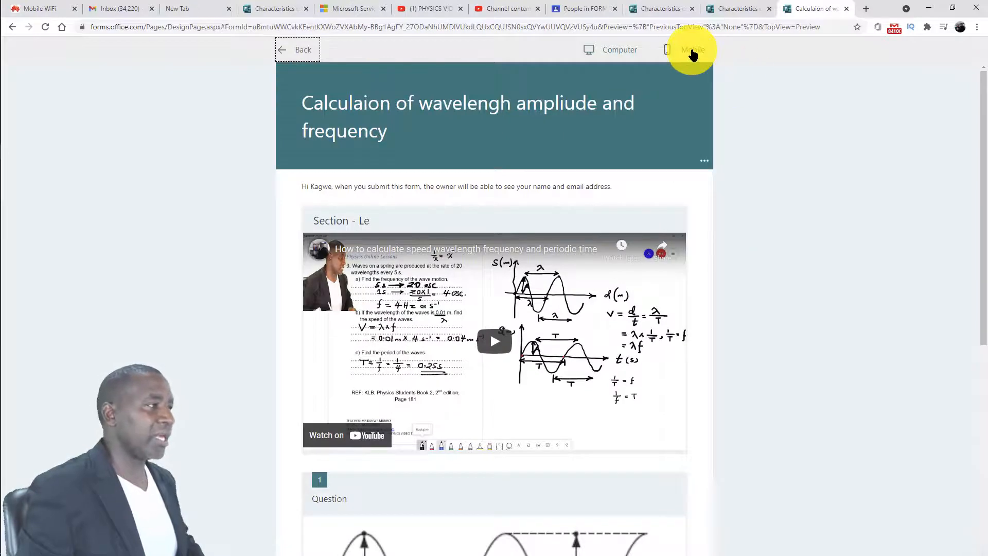
# Step: Compare the quiz's mobile and computer previews and return to the question editor
pyautogui.click(692, 51)
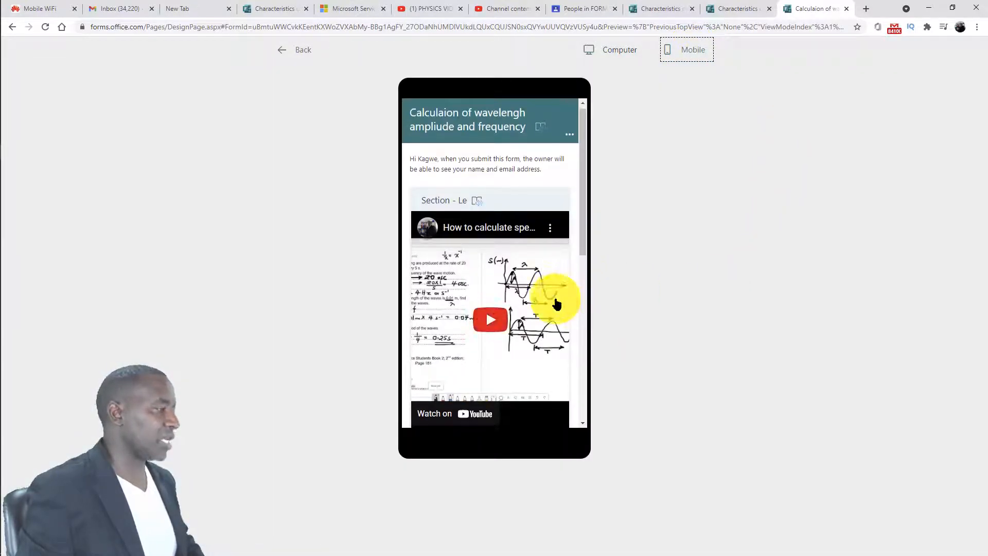
pyautogui.scroll(-6, 557, 303)
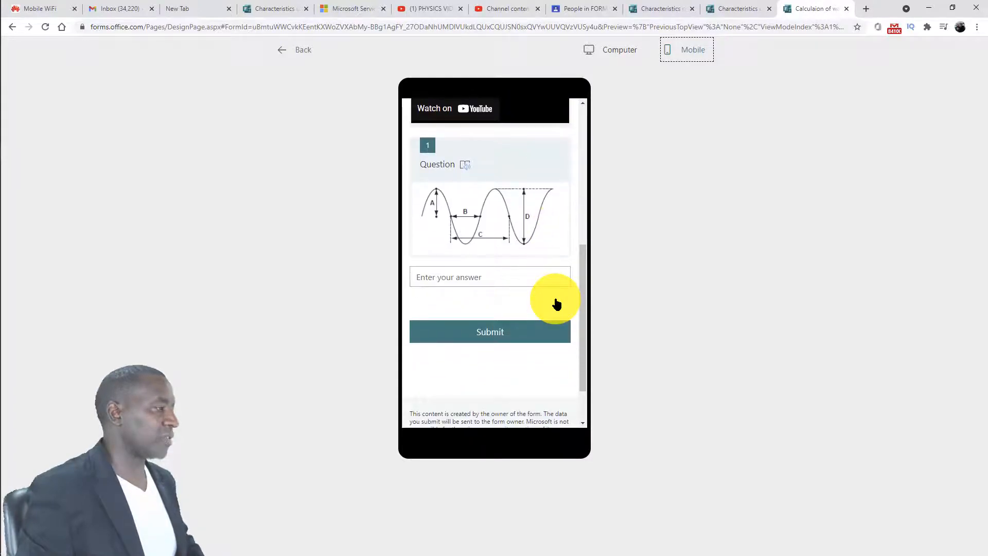
pyautogui.scroll(1, 555, 302)
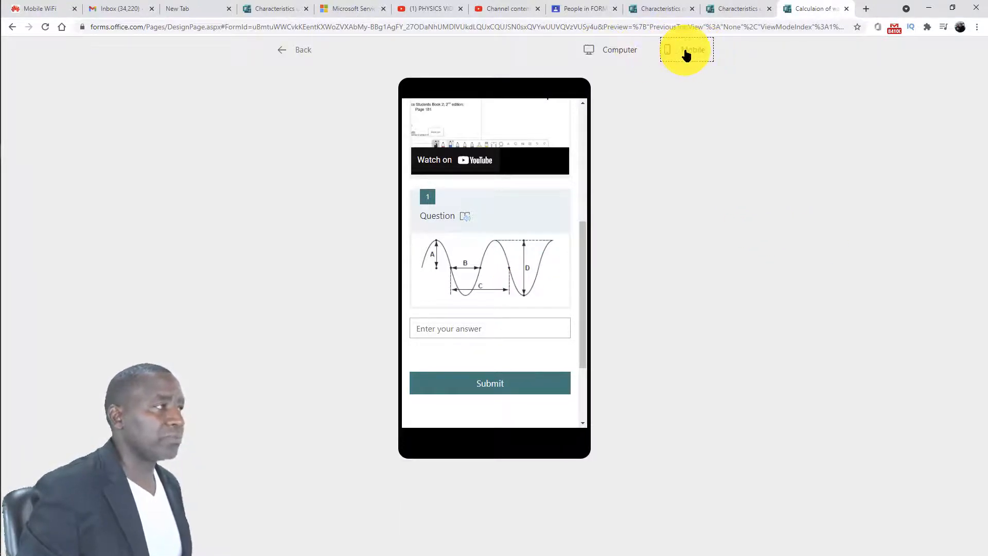
pyautogui.click(614, 54)
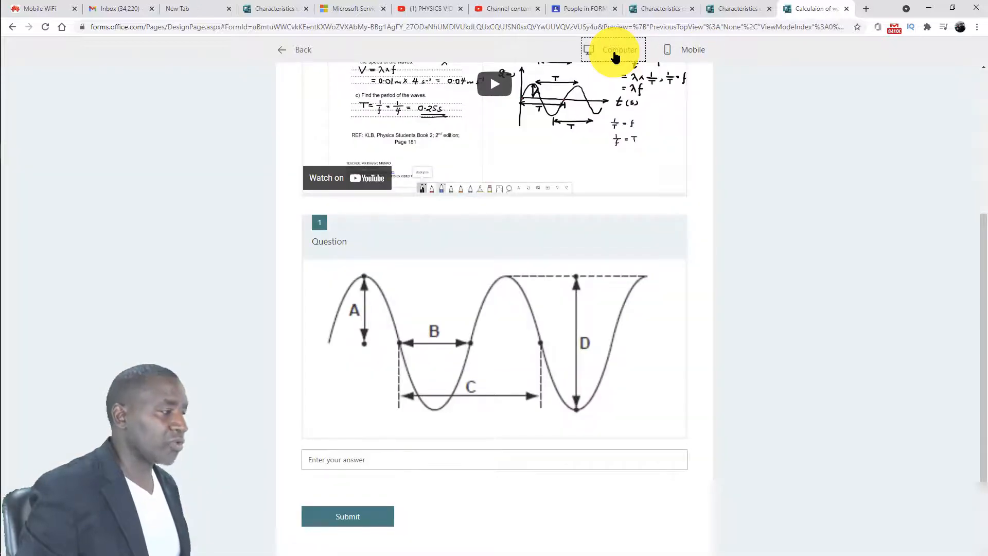
pyautogui.click(690, 53)
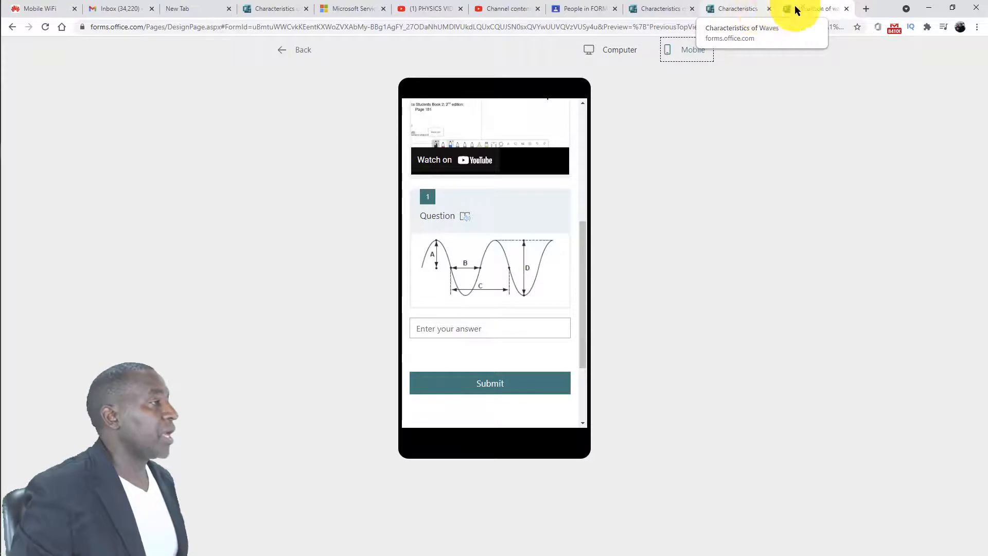
pyautogui.click(10, 26)
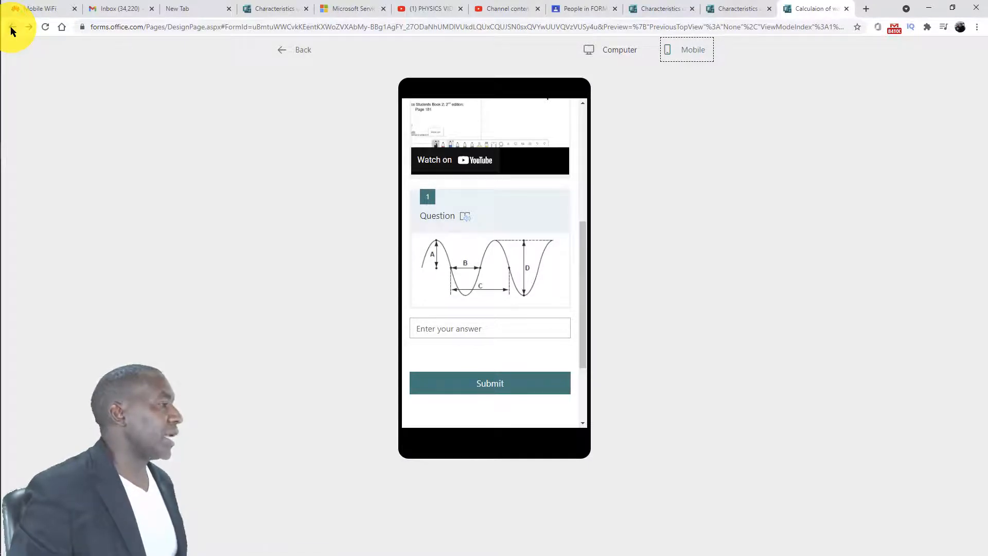
pyautogui.click(10, 28)
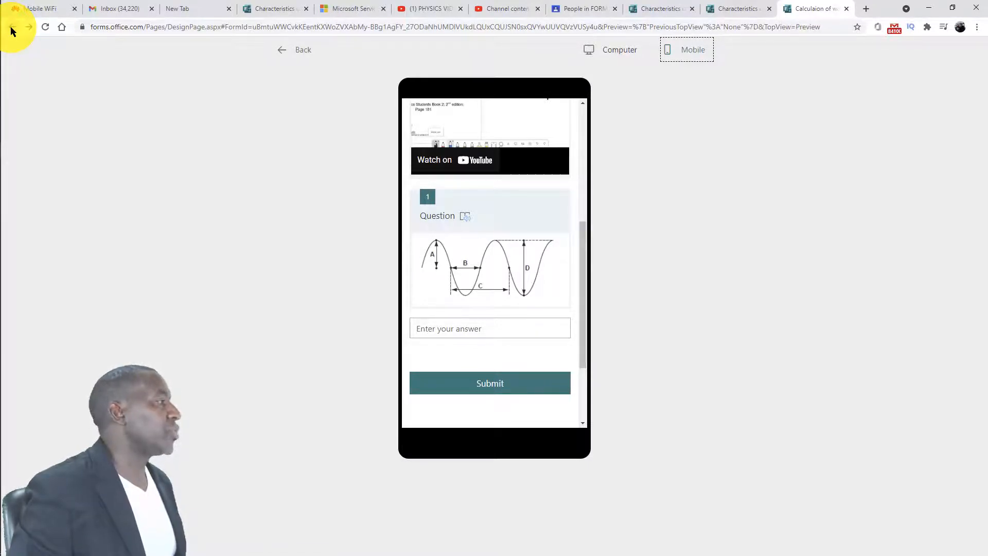
pyautogui.click(11, 28)
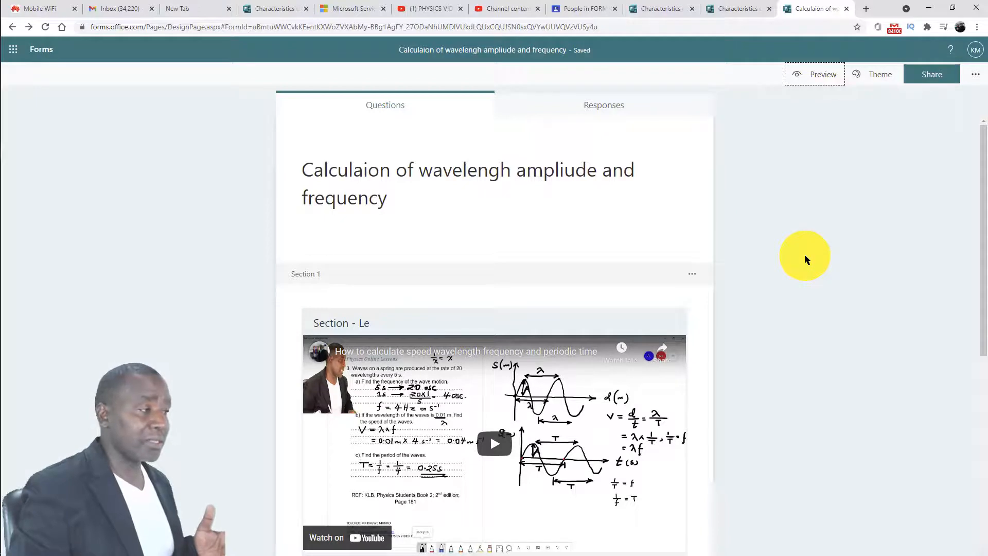
# Step: Reopen question 1 for editing and examine the size and display options of its wave image
pyautogui.scroll(-2, 805, 255)
pyautogui.scroll(-1, 804, 255)
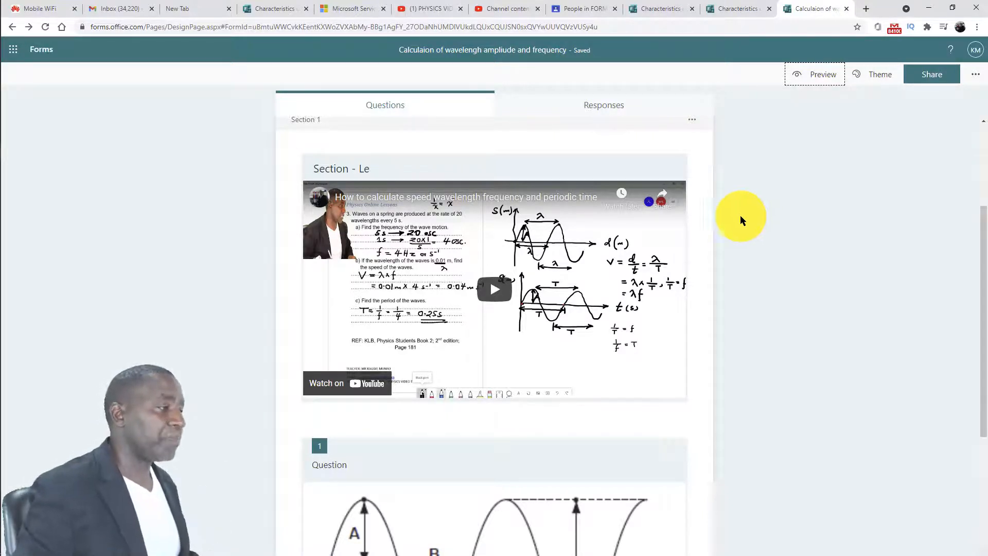
pyautogui.scroll(-4, 622, 392)
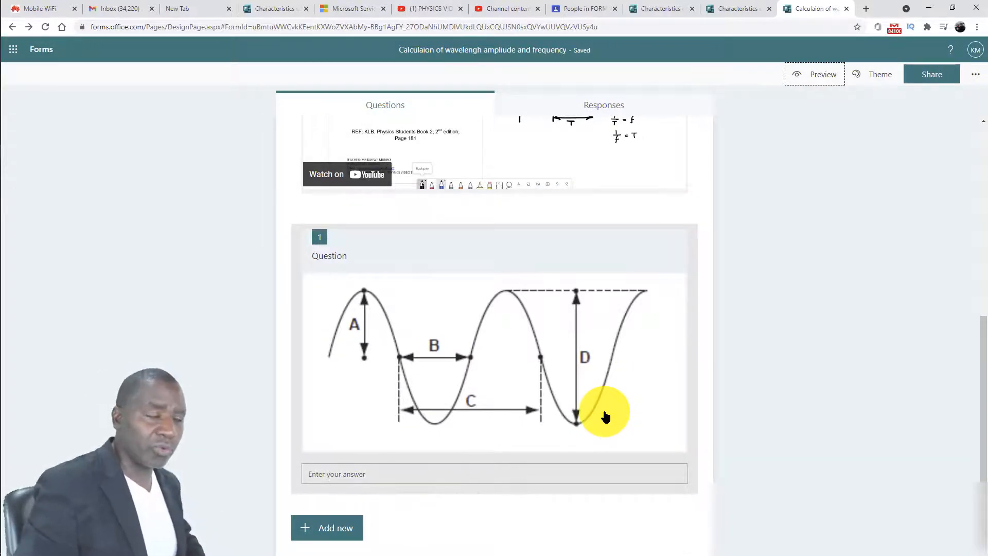
pyautogui.click(617, 399)
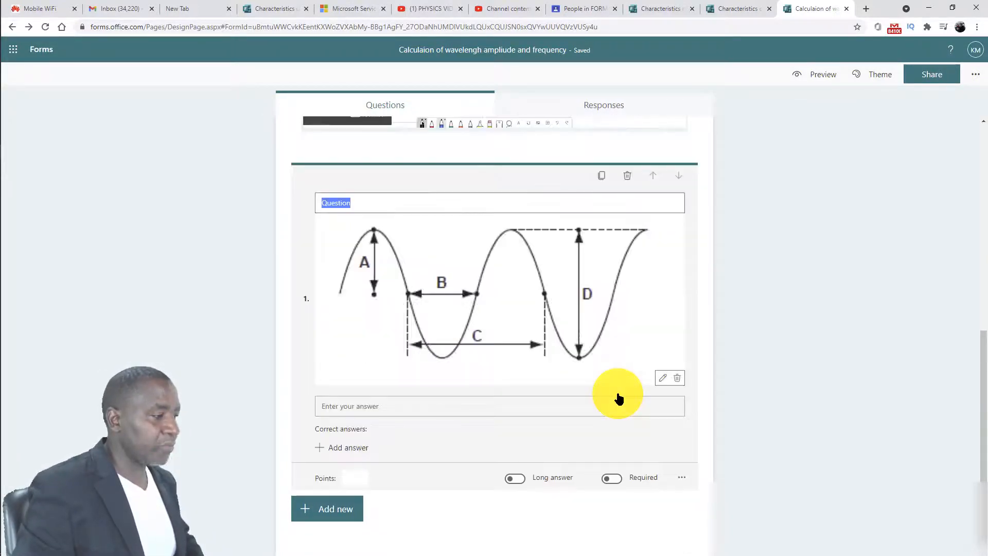
pyautogui.click(662, 382)
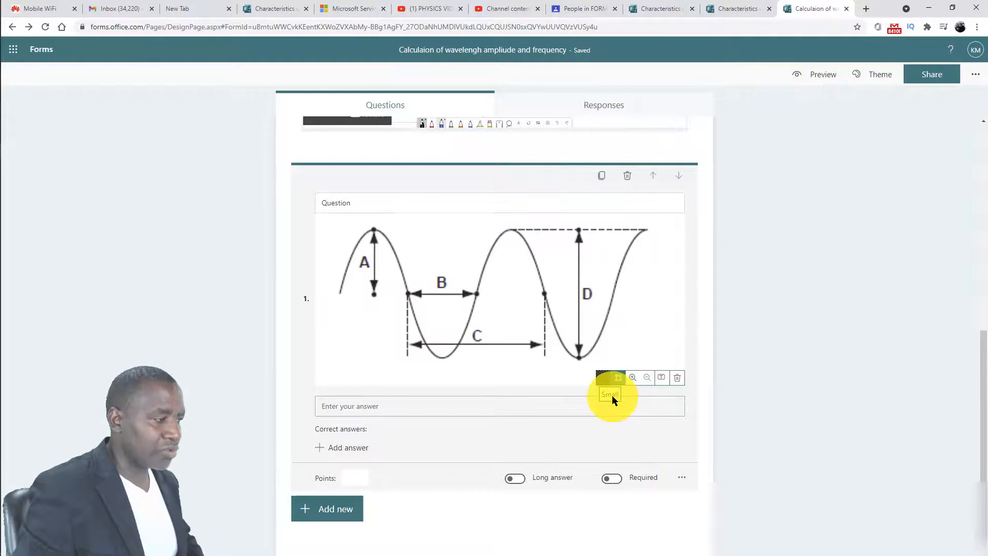
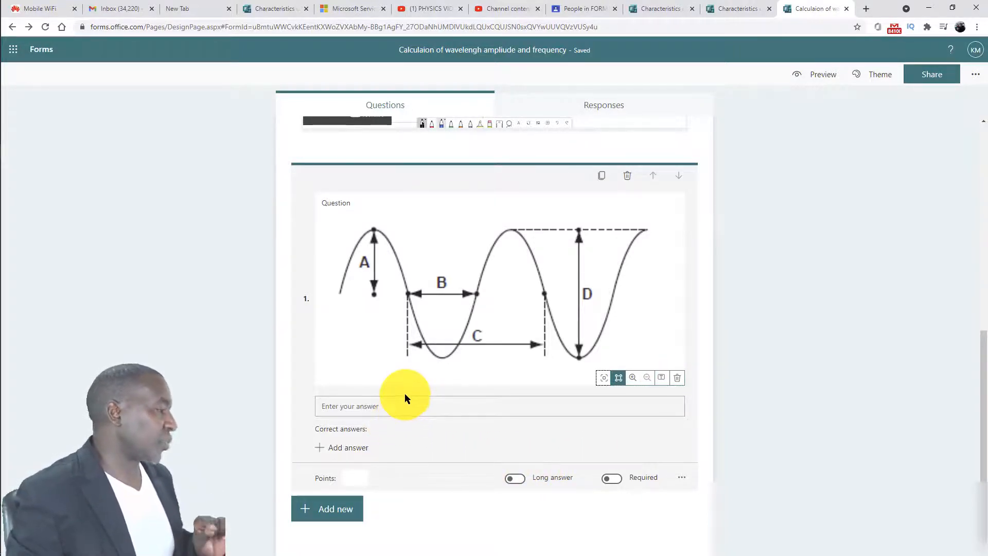
pyautogui.click(333, 406)
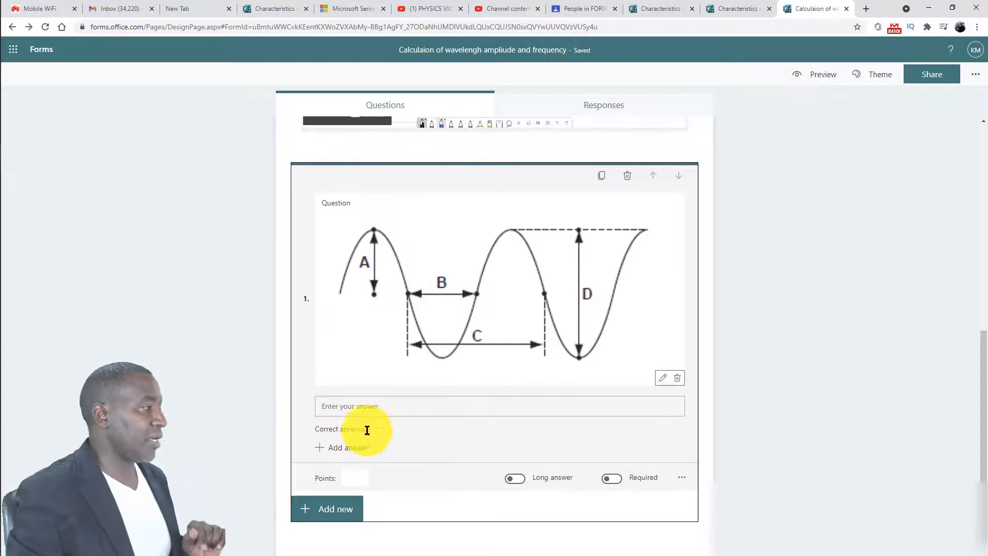
# Step: Add a second Text question below the wave-image question
pyautogui.scroll(3, 367, 430)
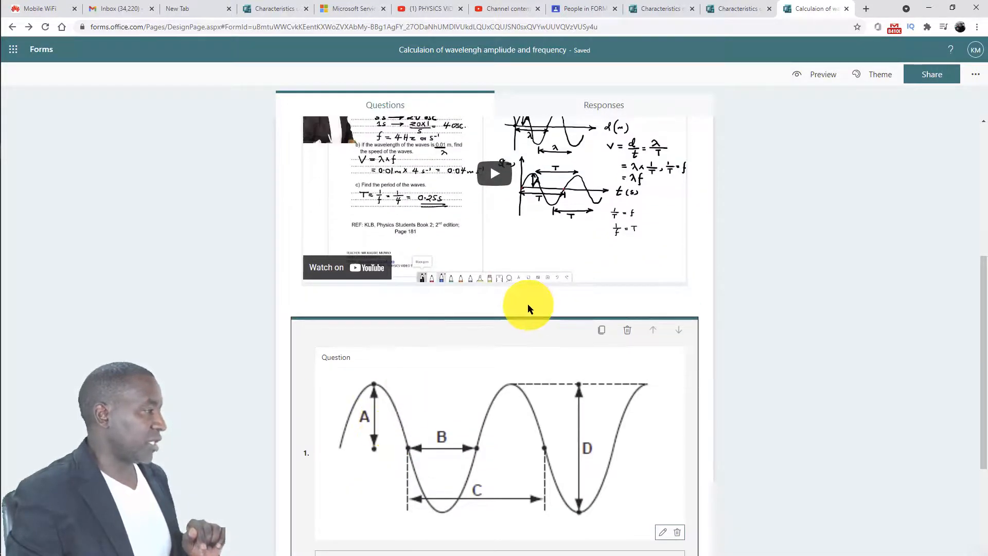
pyautogui.scroll(3, 528, 305)
pyautogui.scroll(-3, 528, 305)
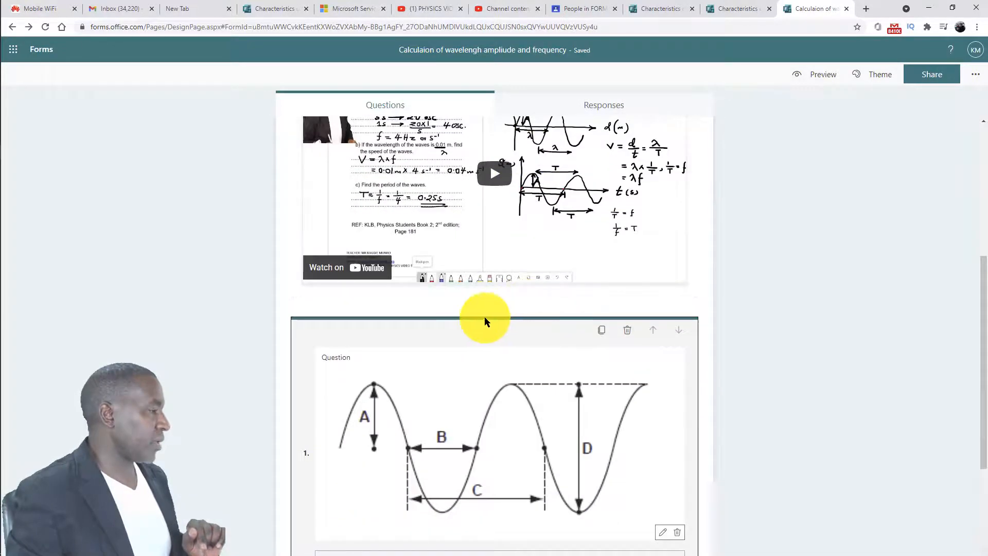
pyautogui.click(377, 313)
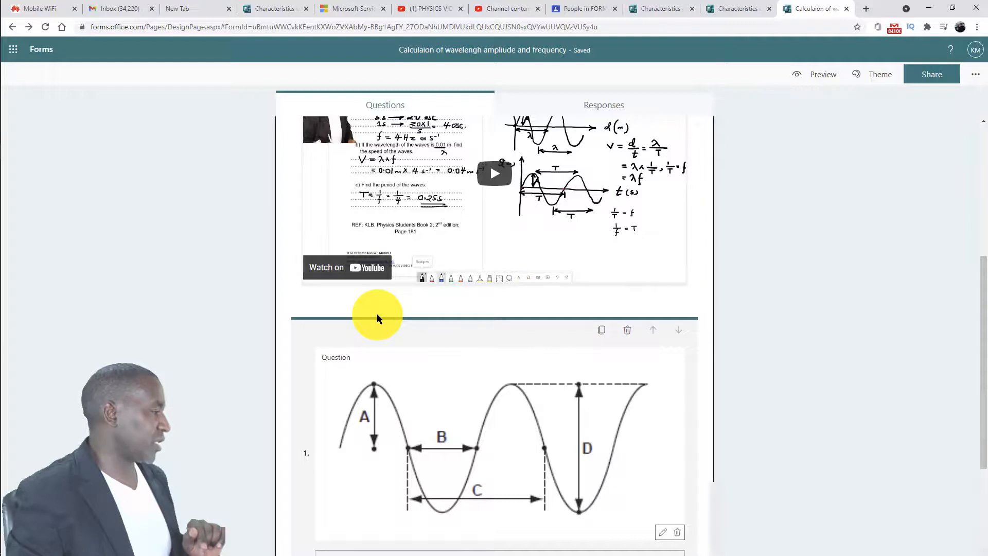
pyautogui.click(359, 359)
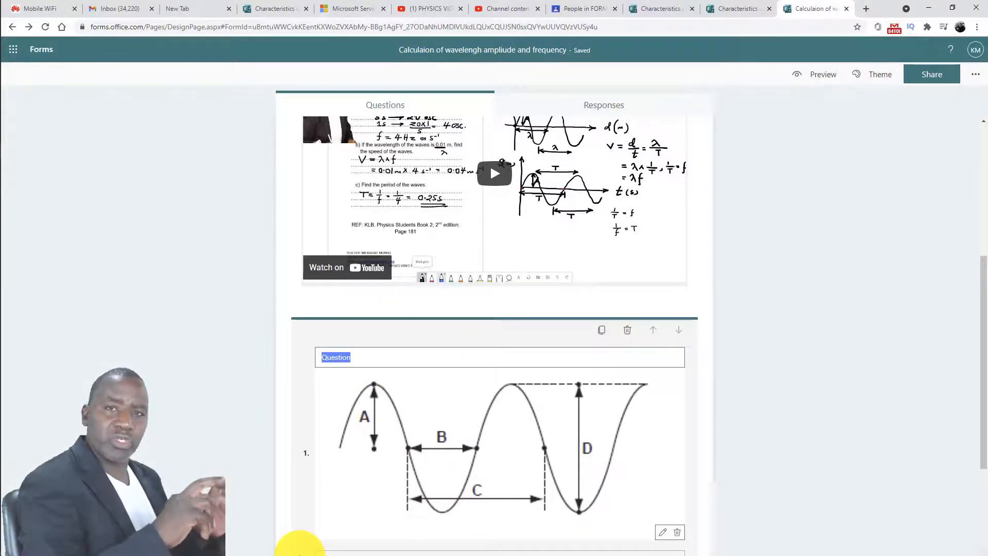
pyautogui.scroll(-3, 379, 545)
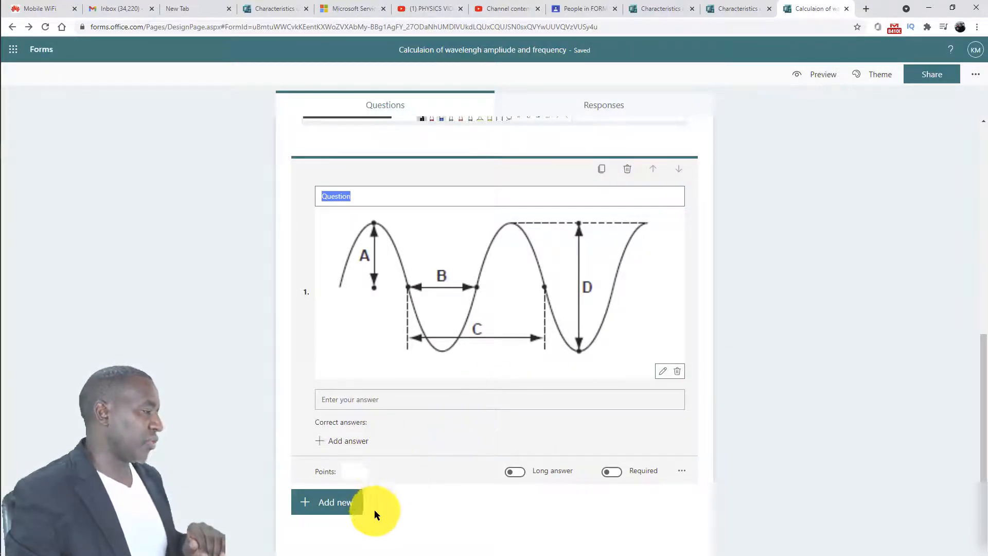
pyautogui.click(336, 507)
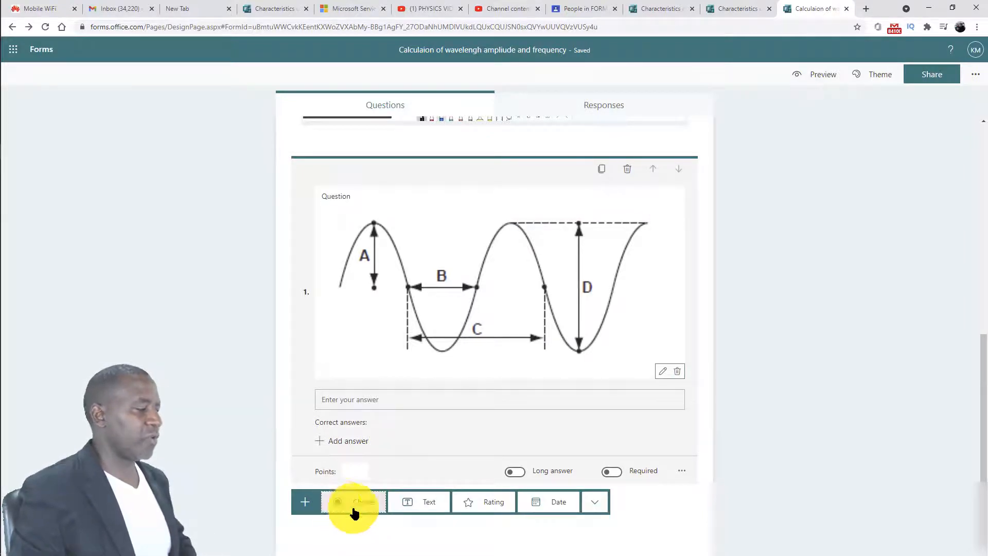
pyautogui.click(425, 508)
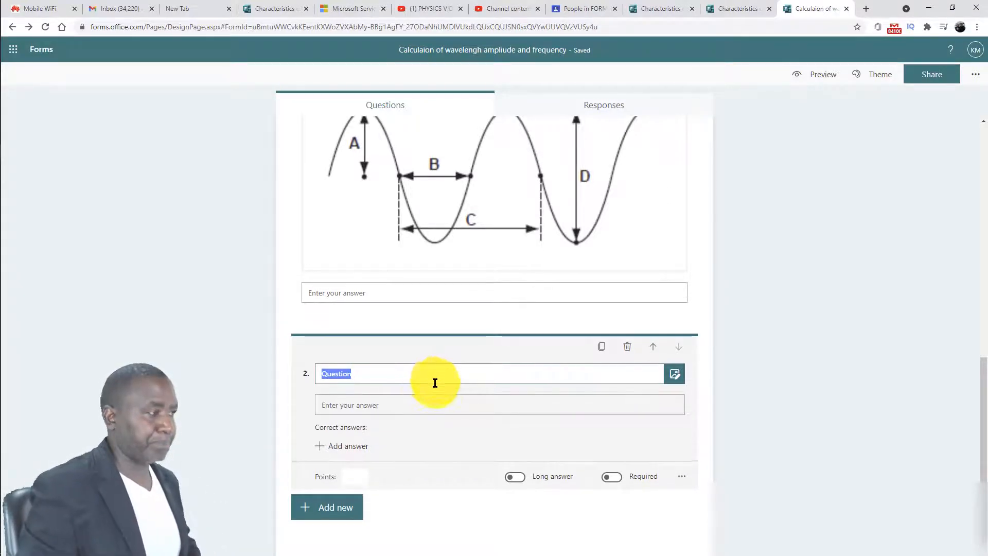
# Step: Open the quiz's sharing options and allow anyone to respond
pyautogui.scroll(-1, 438, 381)
pyautogui.scroll(15, 482, 409)
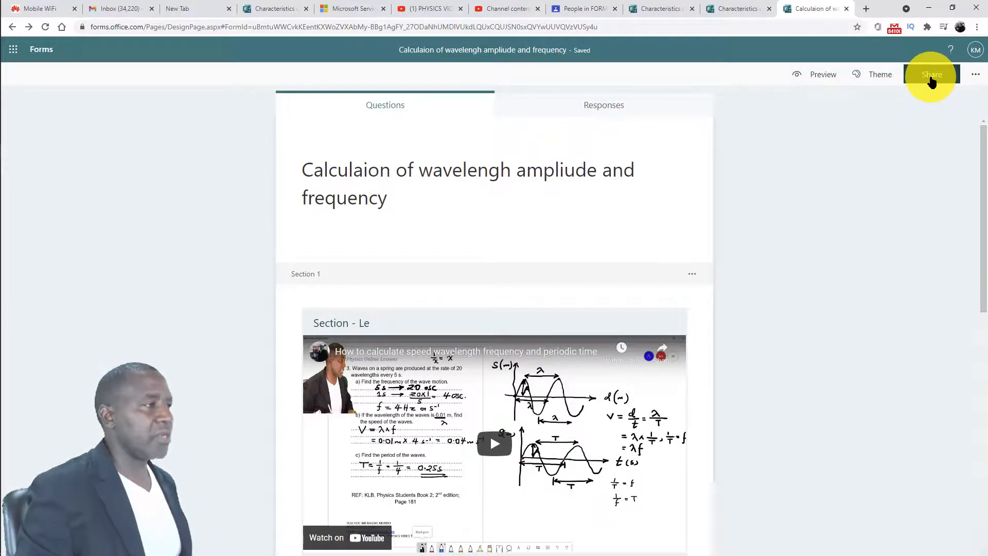
pyautogui.click(932, 82)
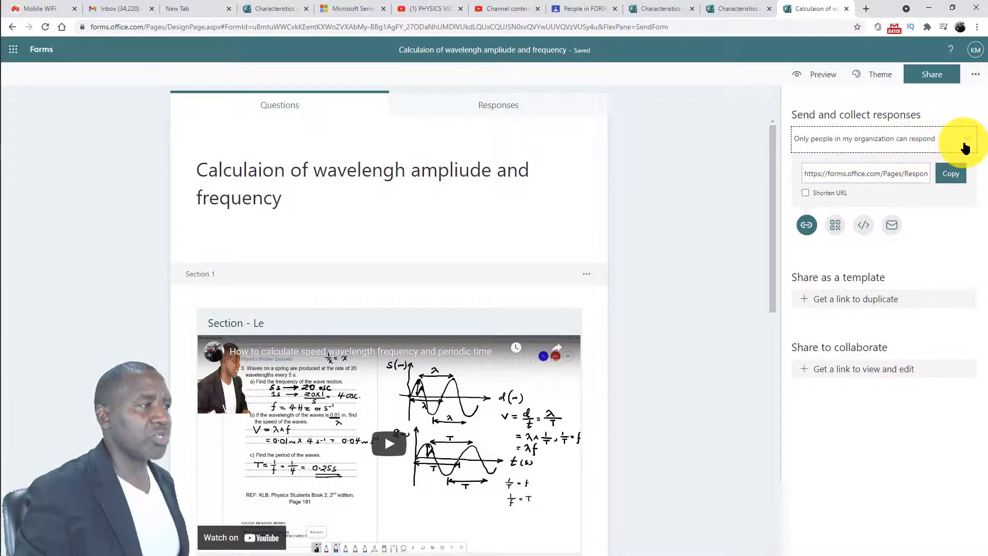
pyautogui.click(967, 145)
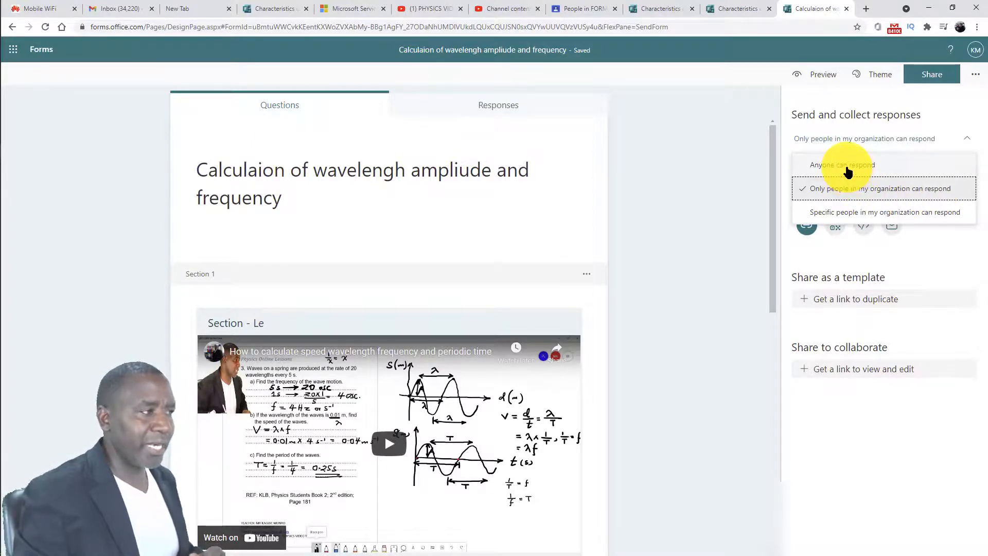
pyautogui.click(847, 166)
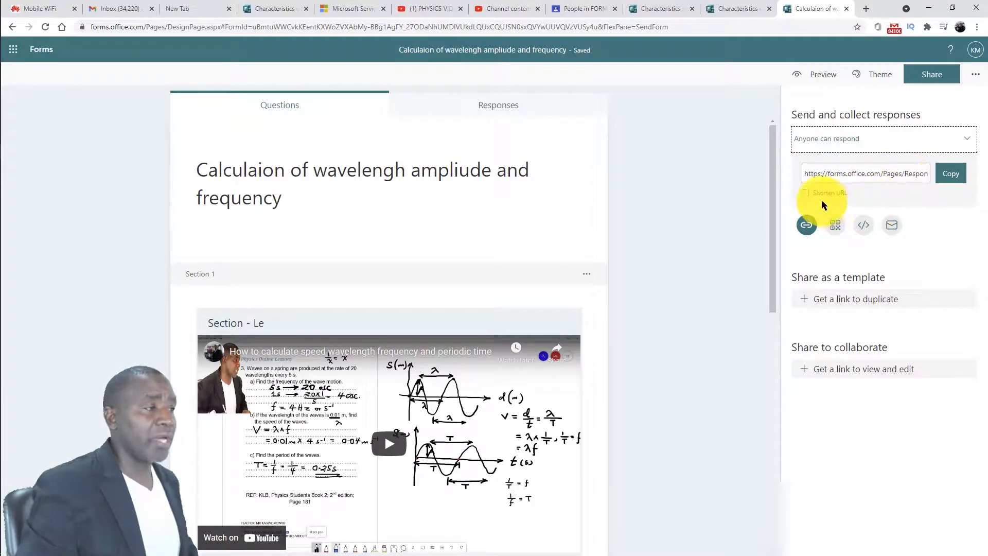
# Step: Shorten the quiz's response link and copy it
pyautogui.click(807, 198)
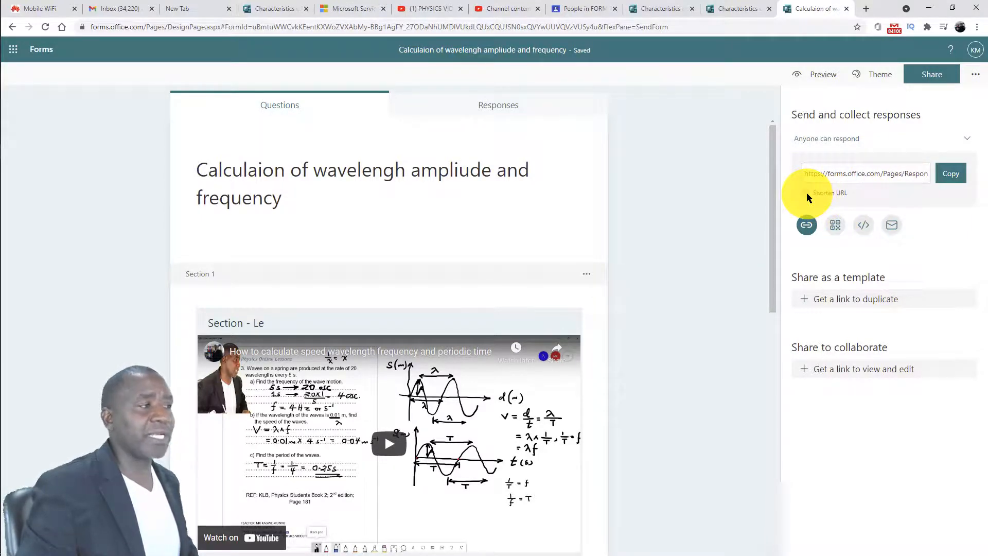
pyautogui.click(806, 194)
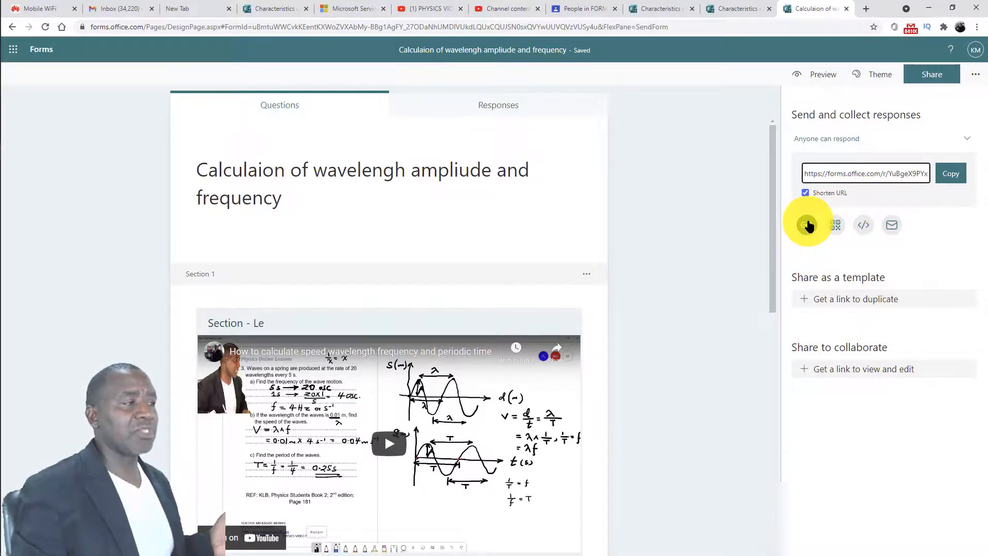
pyautogui.click(807, 224)
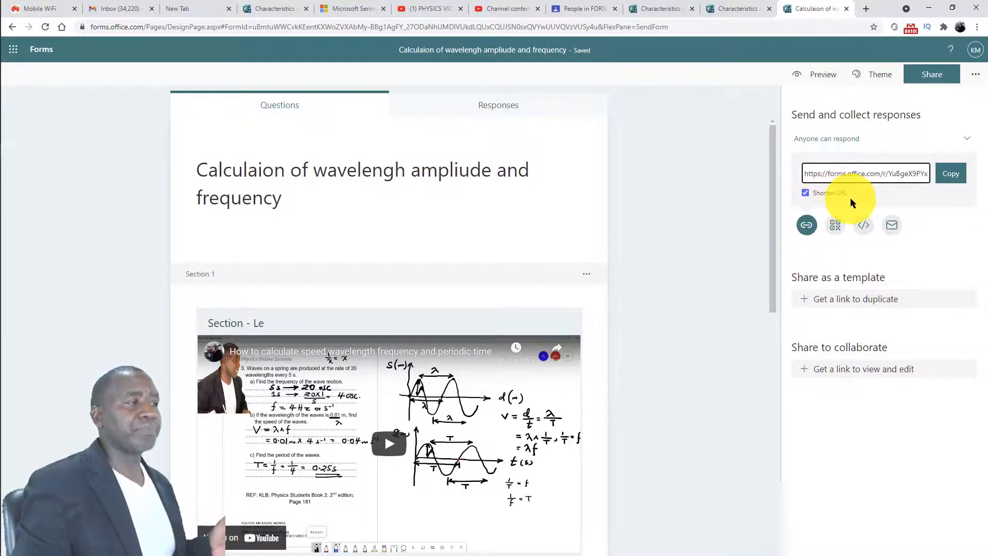
pyautogui.click(951, 174)
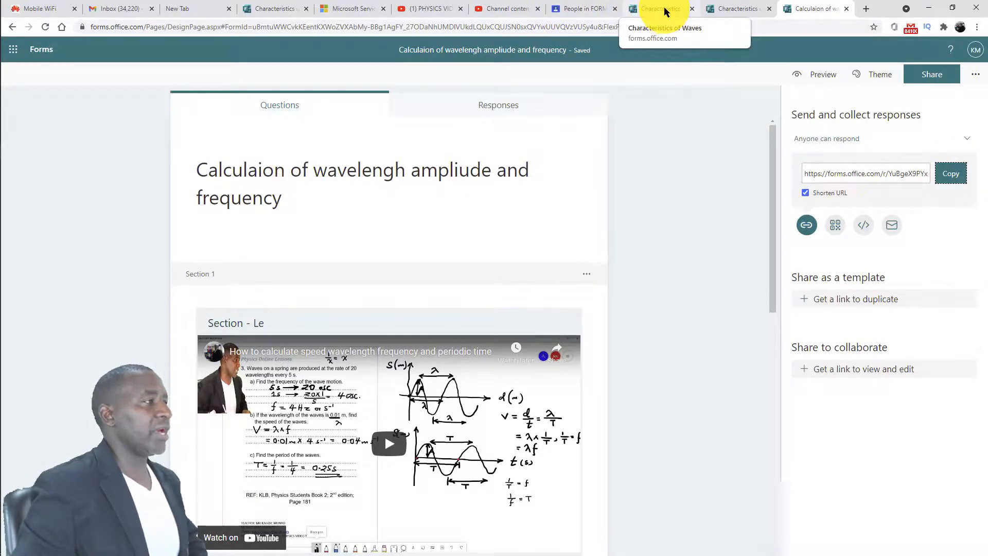
# Step: Switch to the FORM 1 class in Google Classroom and look through its full teacher list and its student list
pyautogui.click(575, 9)
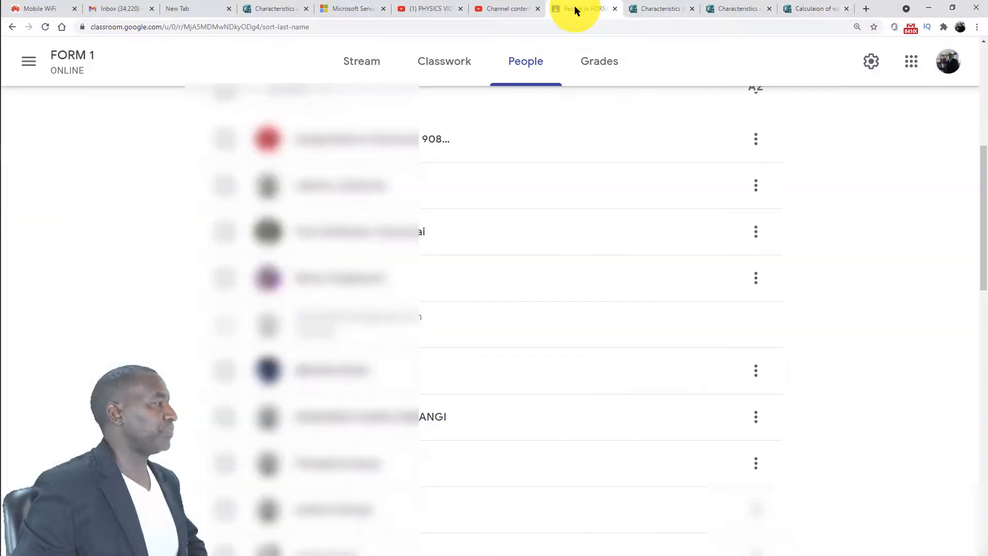
pyautogui.scroll(7, 479, 194)
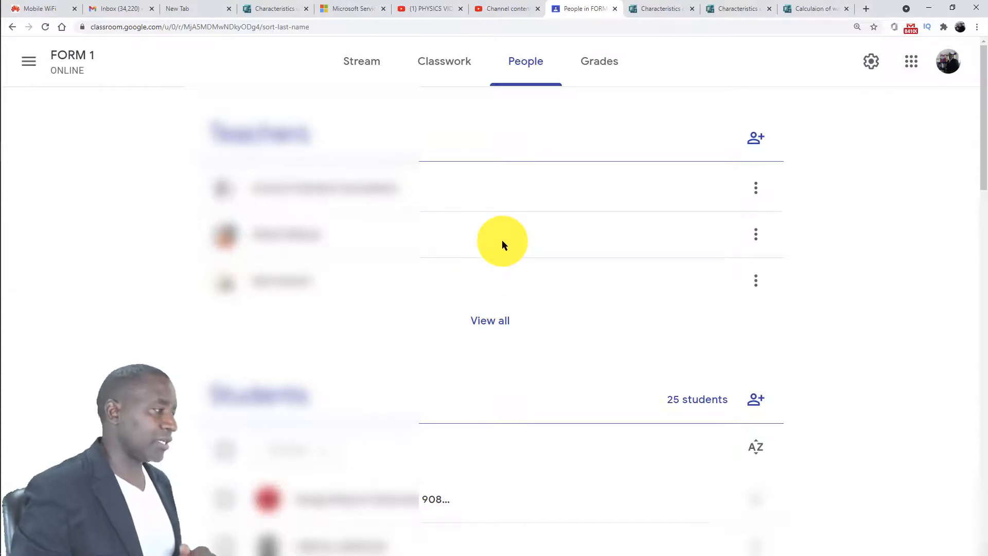
pyautogui.scroll(-2, 527, 189)
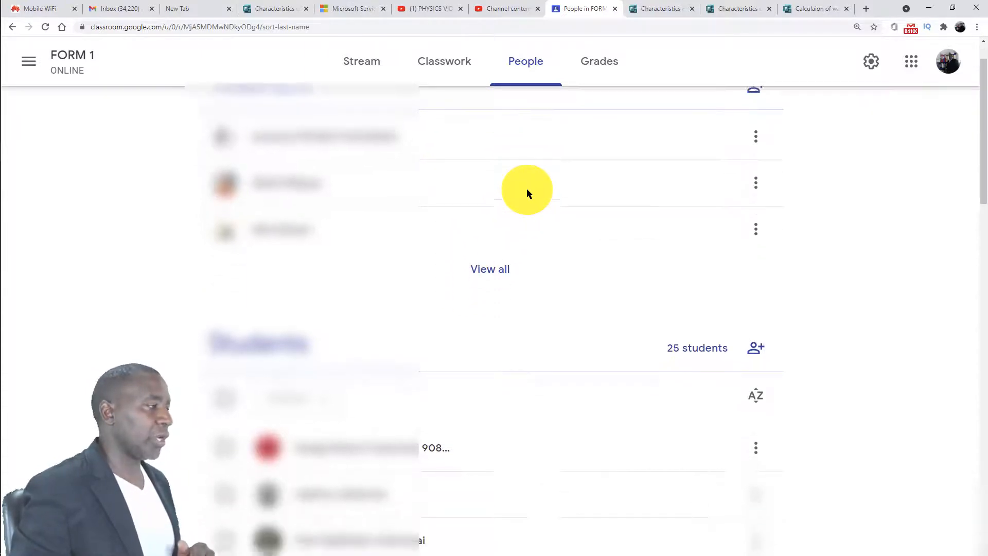
pyautogui.scroll(2, 526, 188)
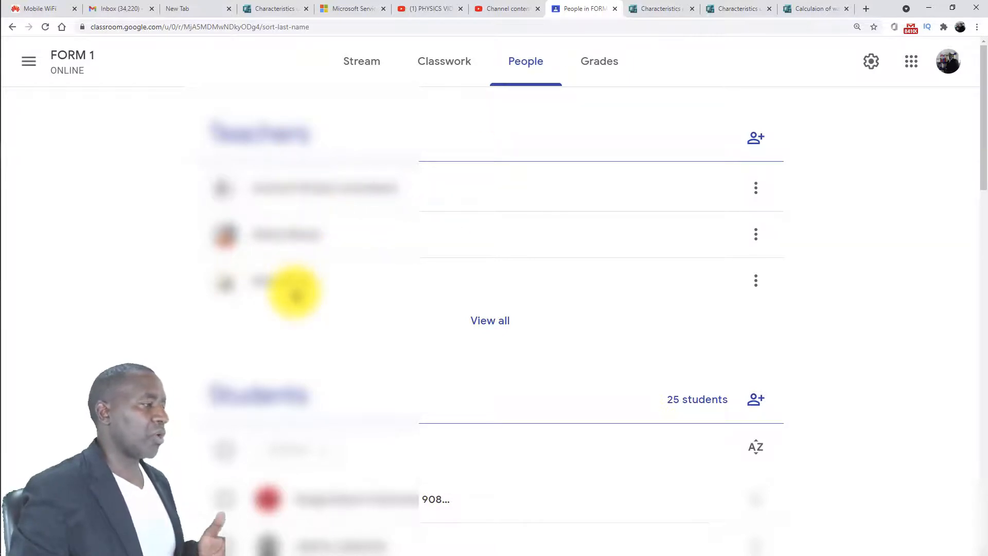
pyautogui.click(489, 323)
pyautogui.scroll(4, 381, 198)
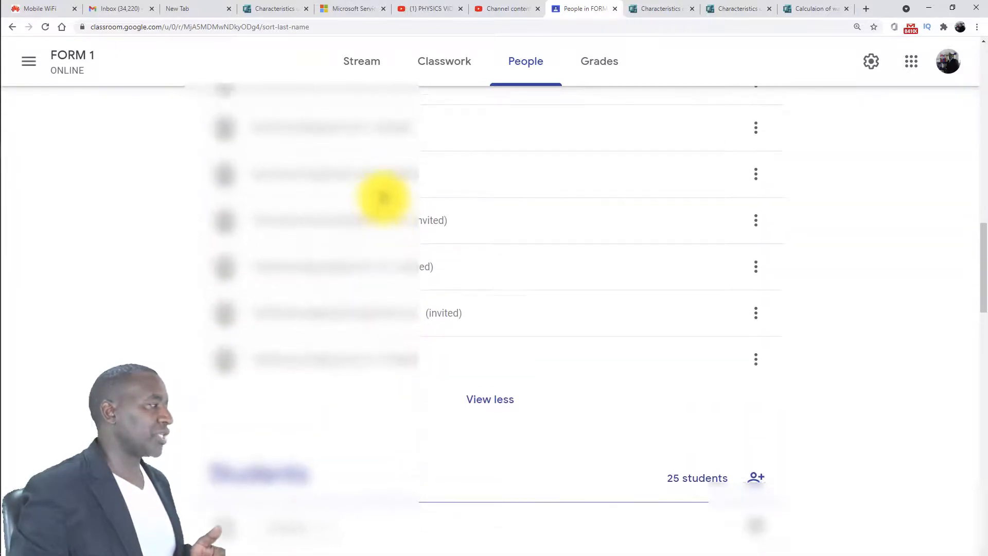
pyautogui.scroll(7, 385, 202)
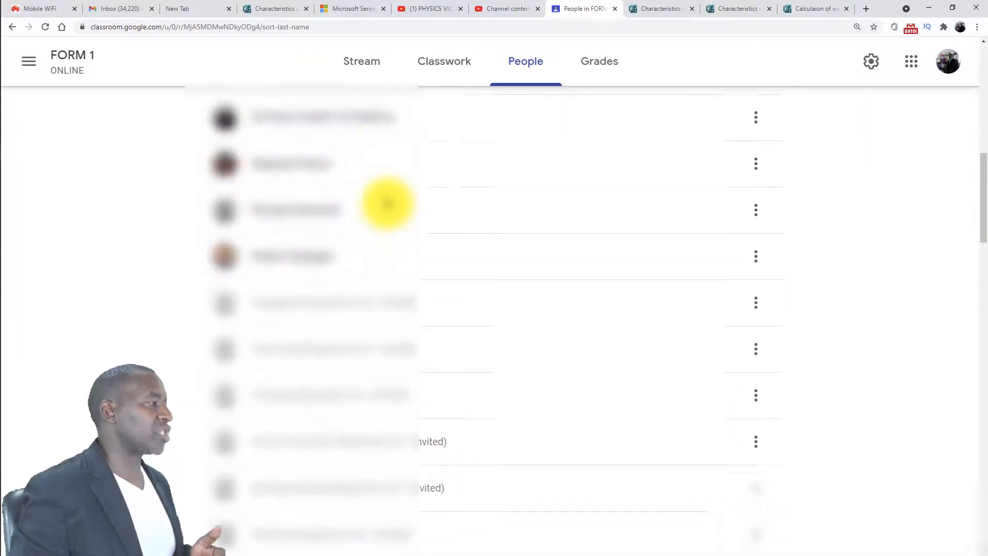
pyautogui.scroll(6, 387, 203)
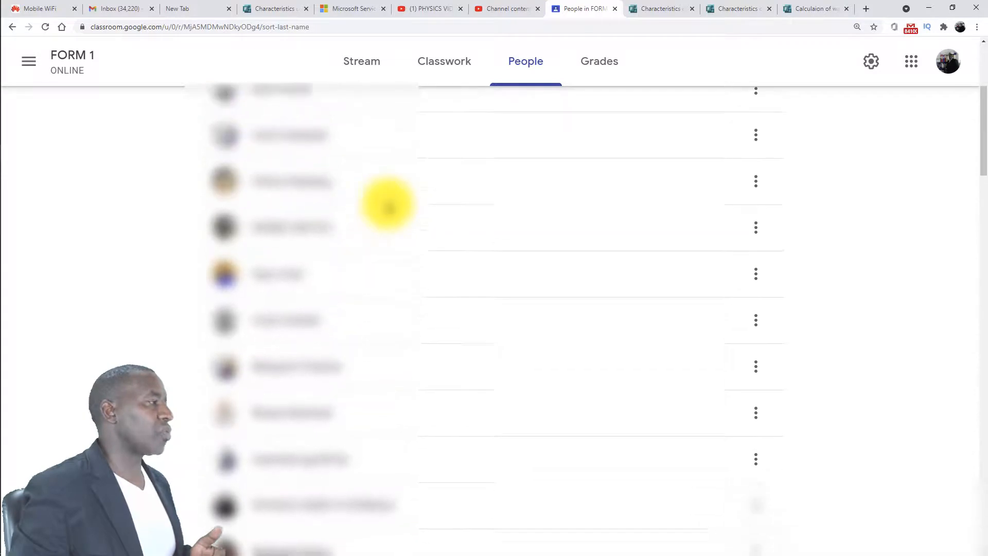
pyautogui.scroll(2, 386, 206)
pyautogui.scroll(-7, 387, 206)
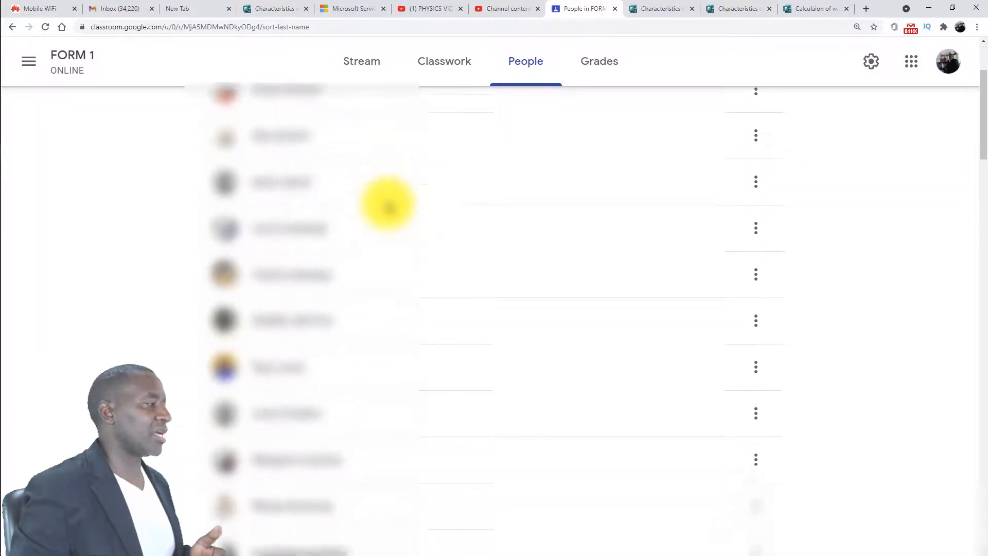
pyautogui.scroll(-4, 381, 205)
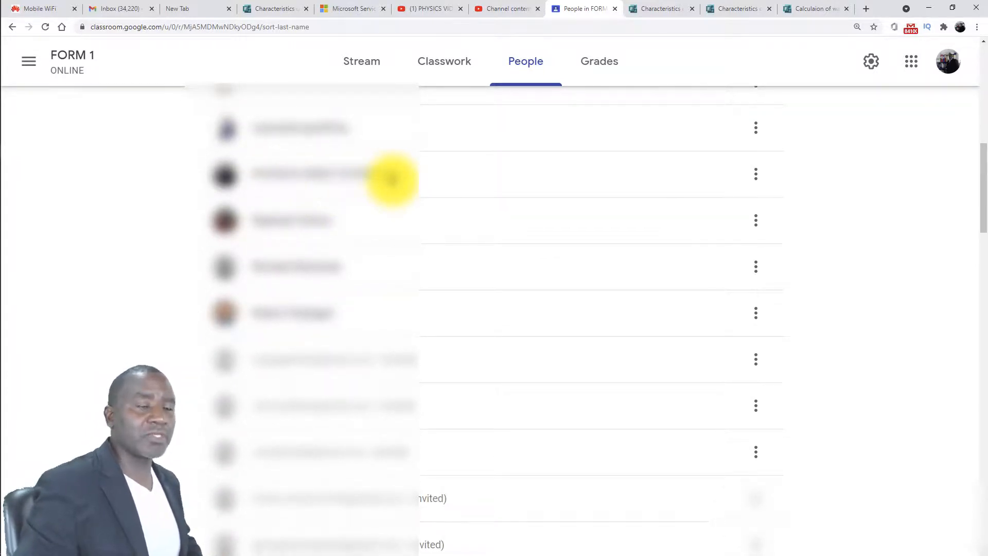
pyautogui.scroll(-7, 510, 294)
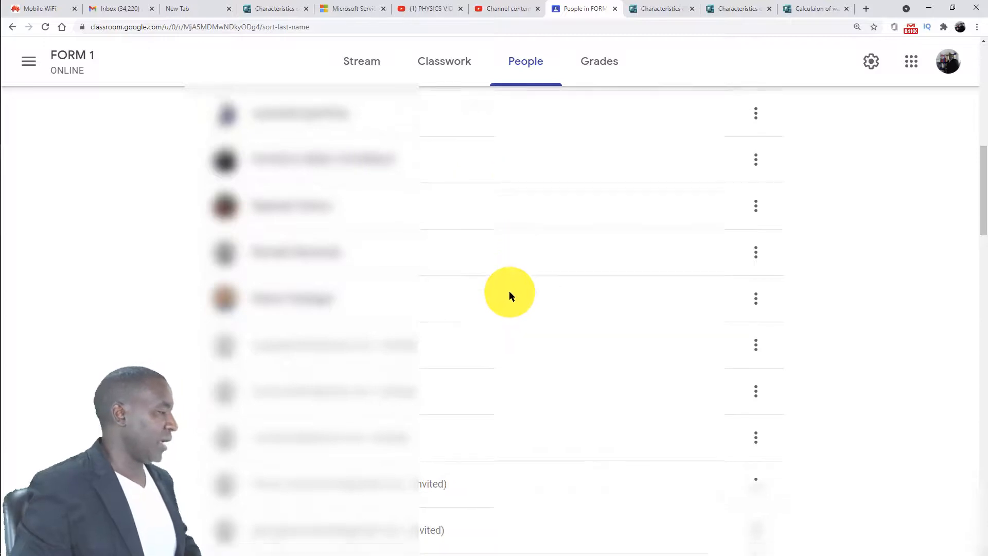
pyautogui.scroll(-3, 509, 299)
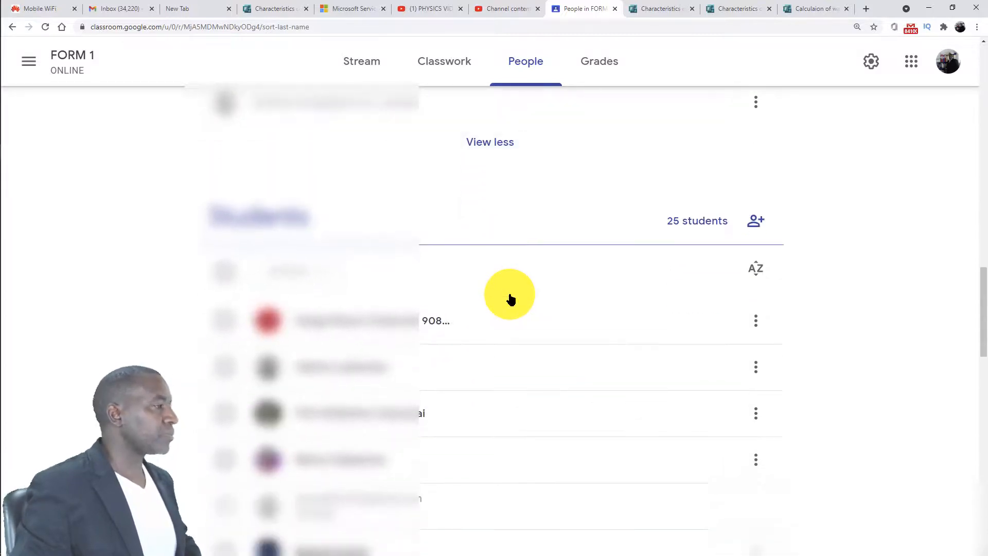
pyautogui.scroll(7, 510, 295)
pyautogui.scroll(-5, 510, 296)
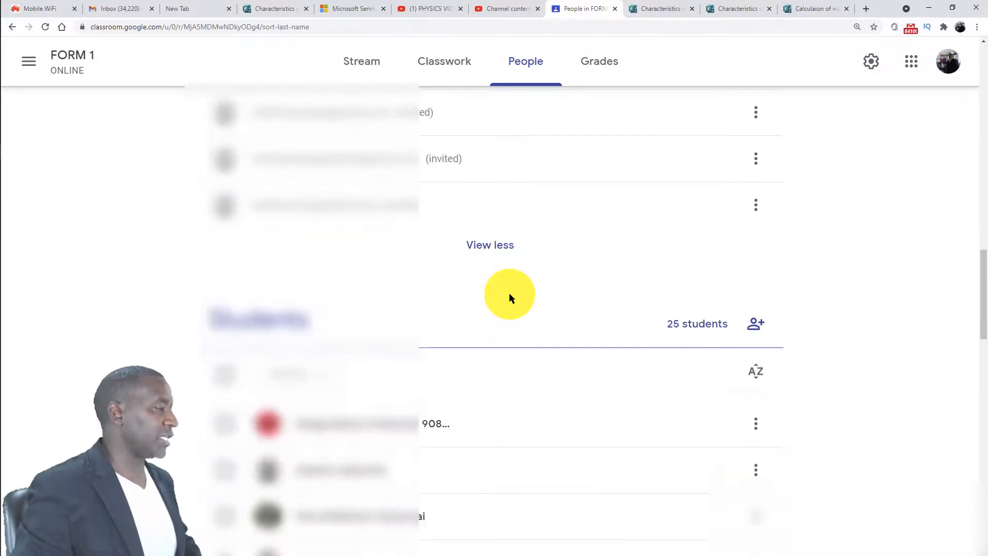
pyautogui.click(495, 253)
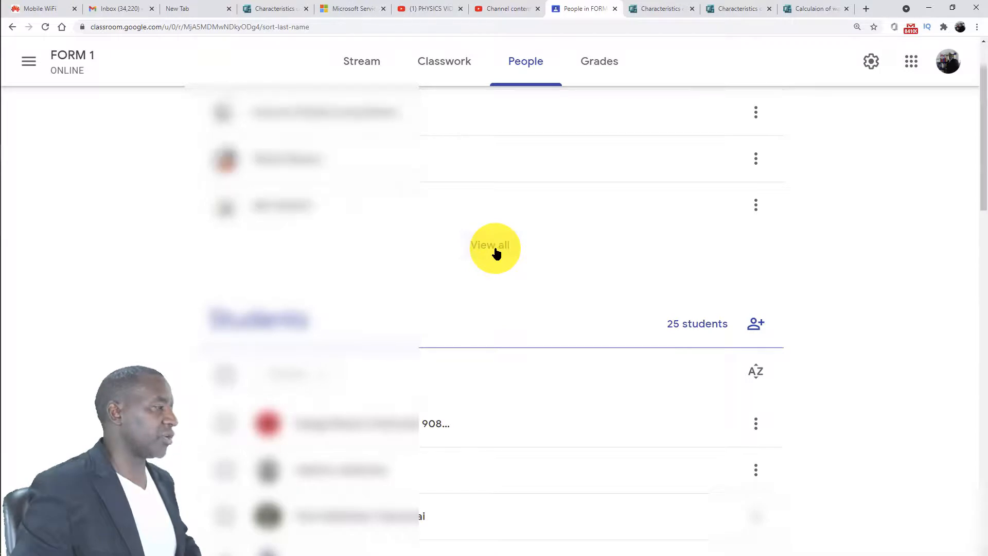
pyautogui.scroll(-5, 547, 247)
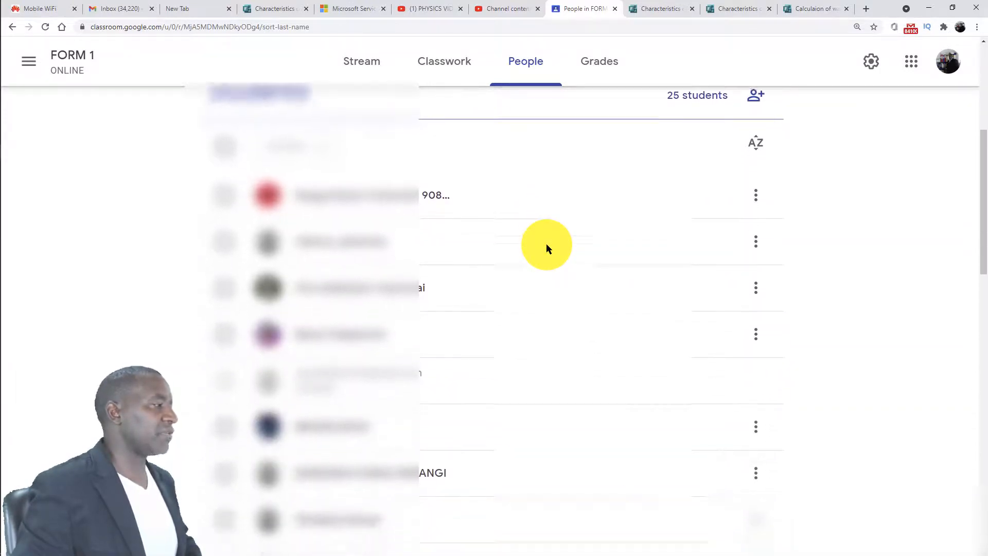
pyautogui.scroll(1, 546, 247)
pyautogui.scroll(1, 547, 247)
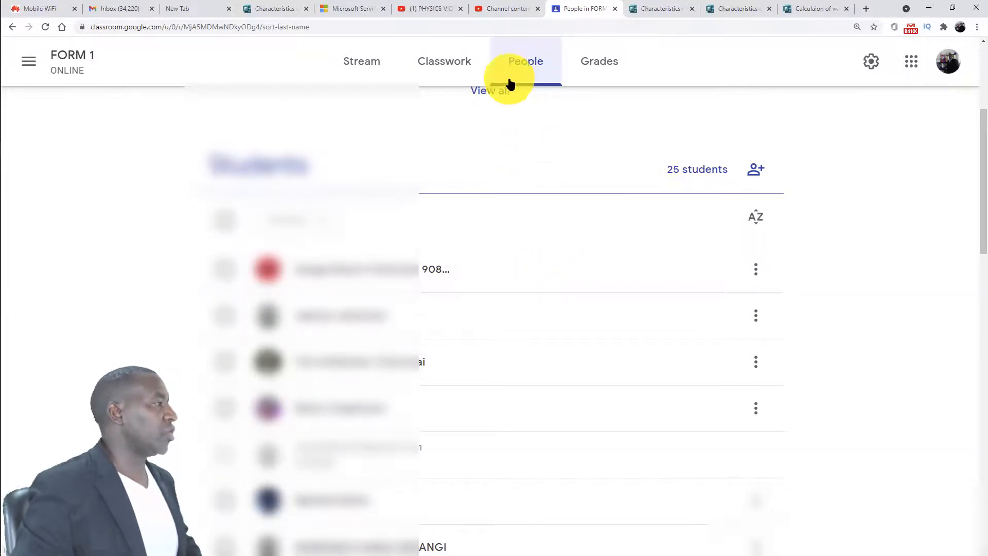
# Step: Add a new topic named BIOLOGY FORM 1 to the class's classwork
pyautogui.click(448, 82)
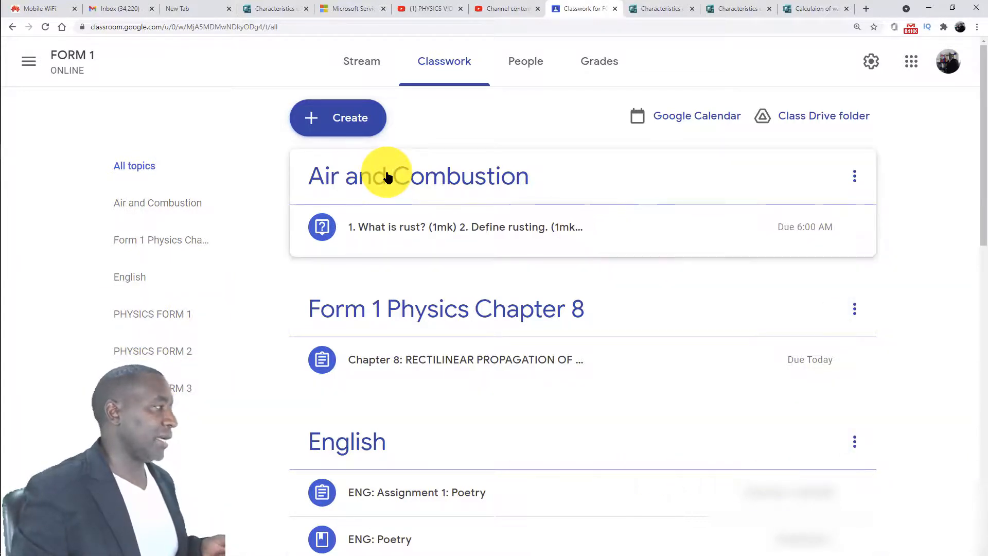
pyautogui.click(328, 122)
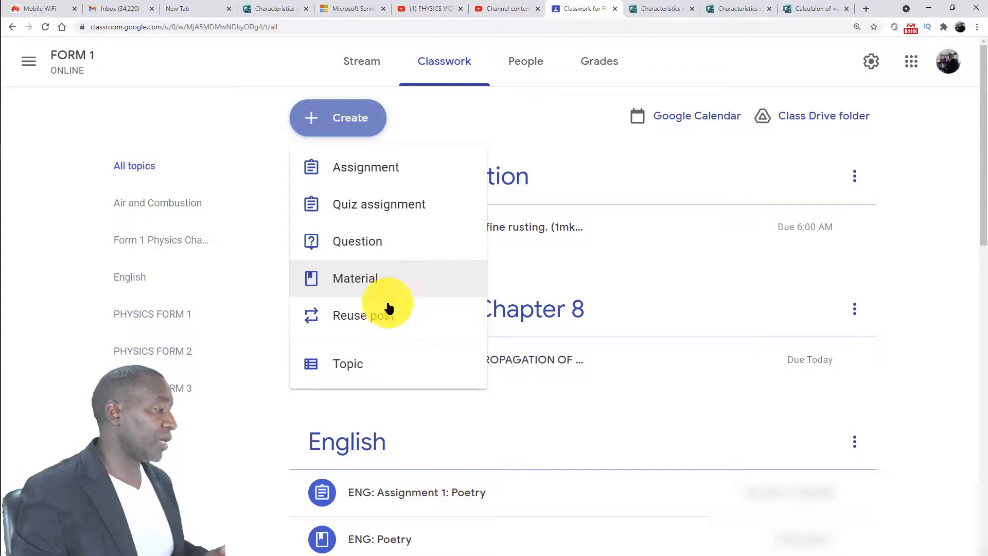
pyautogui.click(373, 371)
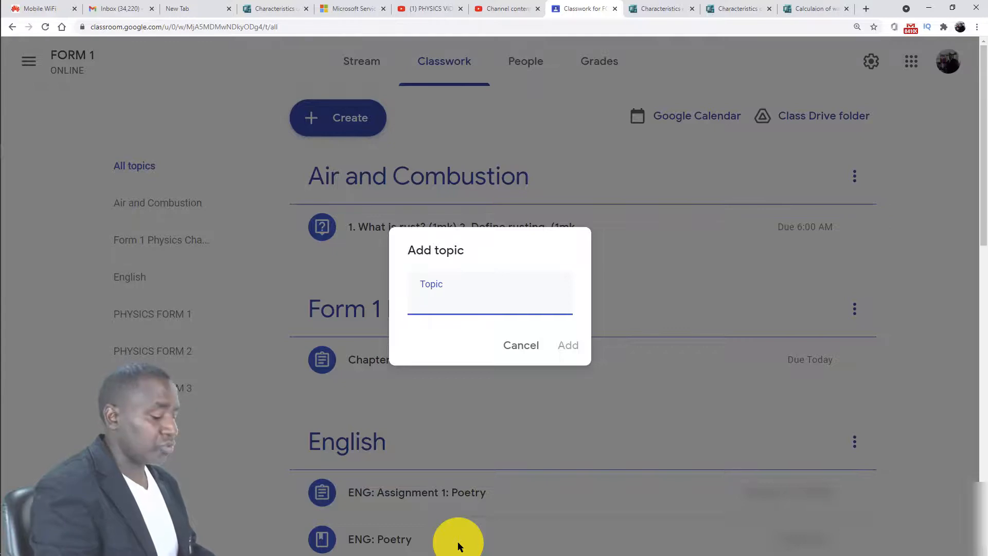
pyautogui.write('bi')
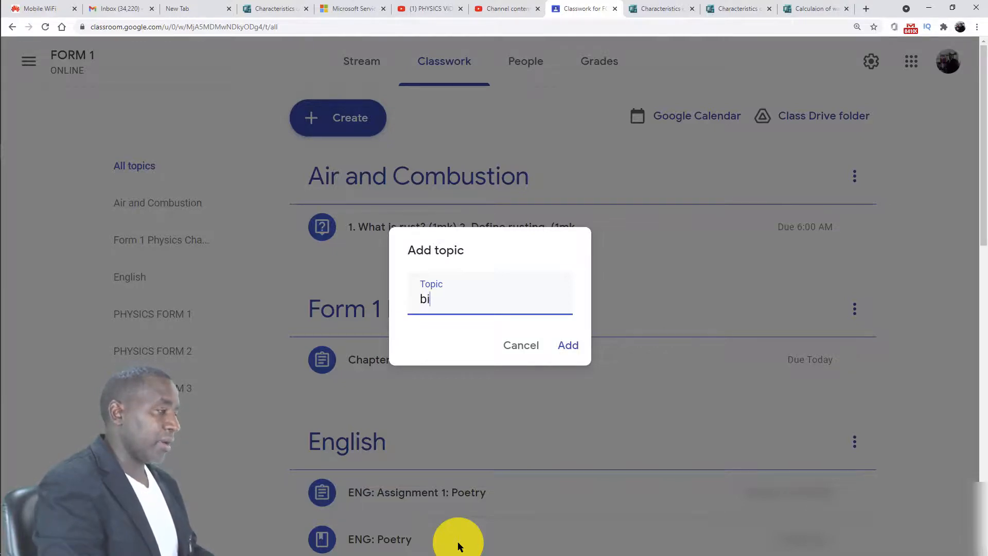
pyautogui.write('o')
pyautogui.press('BackSpace')
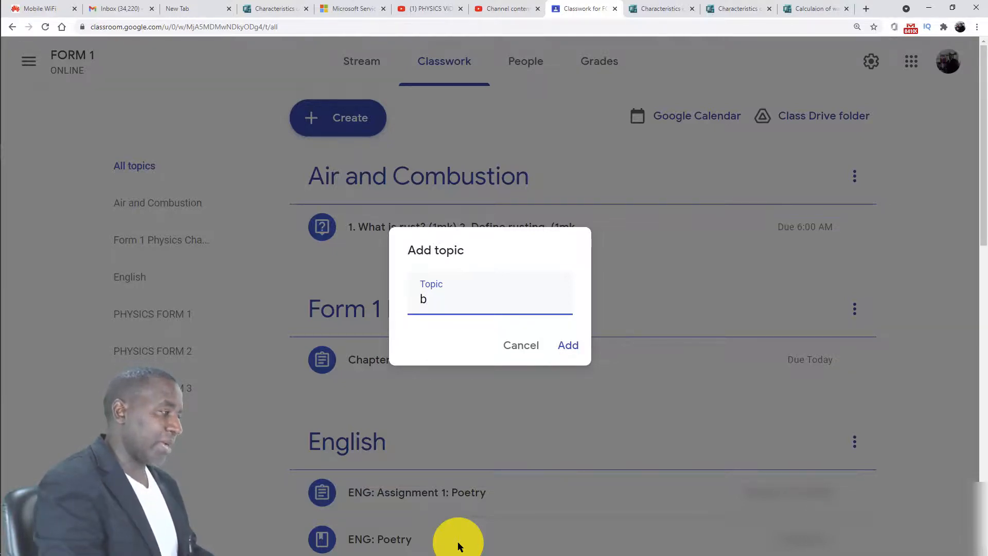
pyautogui.press('BackSpace')
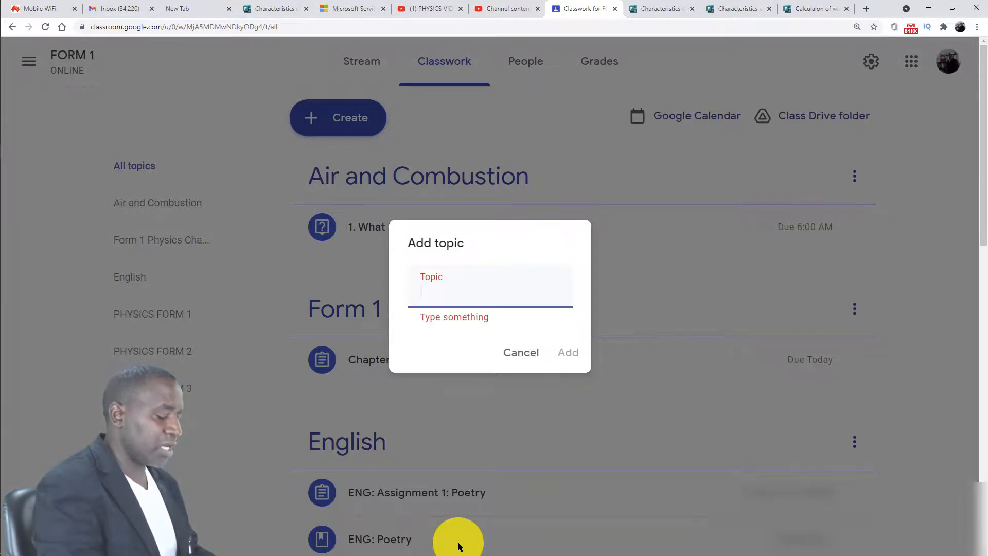
pyautogui.write('B')
pyautogui.write('l')
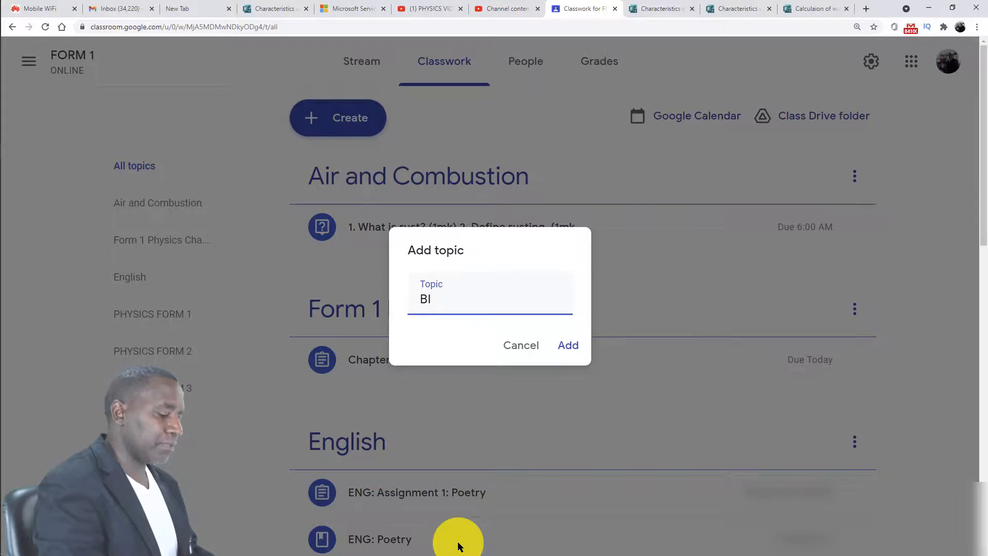
pyautogui.write('OLOGY')
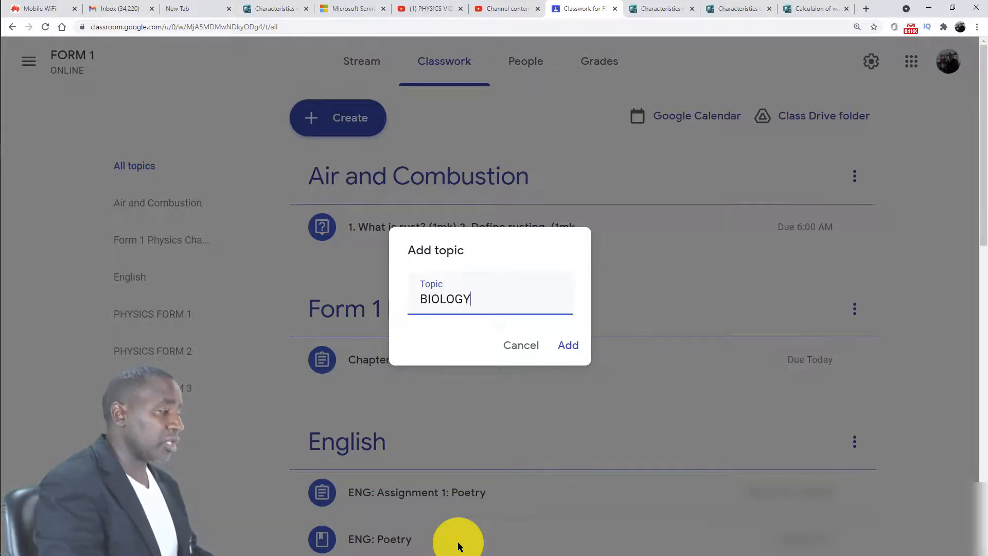
pyautogui.write(' FORM 1')
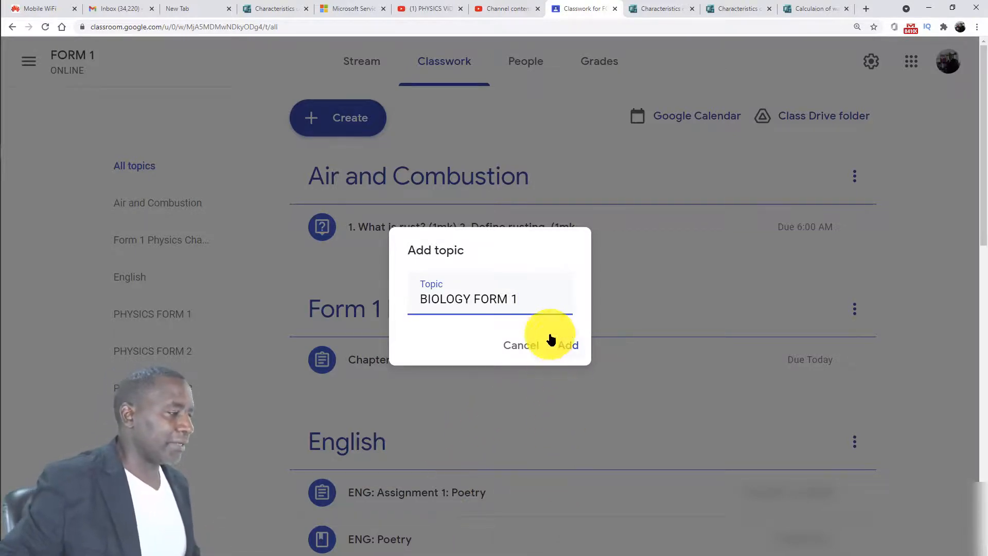
pyautogui.click(573, 347)
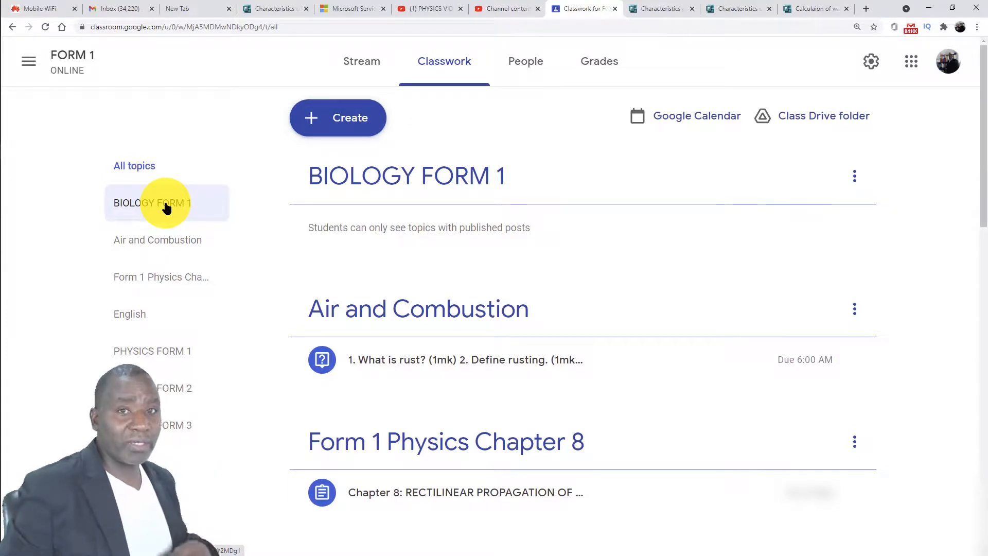
pyautogui.click(855, 177)
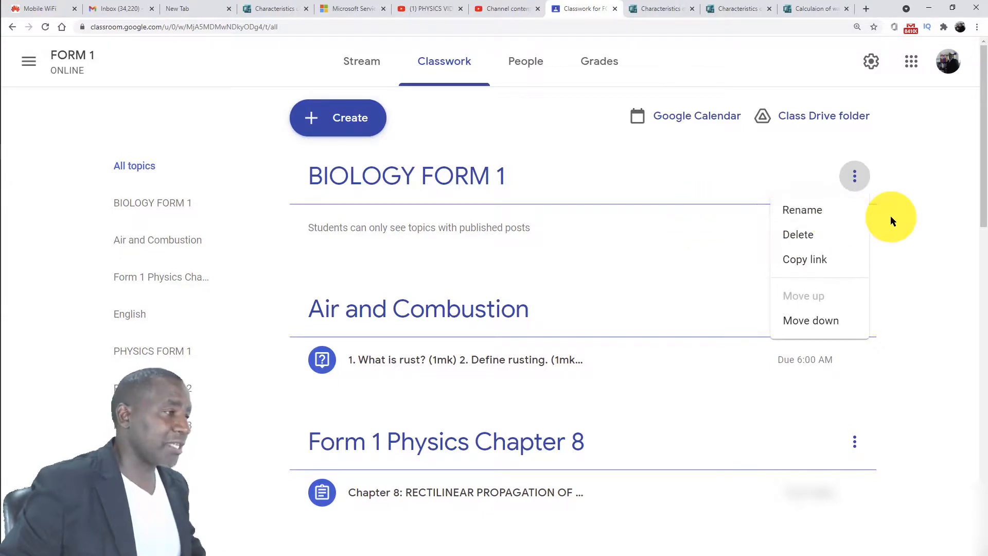
pyautogui.click(913, 216)
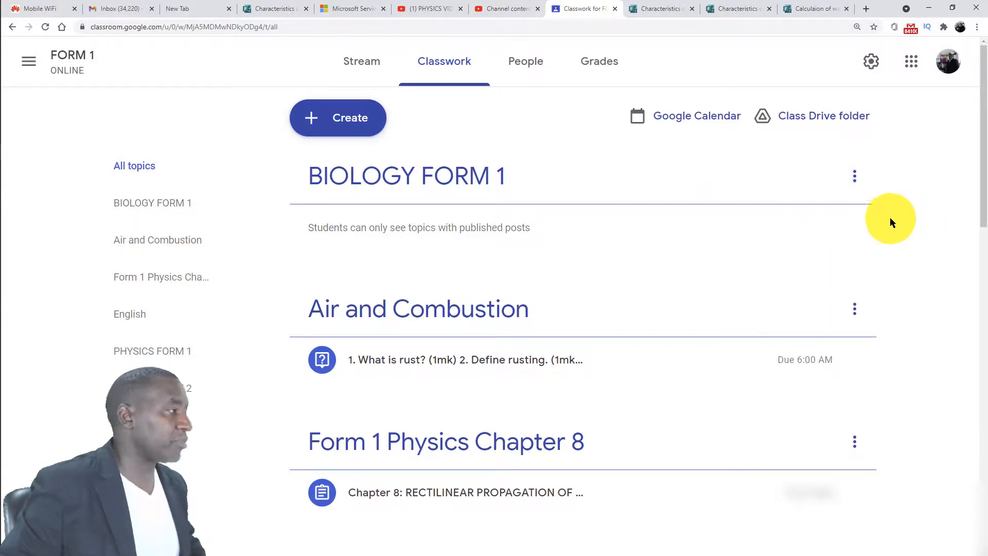
# Step: Create a quiz assignment in the class's classwork and title it Biology Form 1 - Leon 1
pyautogui.click(350, 121)
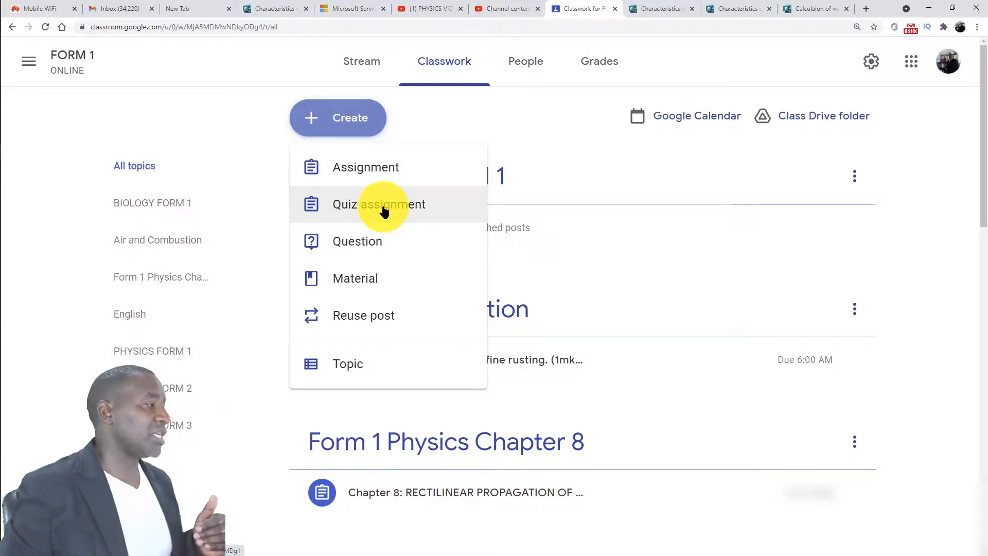
pyautogui.click(383, 205)
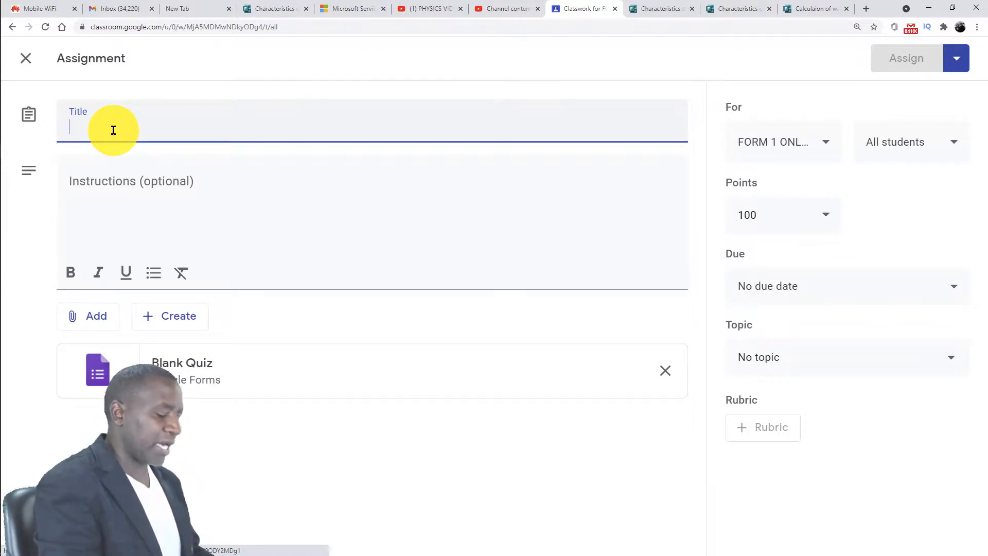
pyautogui.write('Biology')
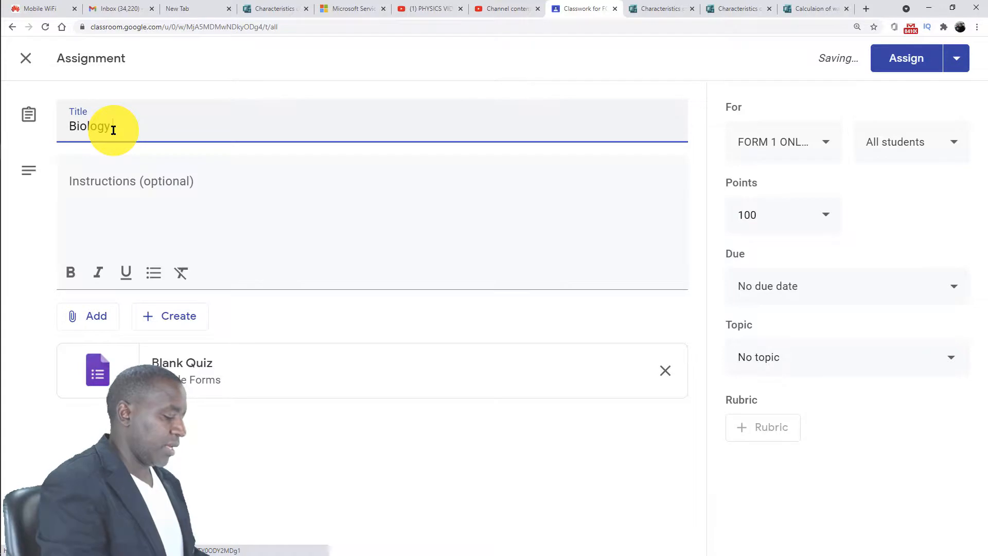
pyautogui.write('F')
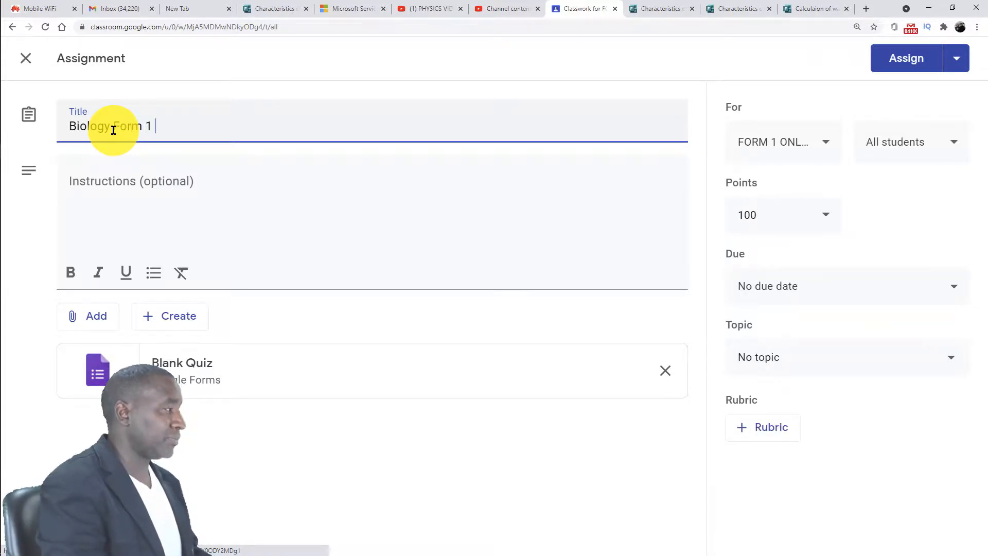
pyautogui.write('orm 1 -')
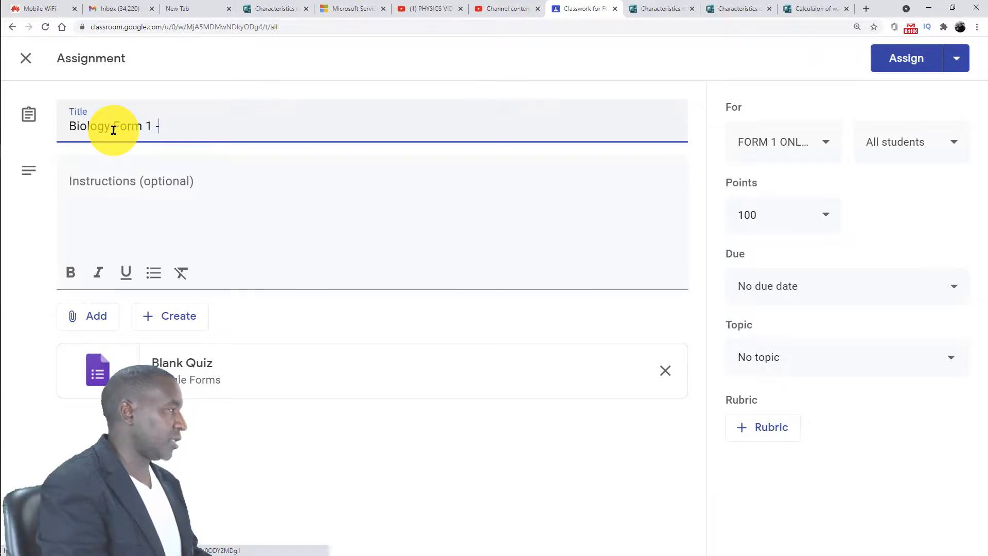
pyautogui.write(' Le')
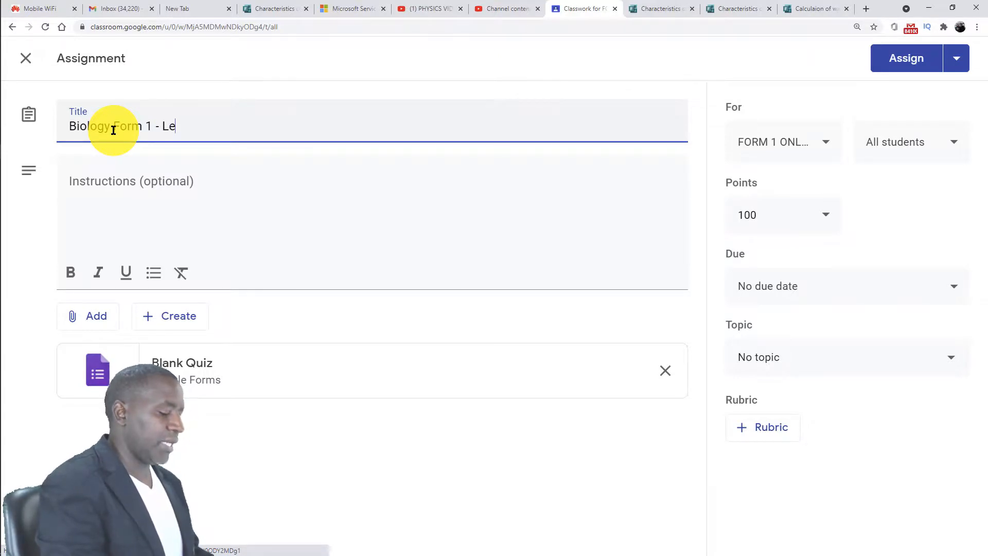
pyautogui.write('on 1')
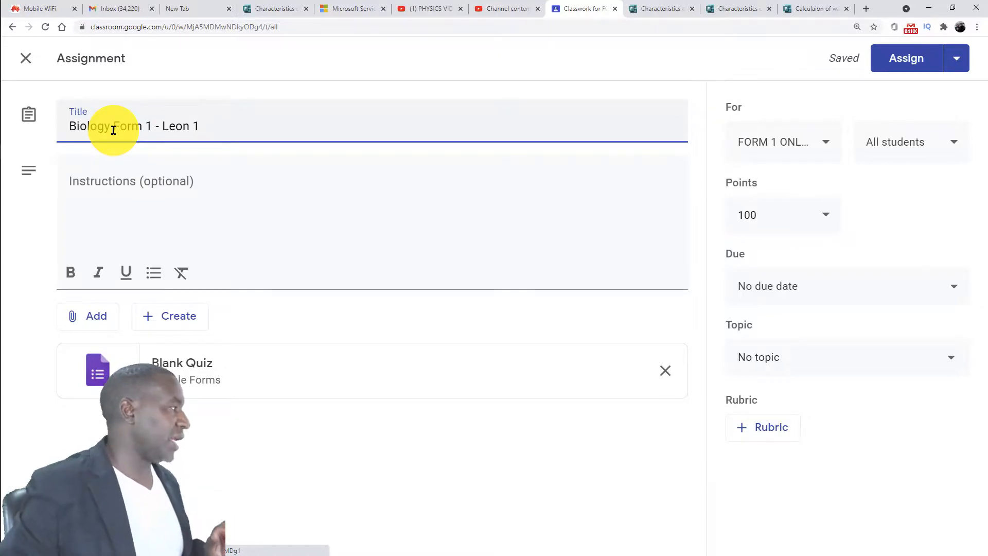
# Step: Attach the copied Microsoft Forms quiz link to the assignment, leaving the instructions empty
pyautogui.click(134, 187)
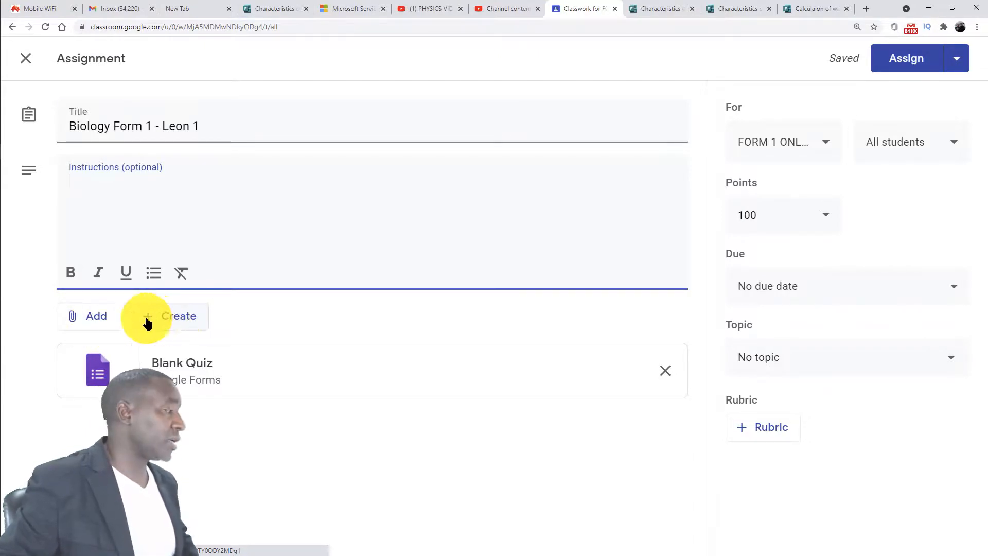
pyautogui.click(90, 319)
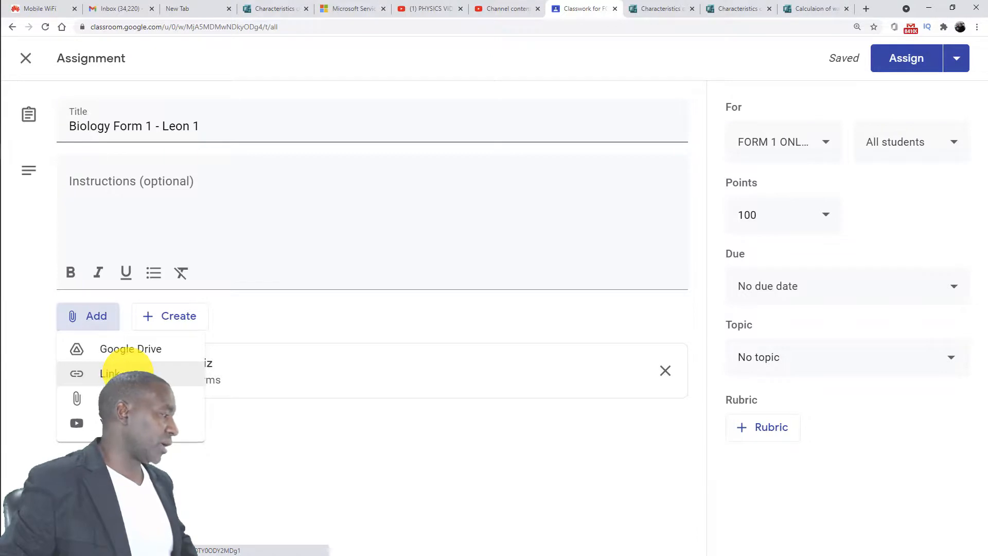
pyautogui.click(128, 370)
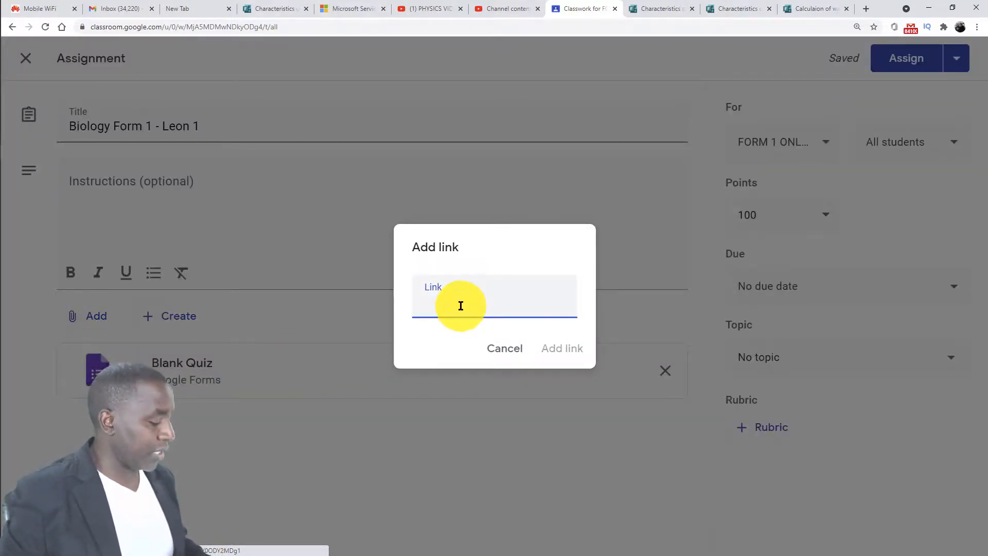
pyautogui.hotkey('ctrl', 'v')
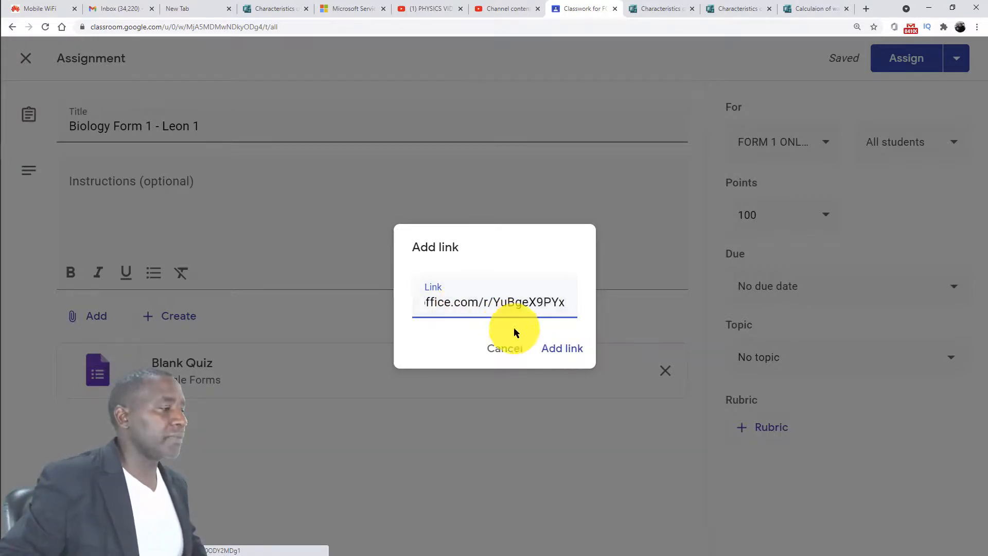
pyautogui.click(555, 354)
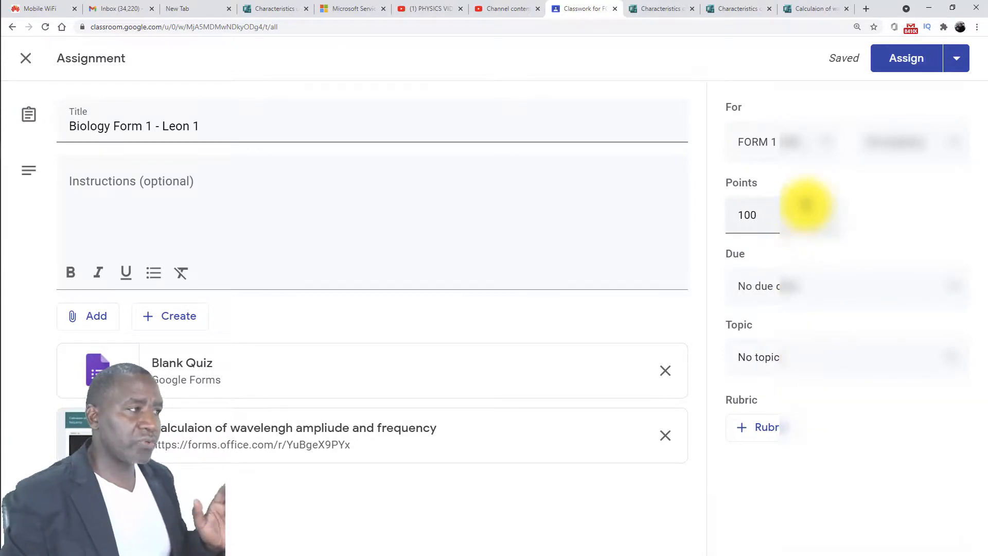
# Step: Check which students the assignment goes to, keeping all students selected, and set its points to 10
pyautogui.click(953, 146)
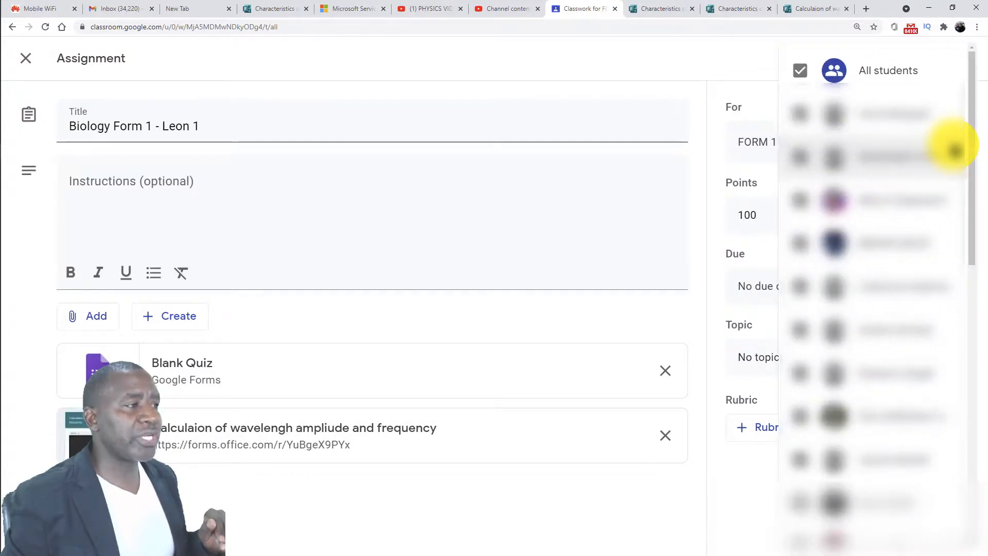
pyautogui.click(745, 68)
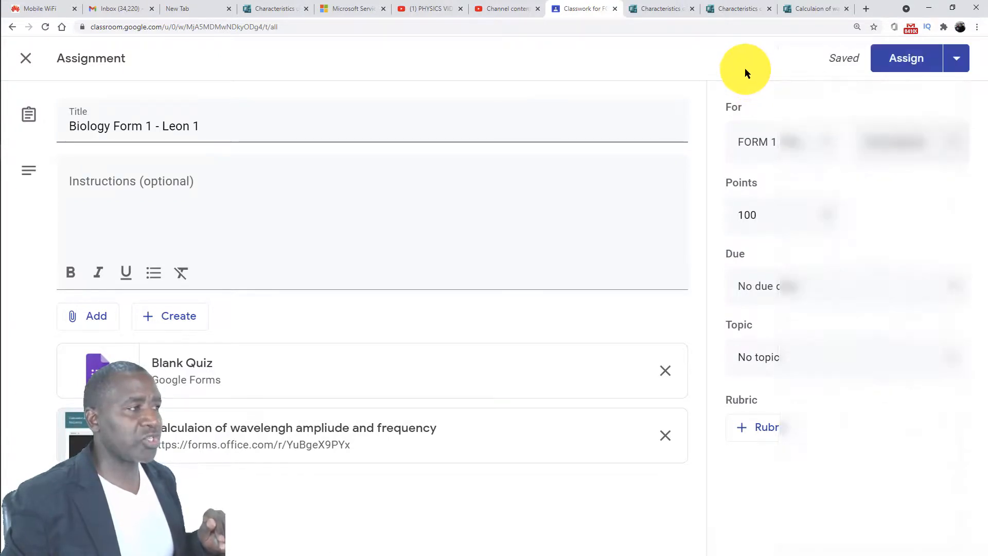
pyautogui.click(957, 145)
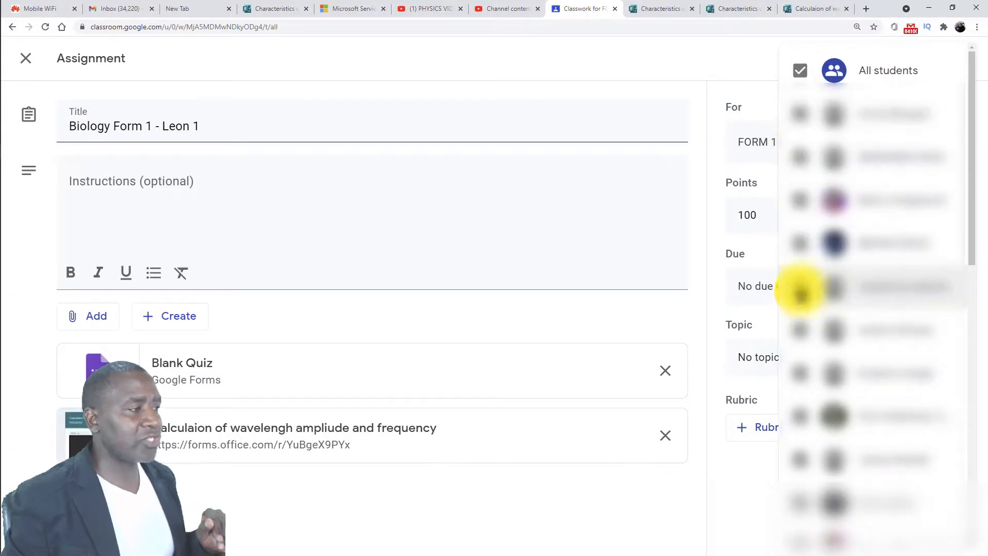
pyautogui.click(725, 65)
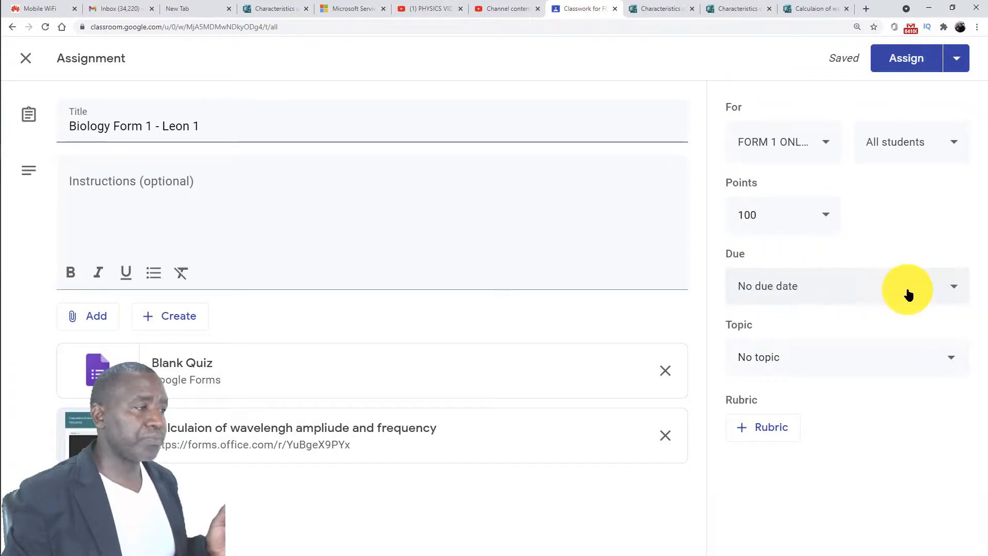
pyautogui.click(771, 217)
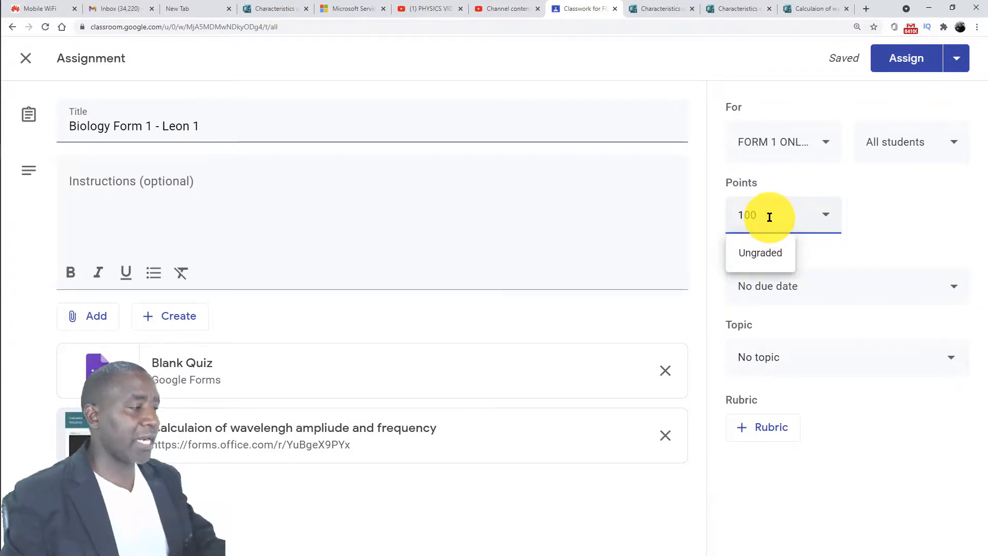
pyautogui.press('BackSpace')
pyautogui.press('BackSpace')
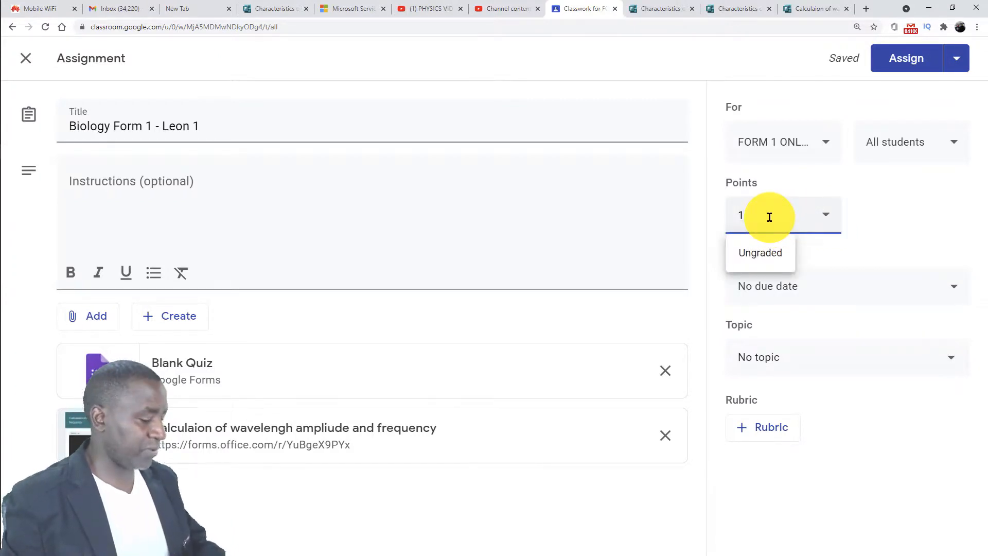
pyautogui.write('0')
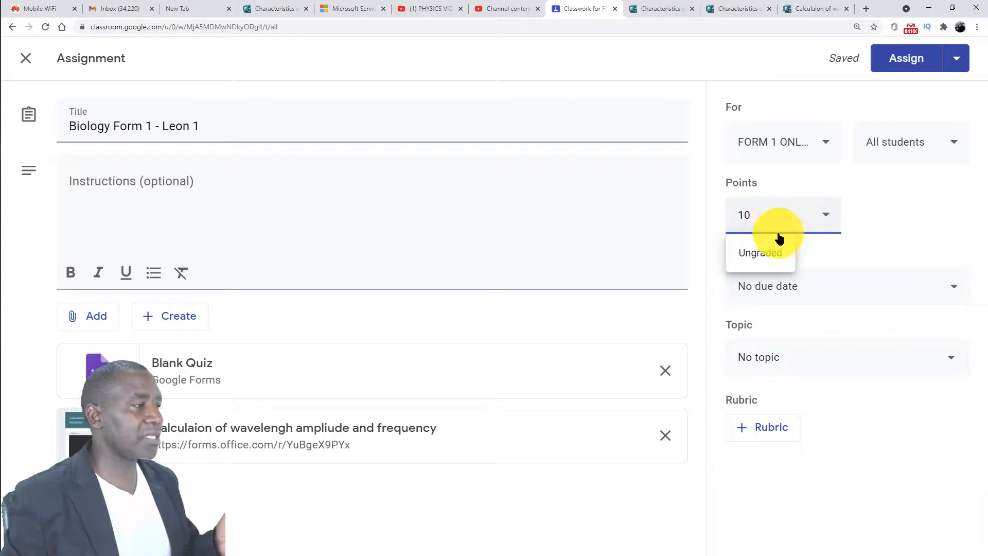
pyautogui.click(879, 236)
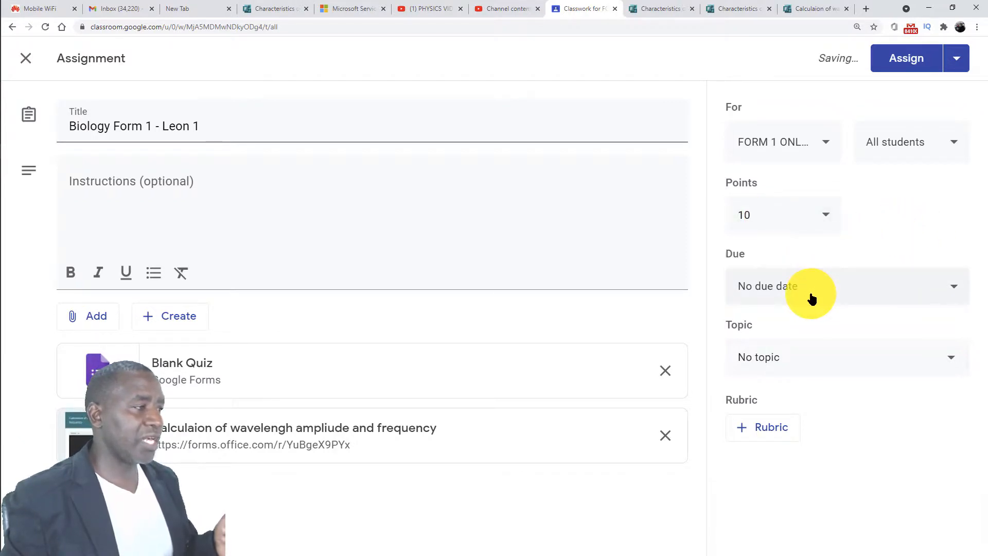
# Step: Set the assignment's due date to Apr 12, 2021 with no specific time
pyautogui.click(952, 290)
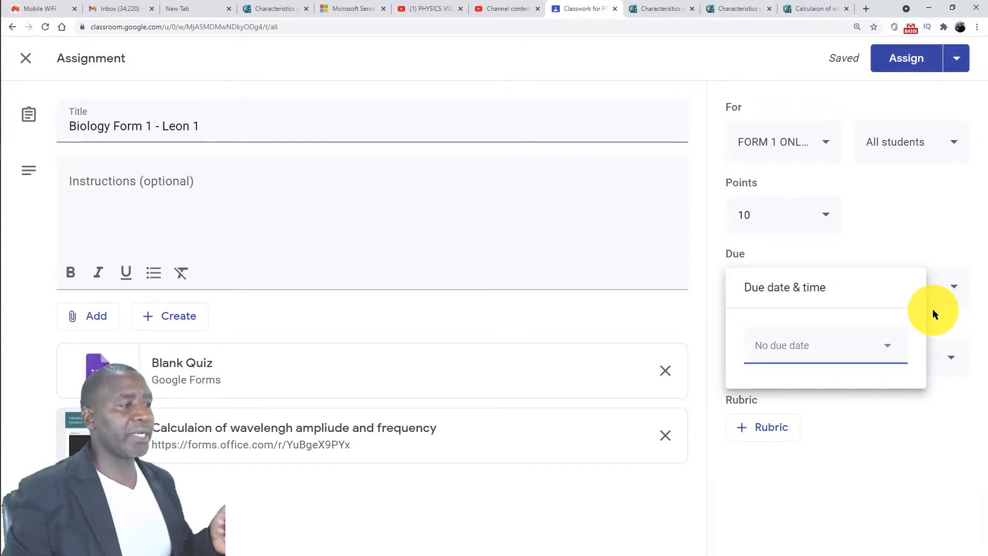
pyautogui.click(887, 346)
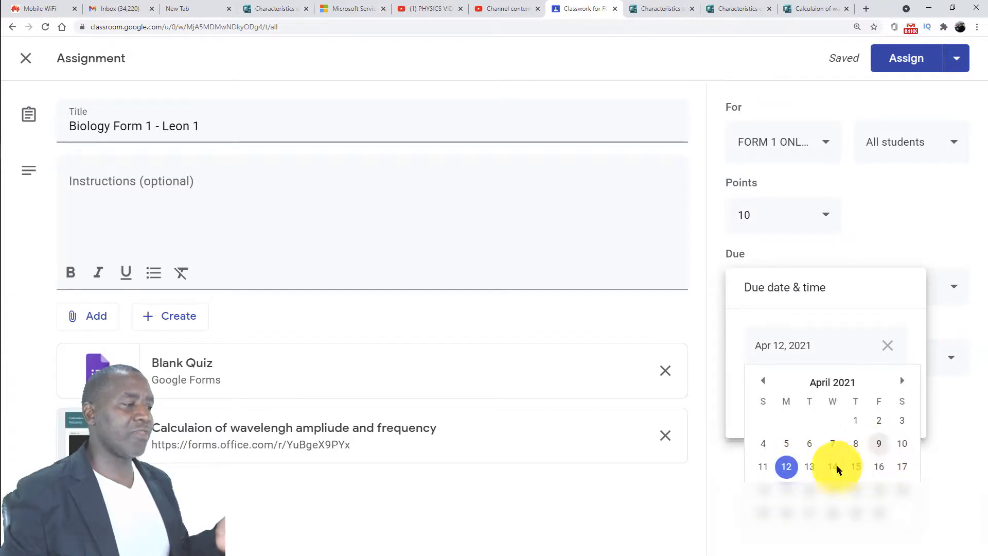
pyautogui.click(787, 470)
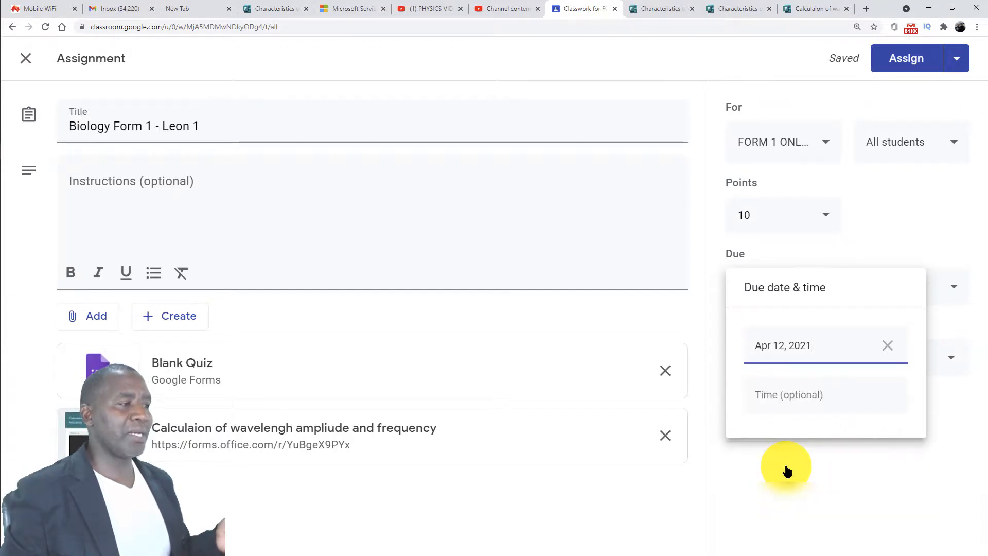
pyautogui.click(824, 400)
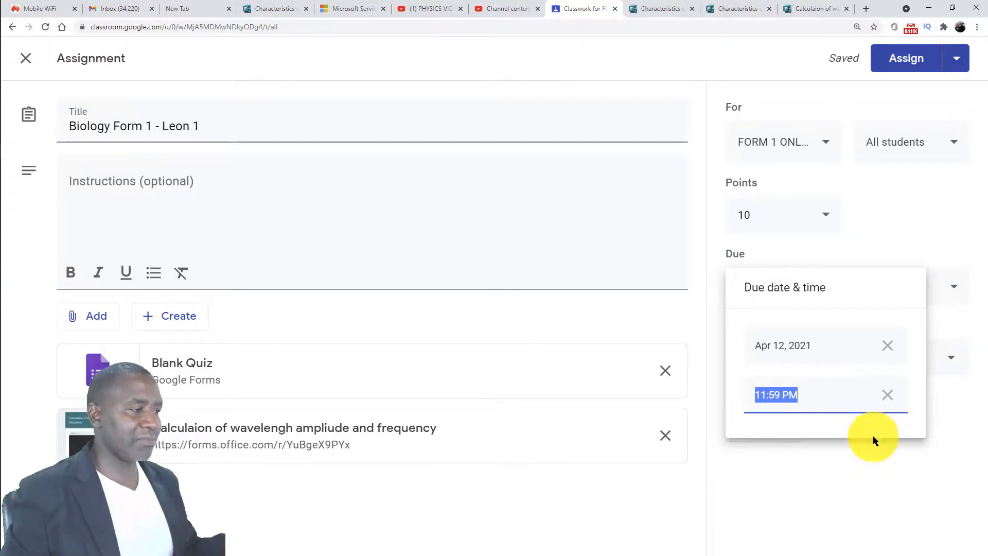
pyautogui.click(886, 397)
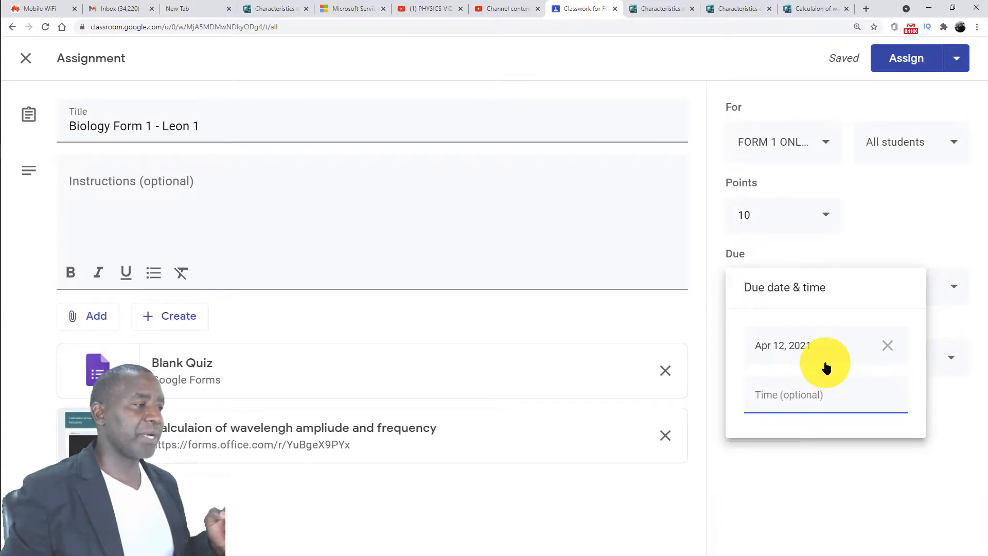
pyautogui.click(942, 411)
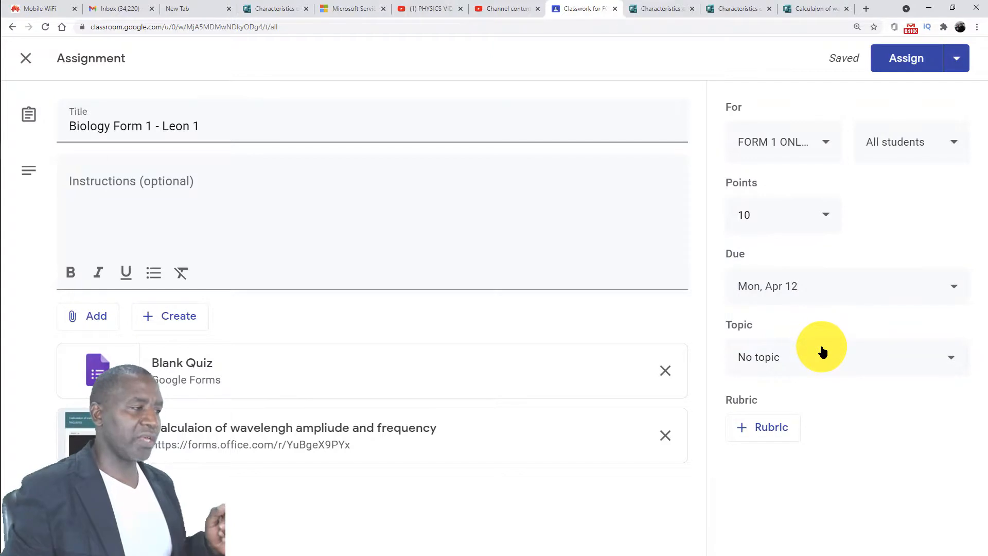
# Step: File the assignment under the BIOLOGY FORM 1 topic and assign it to the class
pyautogui.click(950, 363)
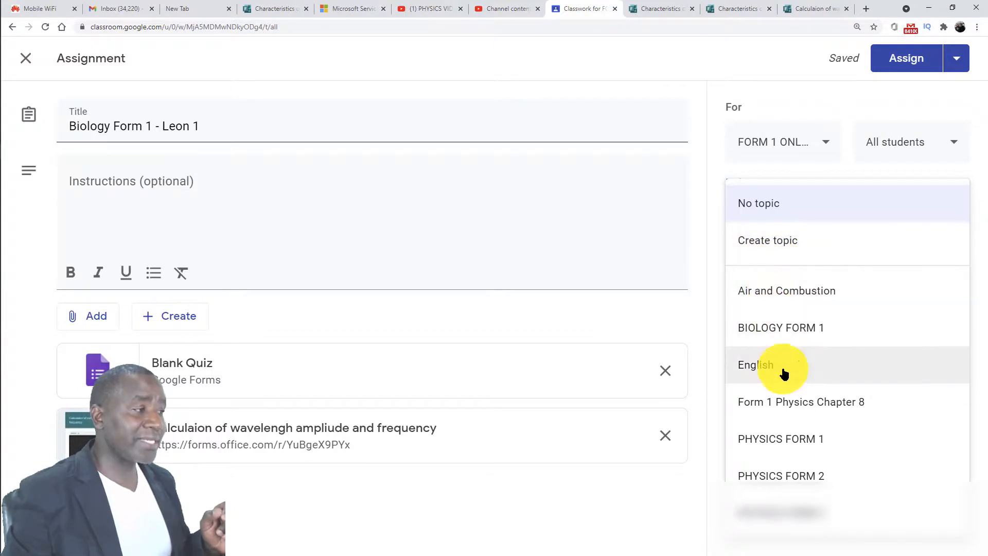
pyautogui.click(830, 338)
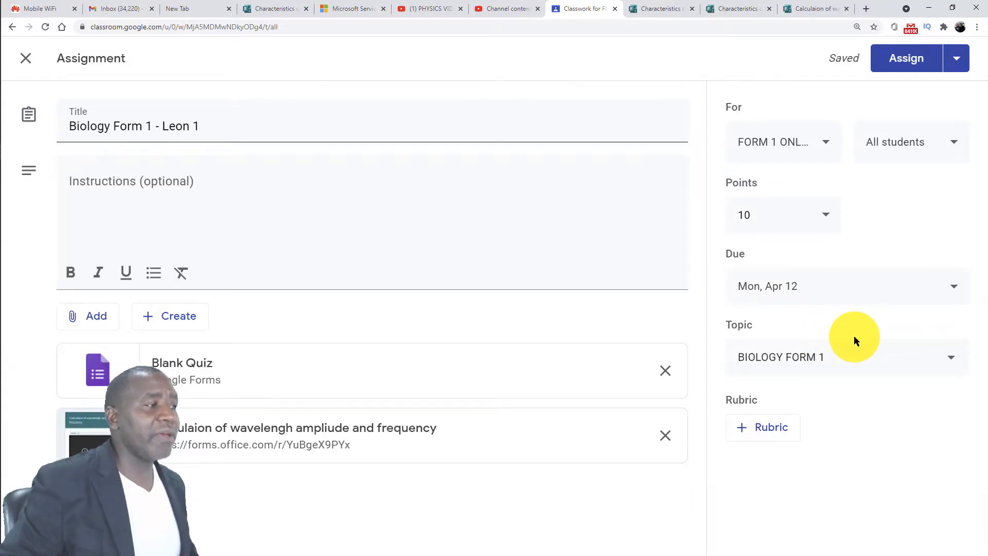
pyautogui.click(958, 63)
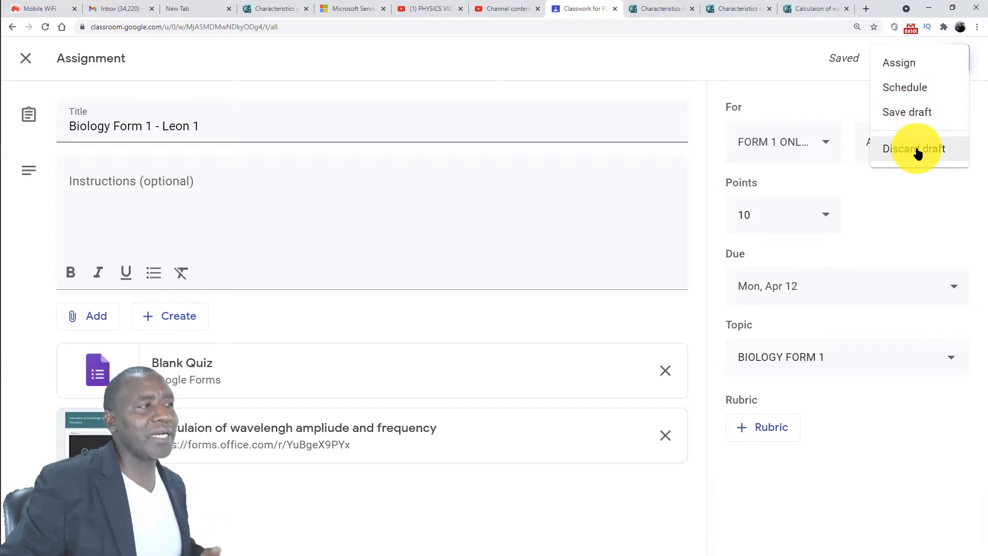
pyautogui.click(907, 75)
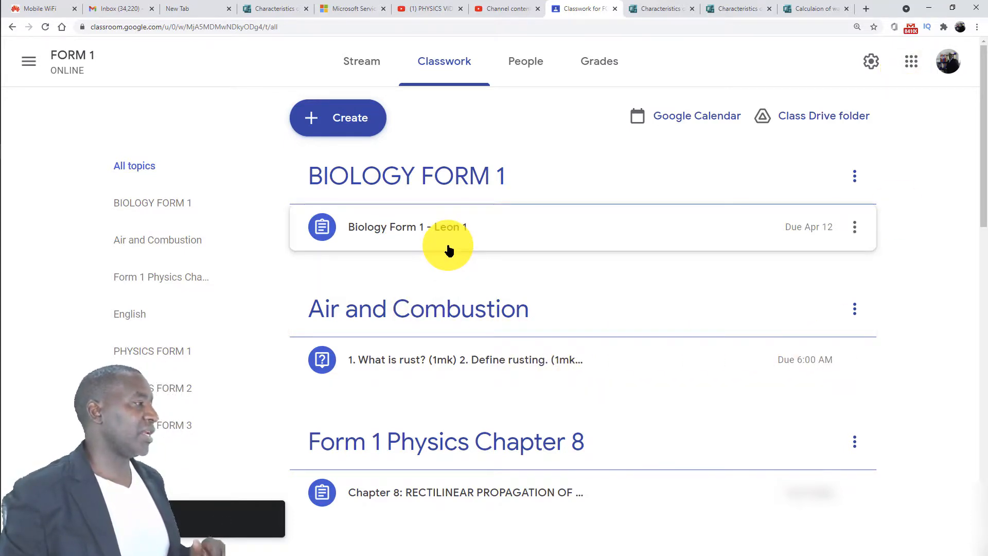
# Step: Look over the class's stream and classwork list for the newly posted assignment
pyautogui.scroll(-8, 449, 249)
pyautogui.scroll(8, 449, 251)
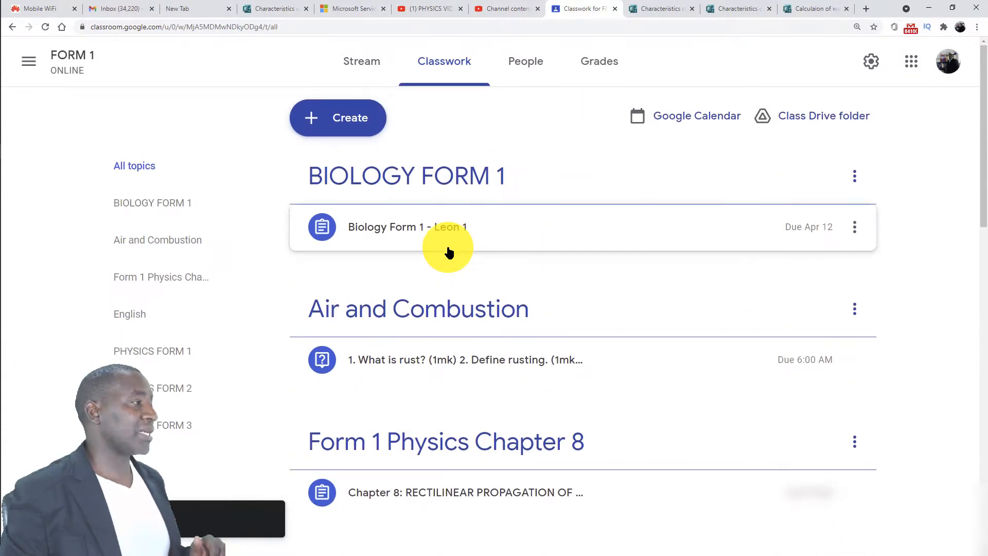
pyautogui.click(361, 76)
pyautogui.click(443, 73)
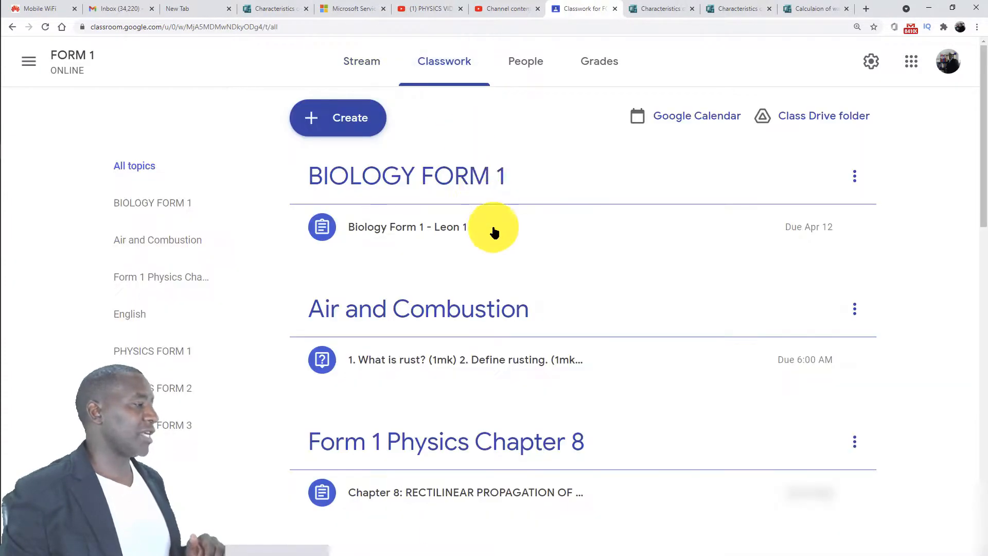
pyautogui.scroll(-5, 495, 242)
pyautogui.scroll(5, 499, 248)
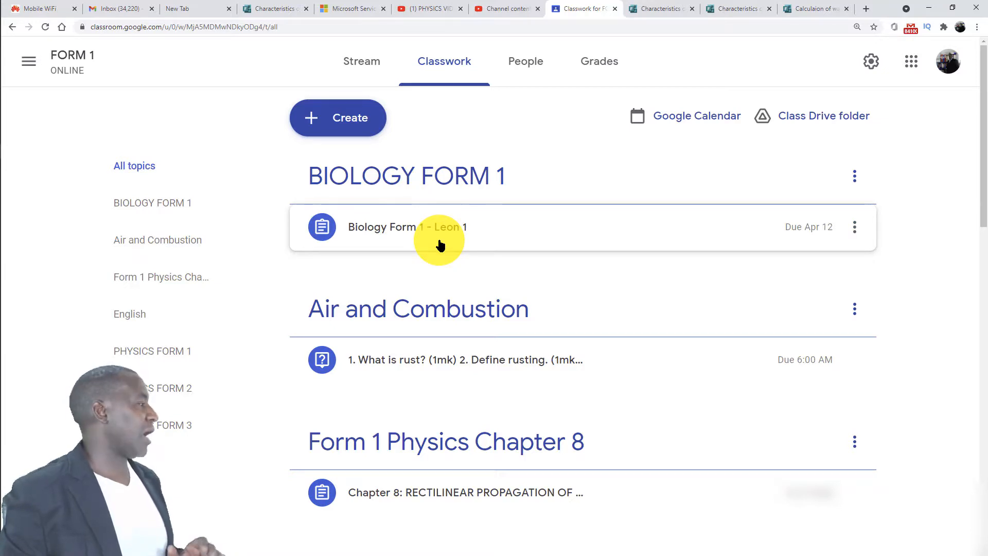
# Step: Delete the "Biology Form 1 - Leon 1" assignment from the BIOLOGY FORM 1 topic
pyautogui.click(861, 233)
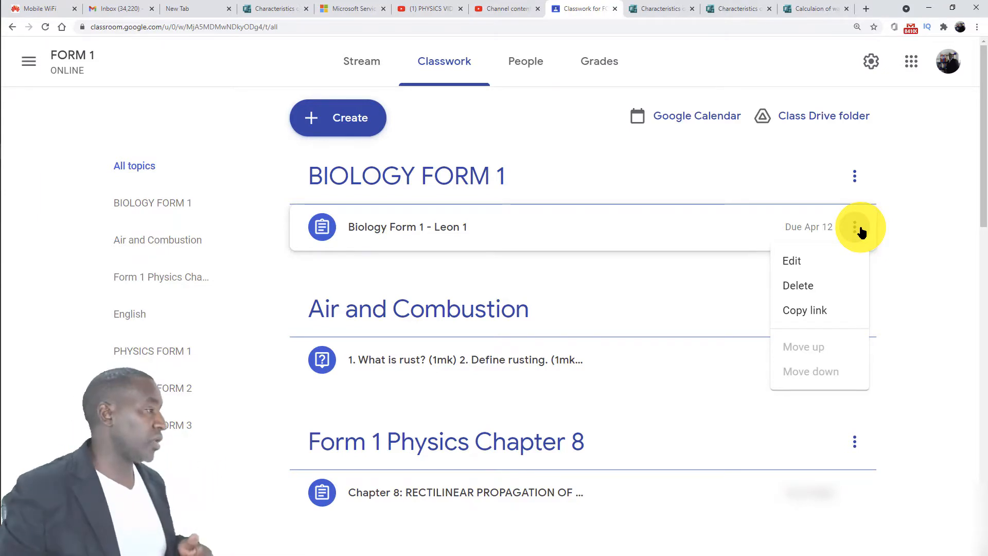
pyautogui.click(804, 286)
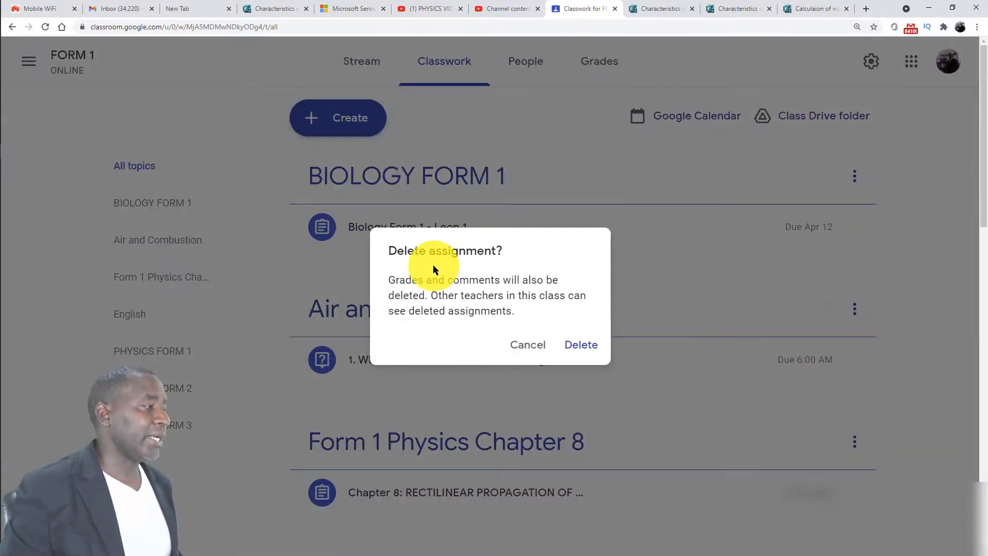
pyautogui.click(581, 346)
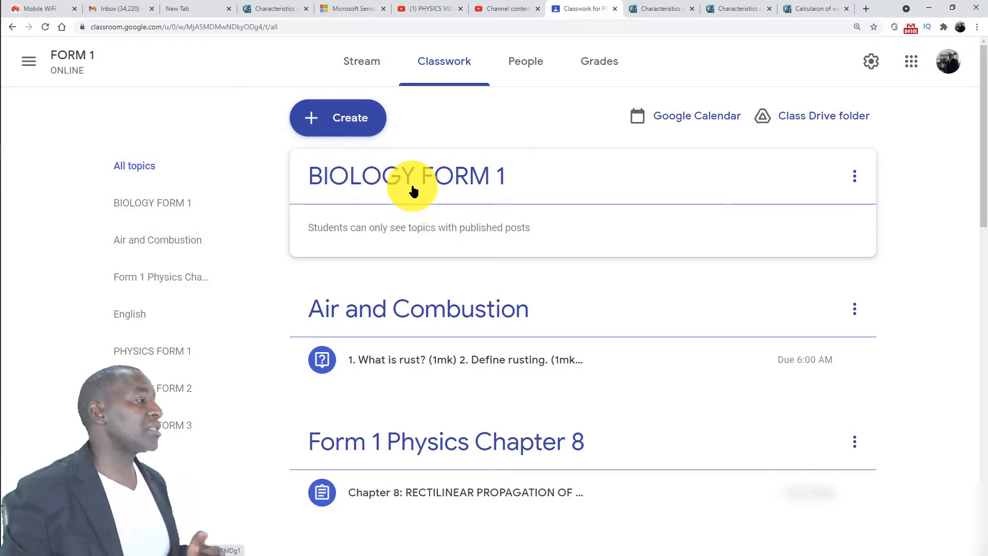
# Step: Delete the empty BIOLOGY FORM 1 topic from the classwork list
pyautogui.click(855, 178)
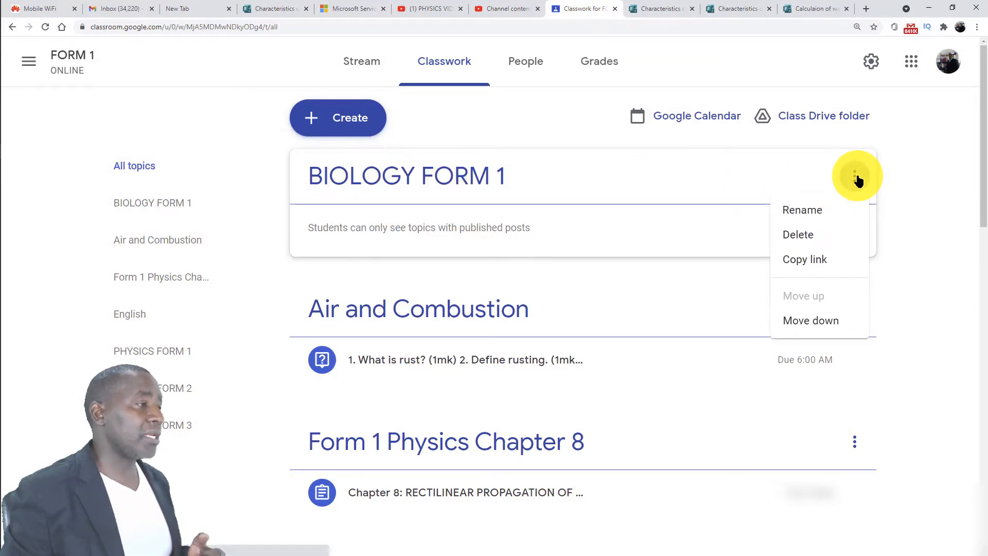
pyautogui.click(812, 234)
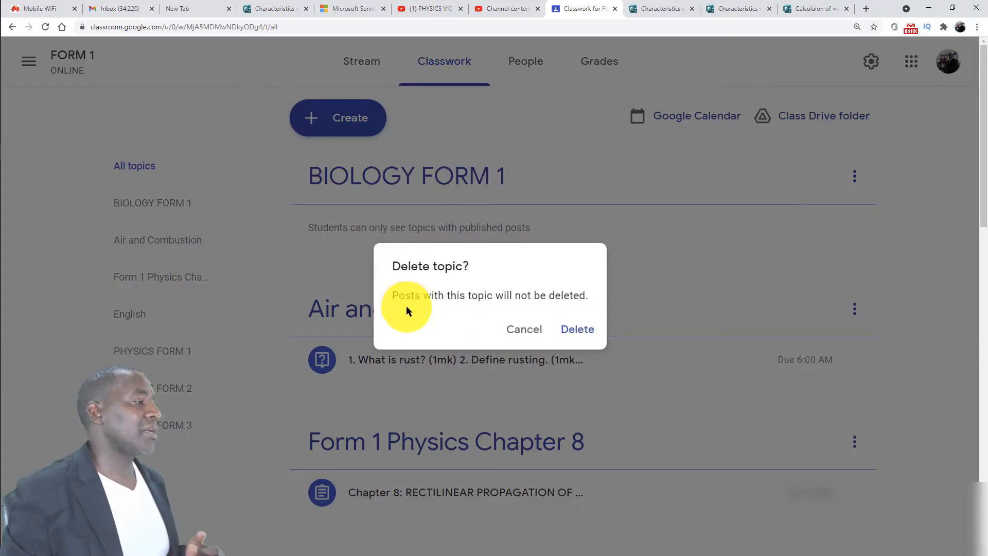
pyautogui.click(578, 331)
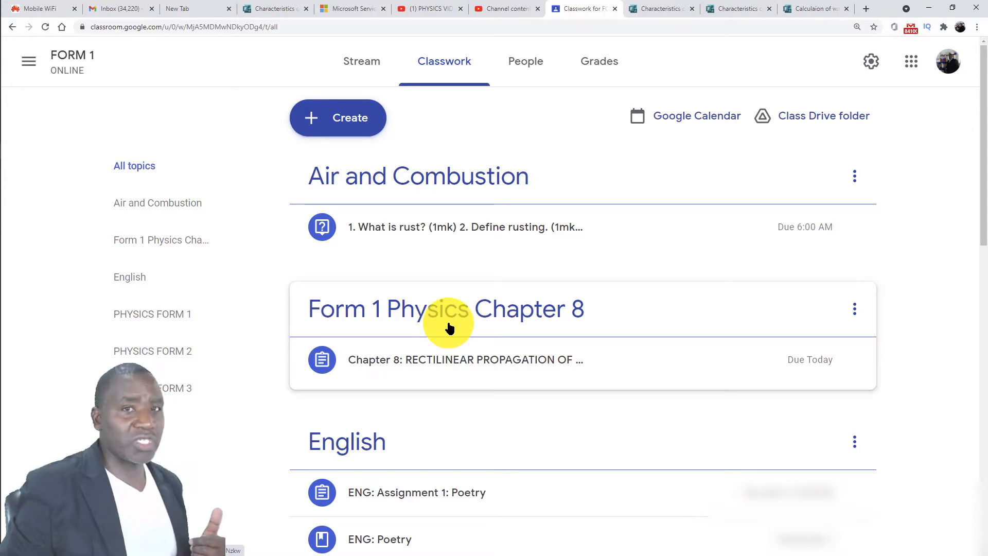
# Step: Switch to WhatsApp and look through the Online Learner Support APRIL group for the shared Microsoft Forms assignment message and its replies
pyautogui.moveTo(4, 66)
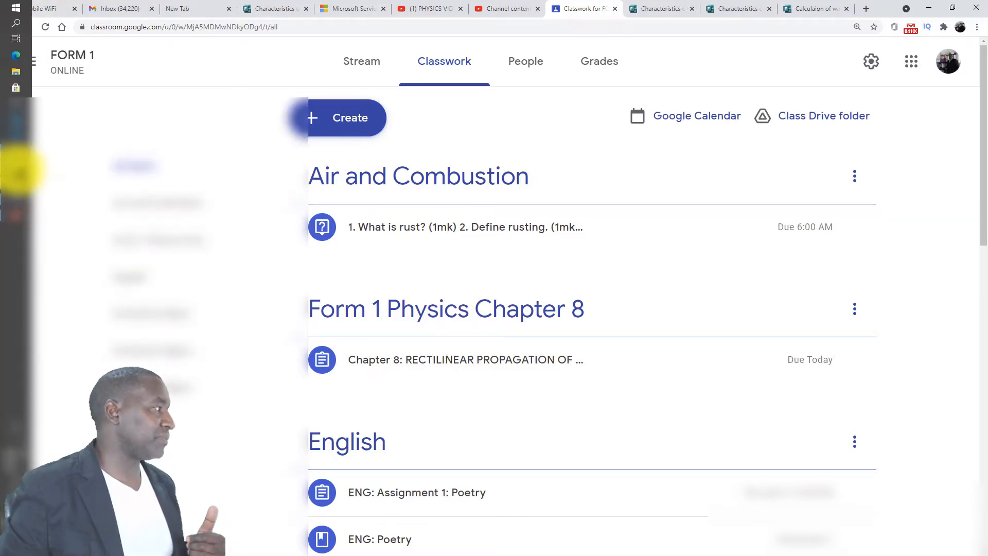
pyautogui.click(12, 170)
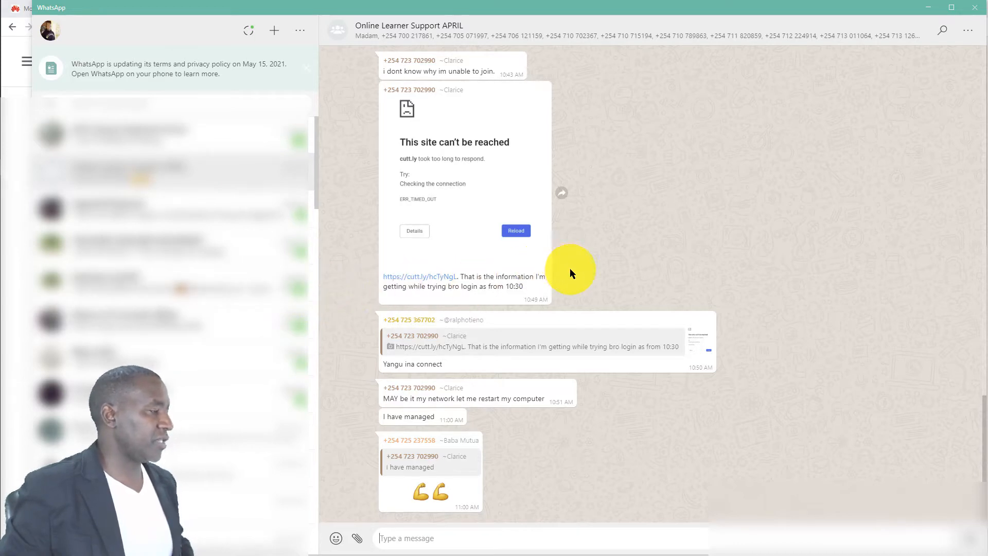
pyautogui.scroll(7, 604, 267)
pyautogui.scroll(6, 604, 267)
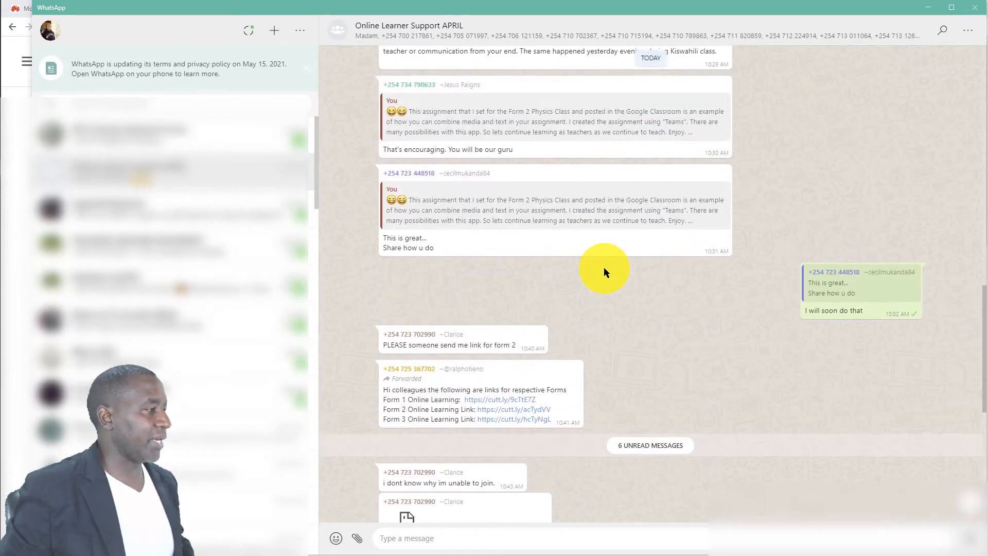
pyautogui.scroll(1, 603, 267)
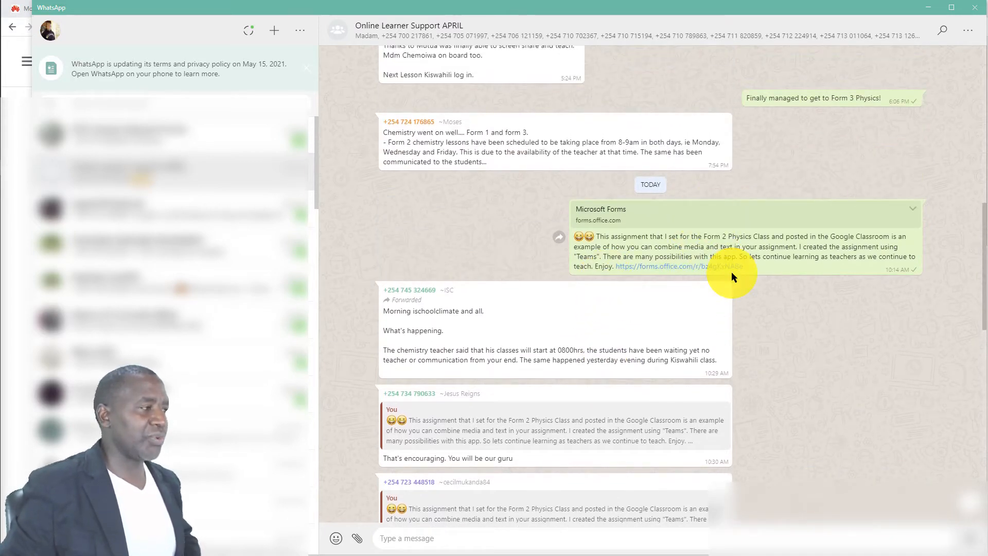
pyautogui.scroll(-12, 731, 272)
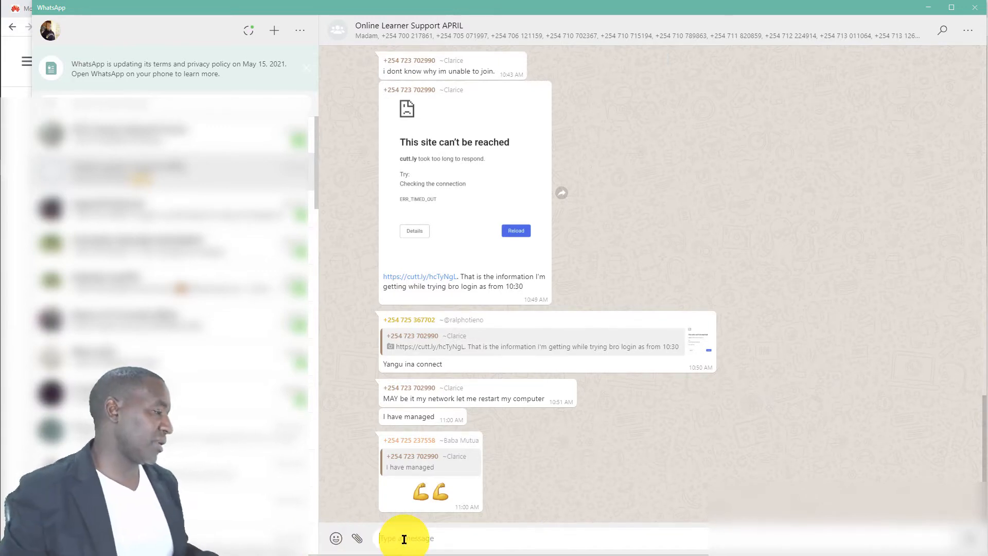
pyautogui.scroll(15, 525, 512)
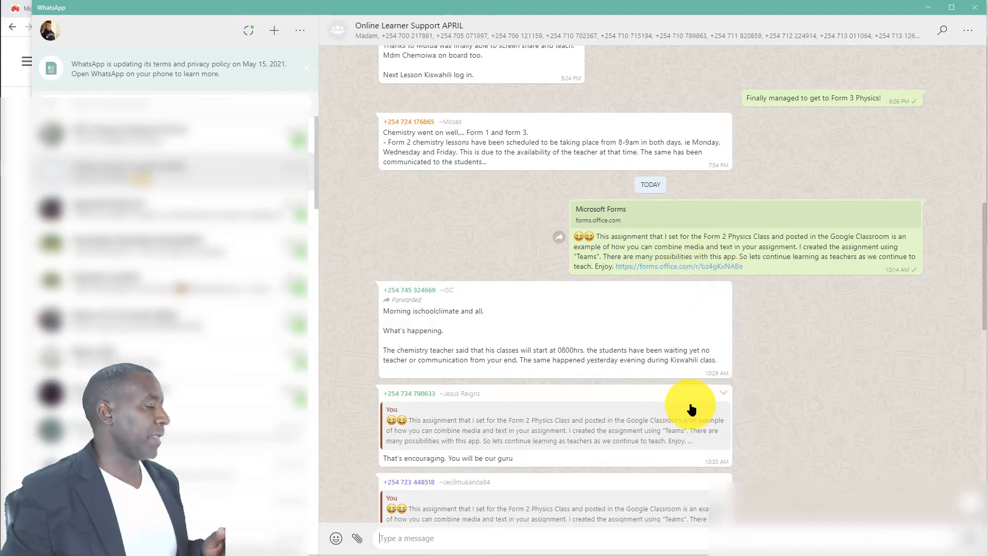
pyautogui.scroll(-5, 672, 399)
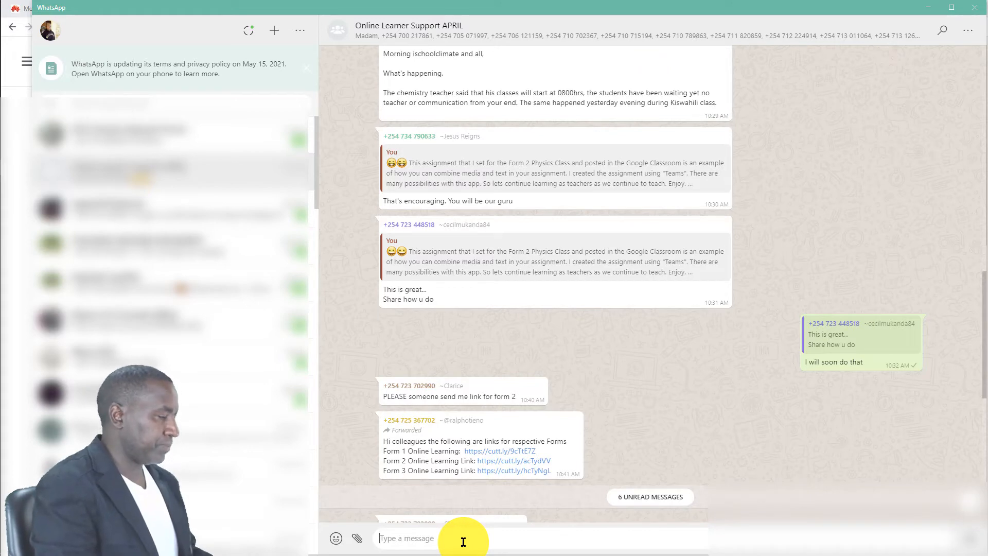
pyautogui.write('eeee')
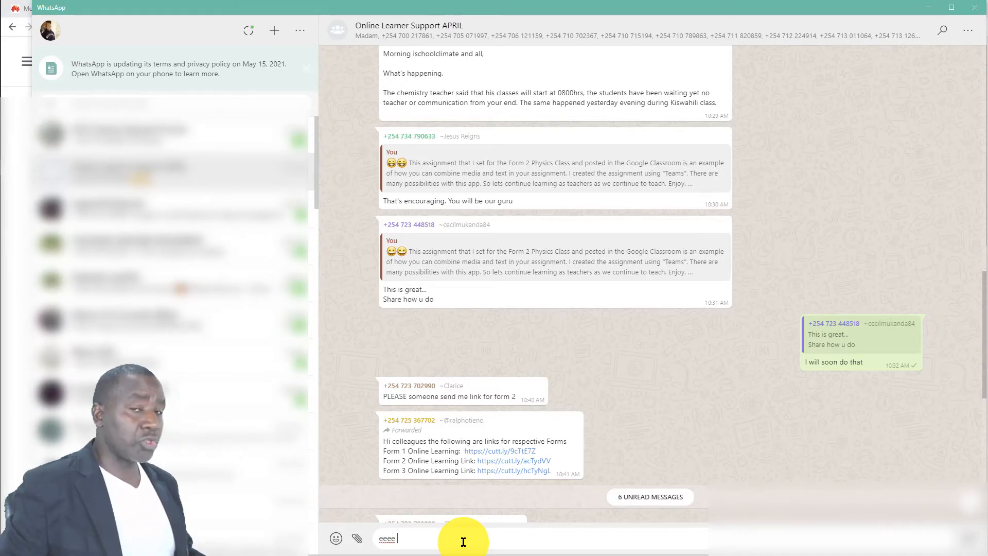
pyautogui.click(358, 539)
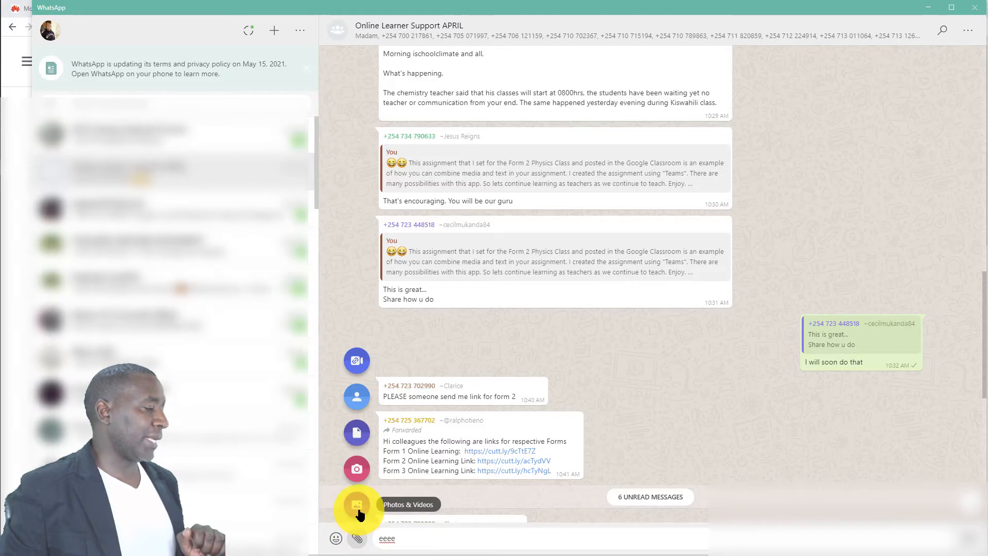
pyautogui.click(415, 537)
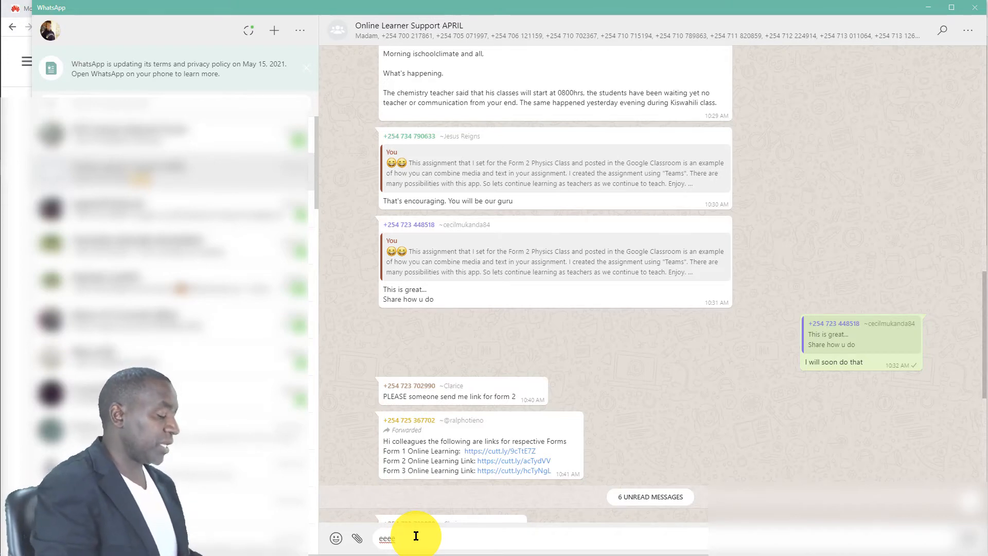
pyautogui.write('https://forms.office.com/r/YuBgeX9PYx')
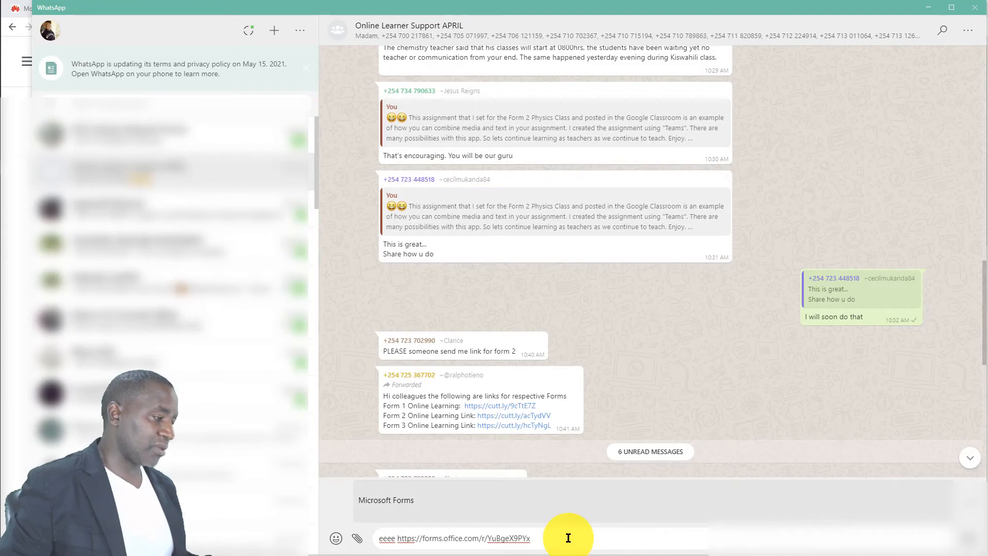
# Step: Clear the whole drafted message, including the form link, without sending it
pyautogui.press('BackSpace')
pyautogui.press('BackSpace')
pyautogui.press('BackSpace')
pyautogui.press('BackSpace')
pyautogui.press('BackSpace')
pyautogui.press('BackSpace')
pyautogui.press('BackSpace')
pyautogui.press('BackSpace')
pyautogui.press('BackSpace')
pyautogui.press('BackSpace')
pyautogui.press('BackSpace')
pyautogui.press('BackSpace')
pyautogui.press('BackSpace')
pyautogui.press('BackSpace')
pyautogui.press('BackSpace')
pyautogui.press('BackSpace')
pyautogui.press('BackSpace')
pyautogui.press('BackSpace')
pyautogui.press('BackSpace')
pyautogui.press('BackSpace')
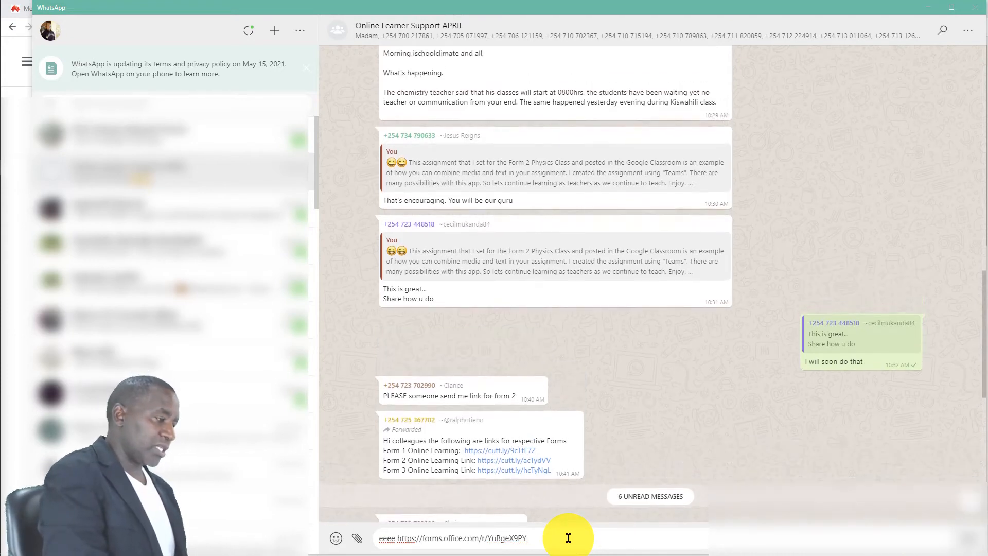
pyautogui.press('BackSpace')
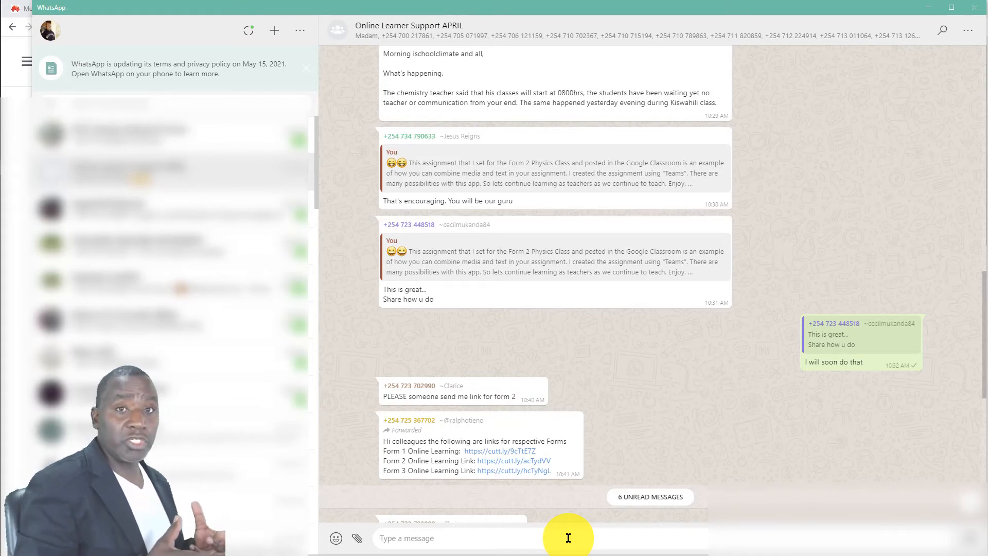
pyautogui.click(568, 537)
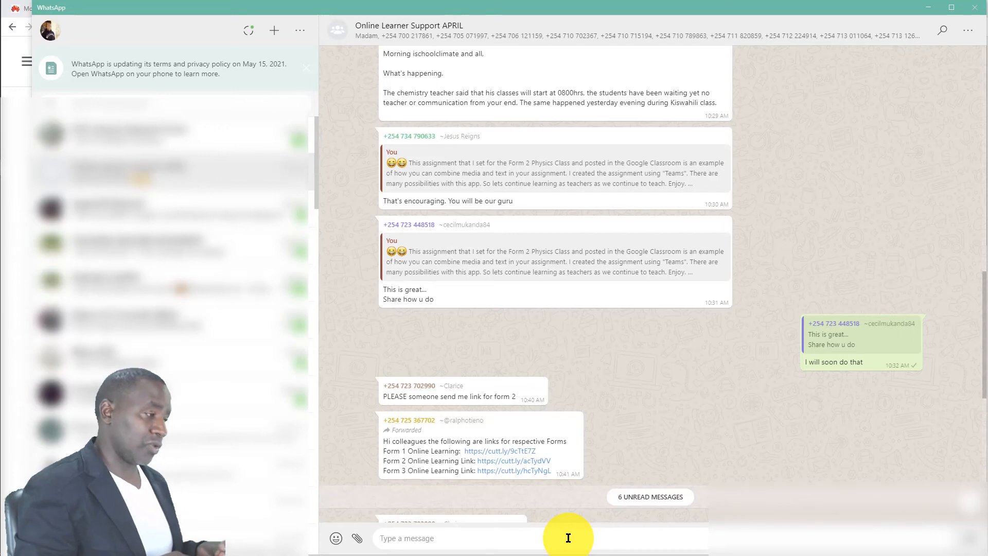